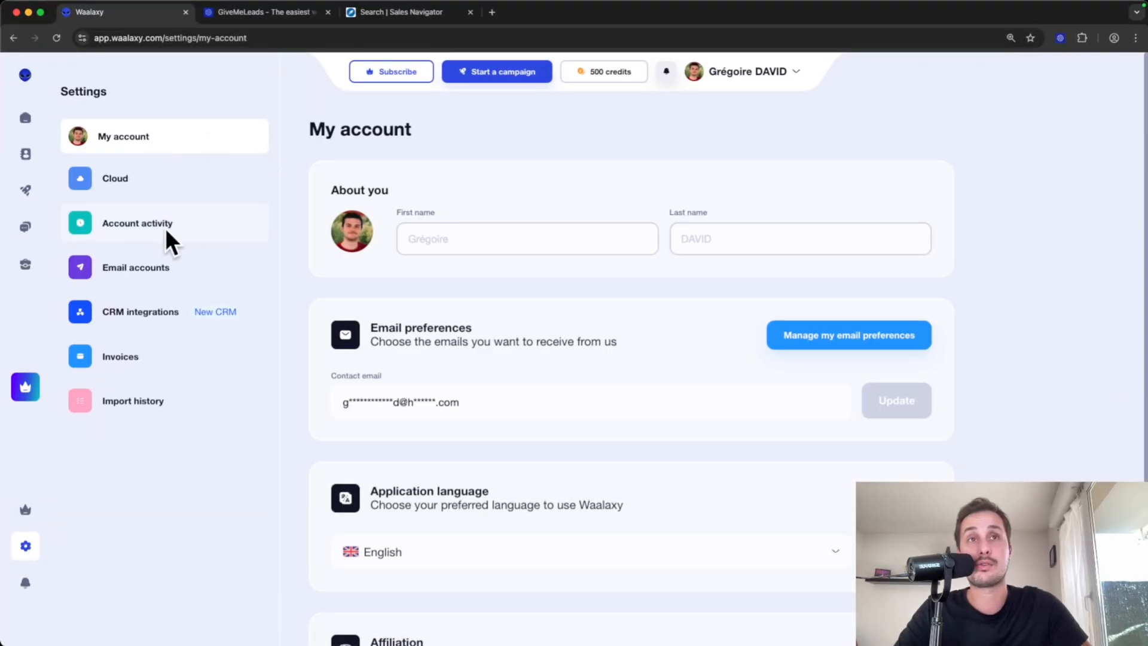
Open the account activity settings and look at the working days section.
left_click(138, 223)
left_click_drag(318, 252, 438, 253)
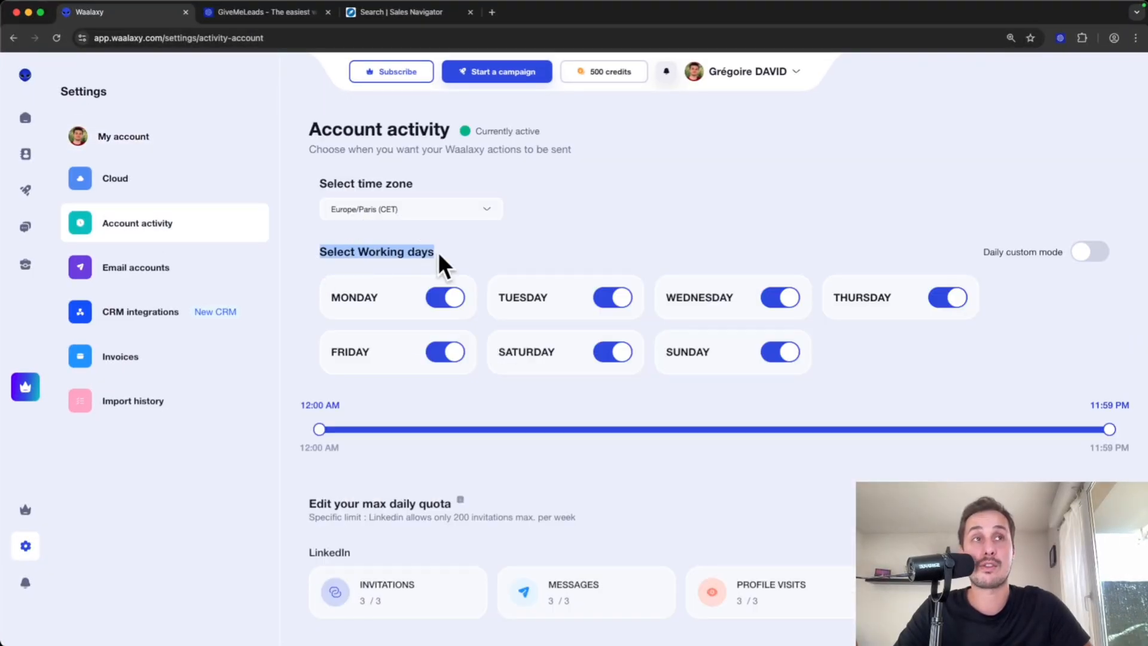
left_click(560, 251)
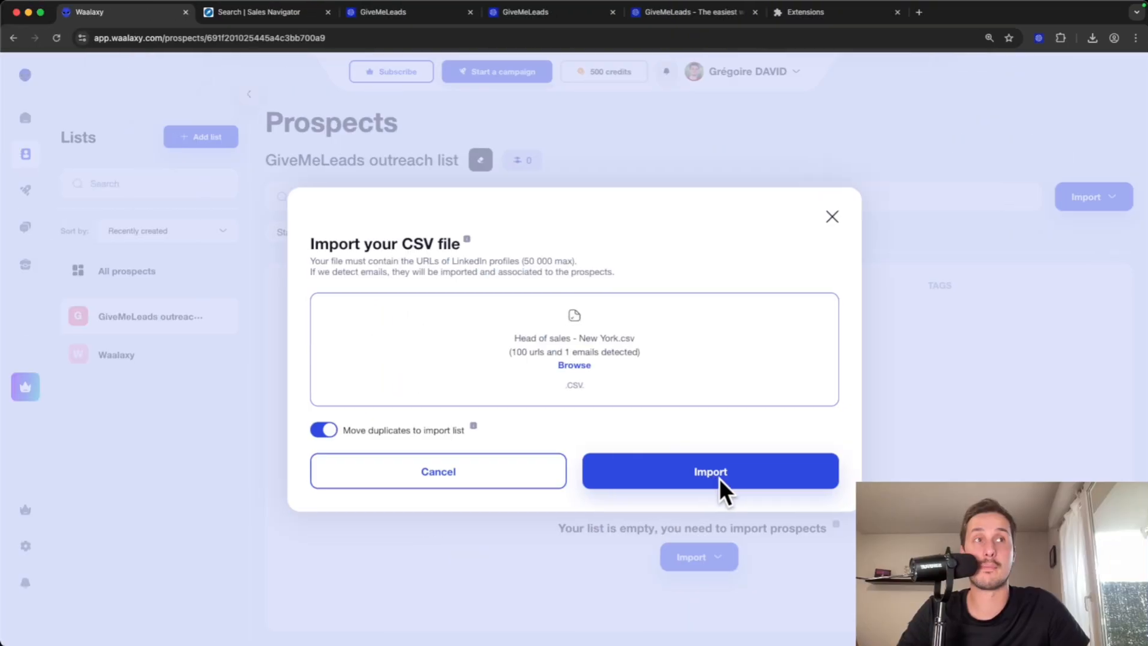
Import the prospects from "Head of sales - New York.csv" into the GiveMeLeads outreach list, moving duplicates to it.
left_click(718, 479)
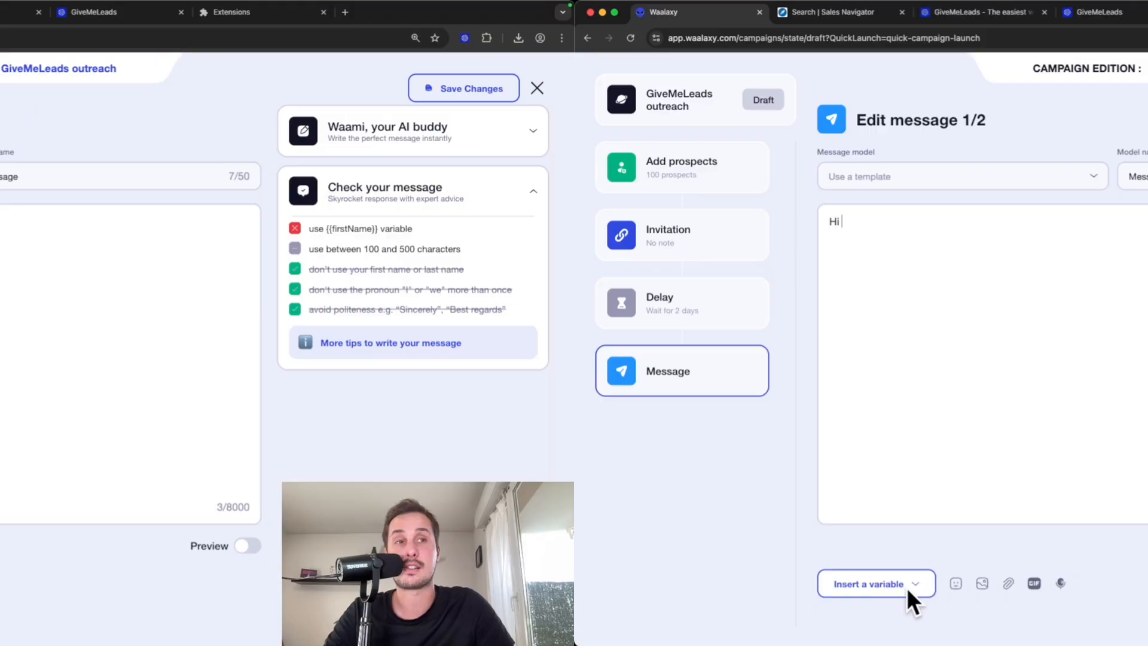
Complete the message greeting with the firstName variable and a comma, and begin a new paragraph reading "Do you use L".
left_click(335, 583)
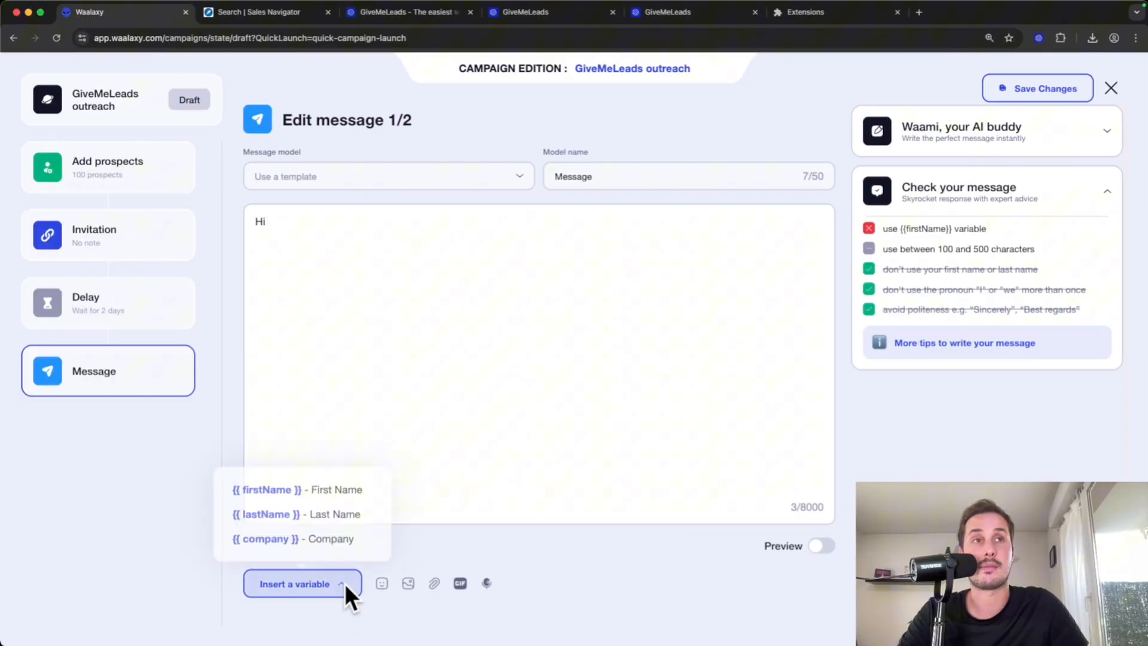
left_click(296, 494)
type(",")
key("Return")
key("Return")
type("Do you use L")
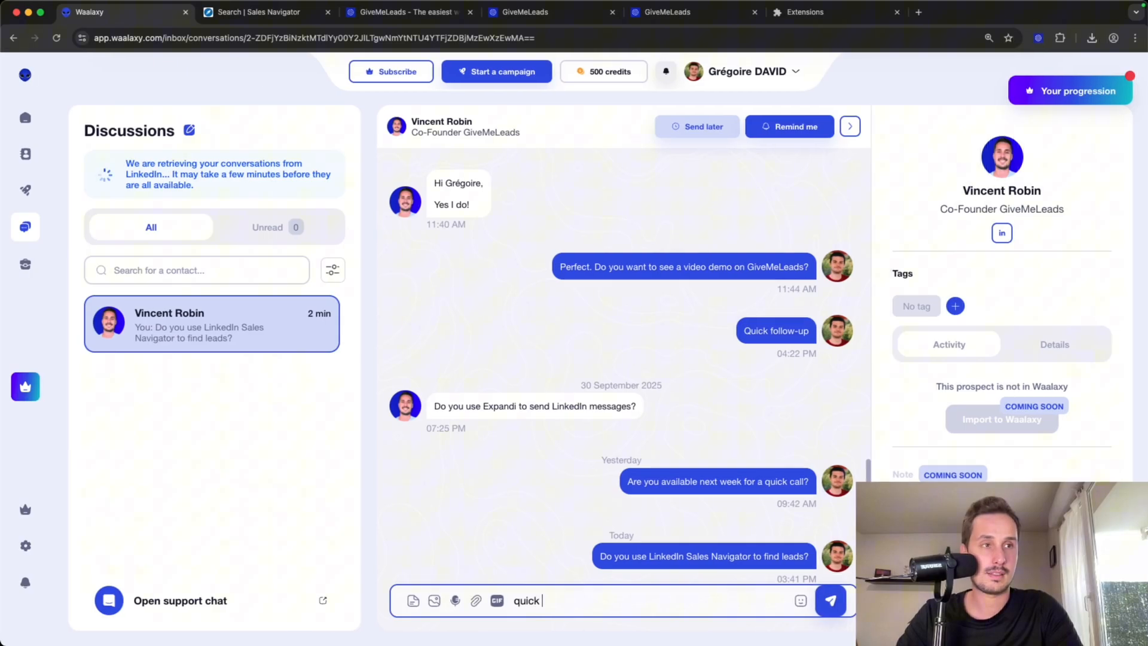
Write a "quick follow-up" reply in the open inbox conversation.
type("follow")
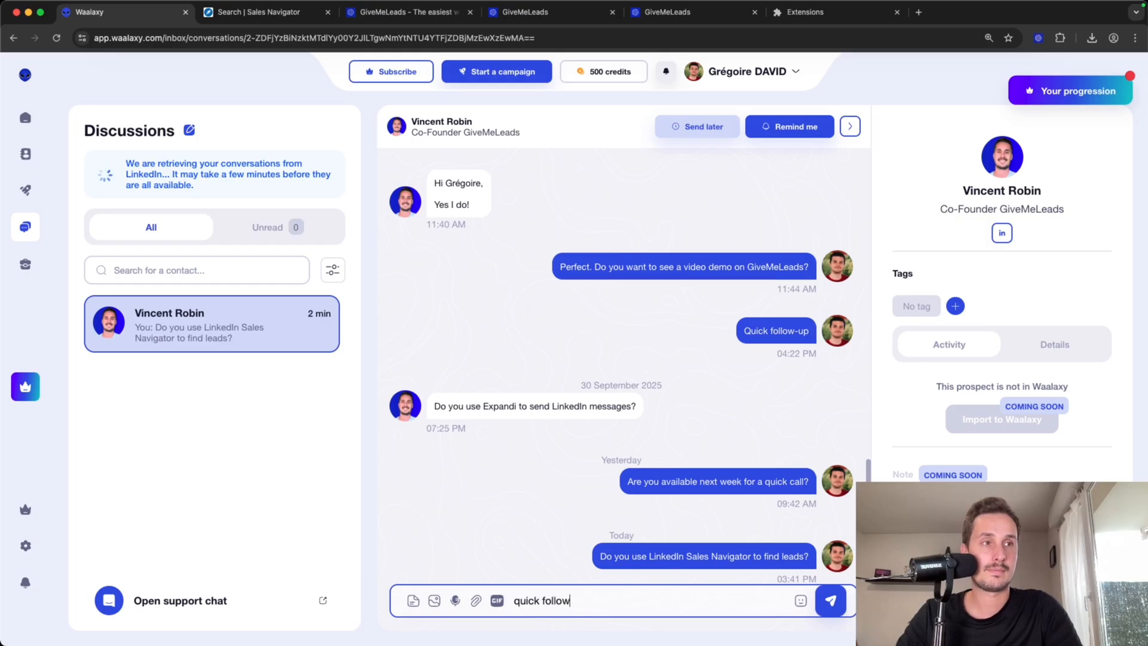
type("-u")
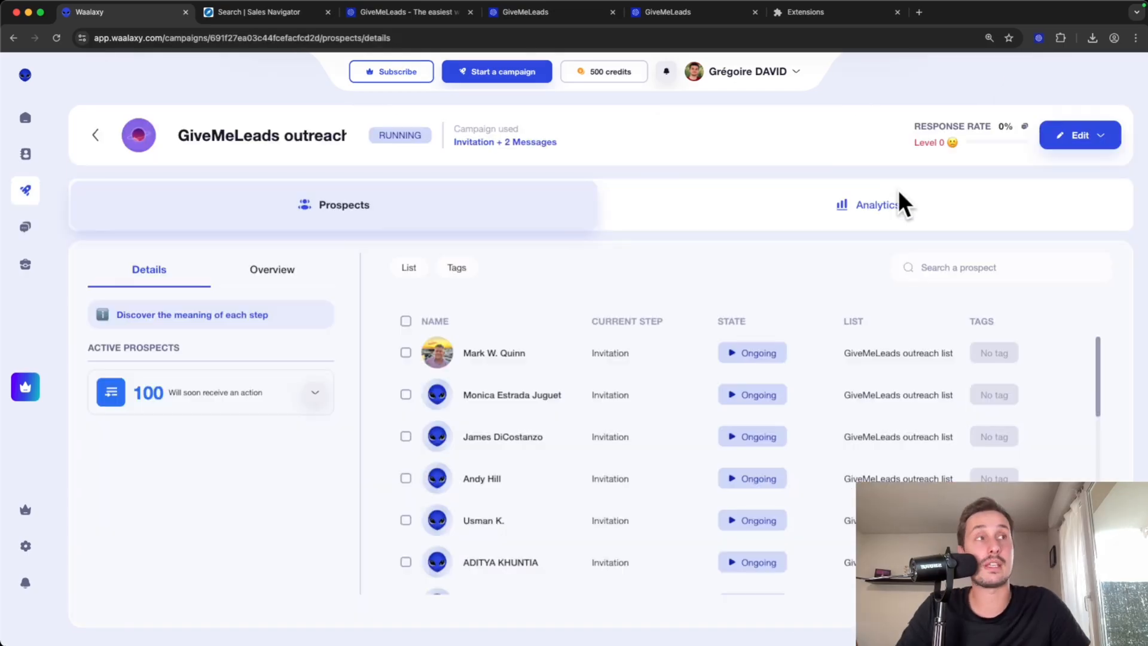
Open the GiveMeLeads outreach campaign's analytics and look through the LinkedIn statistics.
left_click(915, 205)
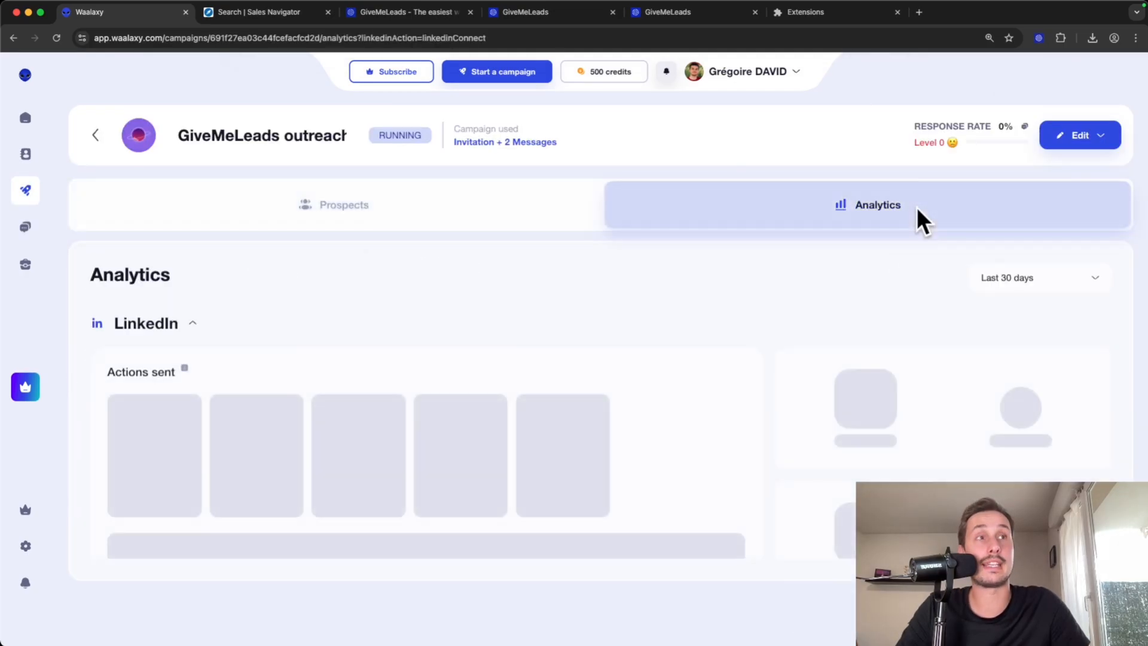
scroll(661, 382, "down", 5)
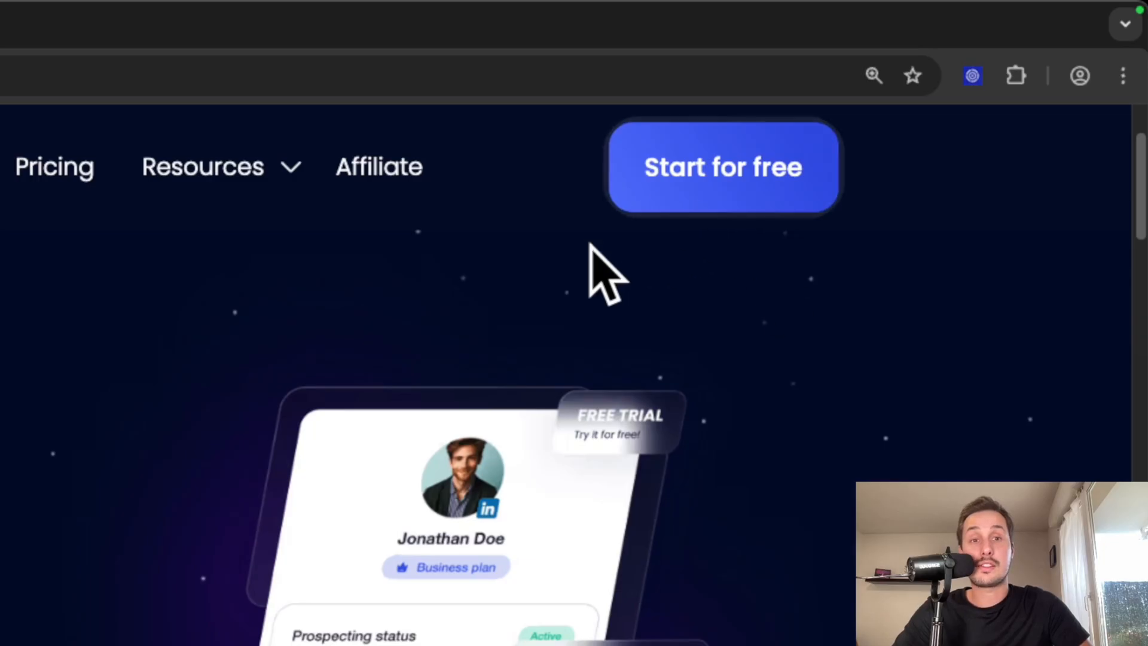
Start the free Waalaxy signup through LinkedIn and sign in with the prefilled account credentials.
left_click(723, 189)
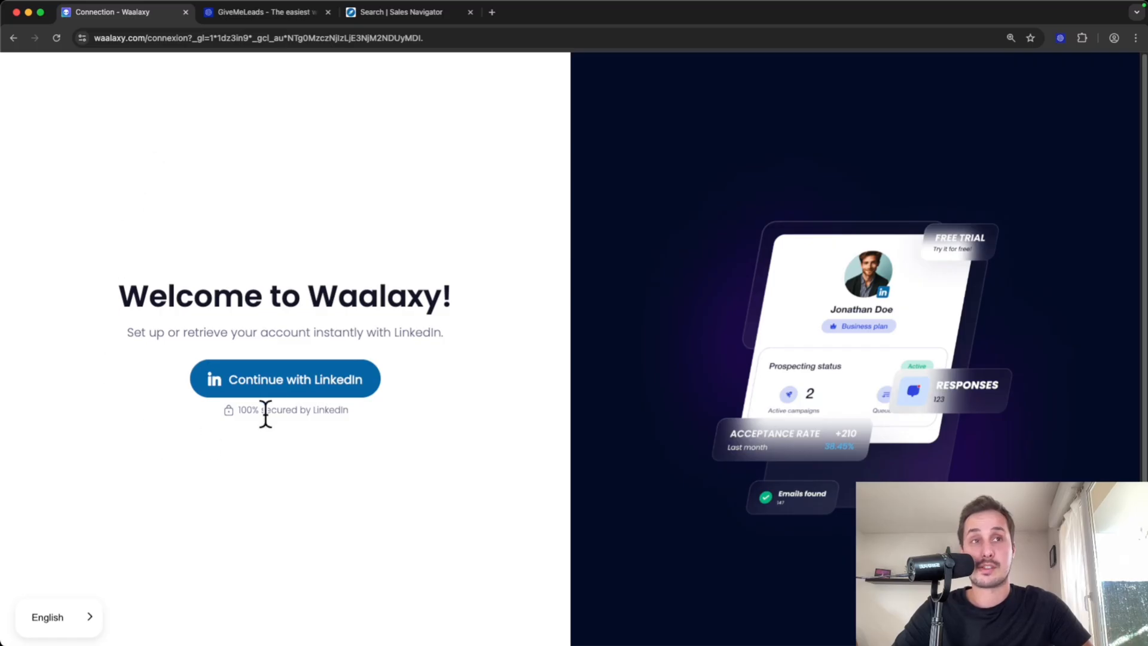
left_click(343, 385)
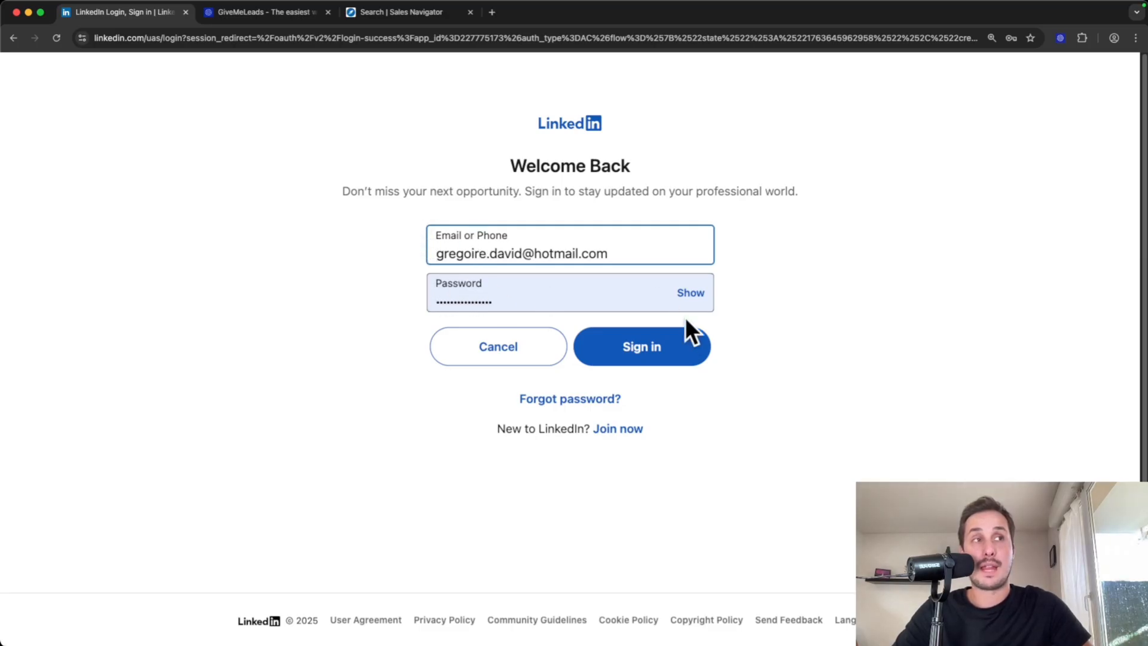
left_click(690, 346)
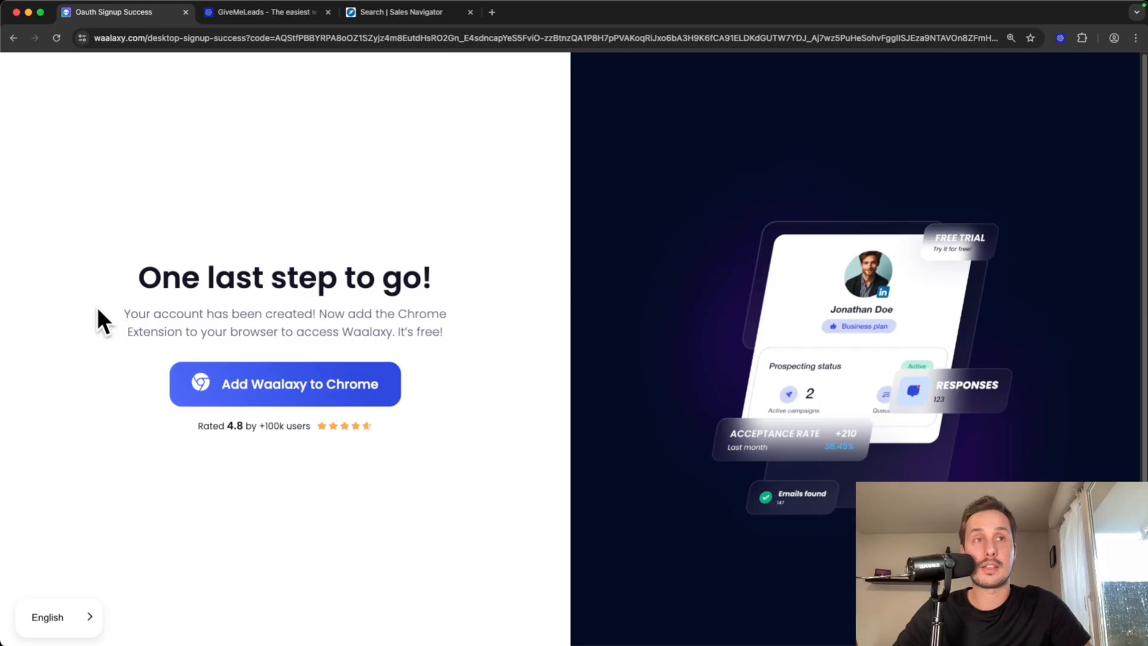
Add the "Waalaxy - LinkedIn Automation Tool" extension to Chrome and approve its permissions.
left_click(214, 385)
left_click(876, 158)
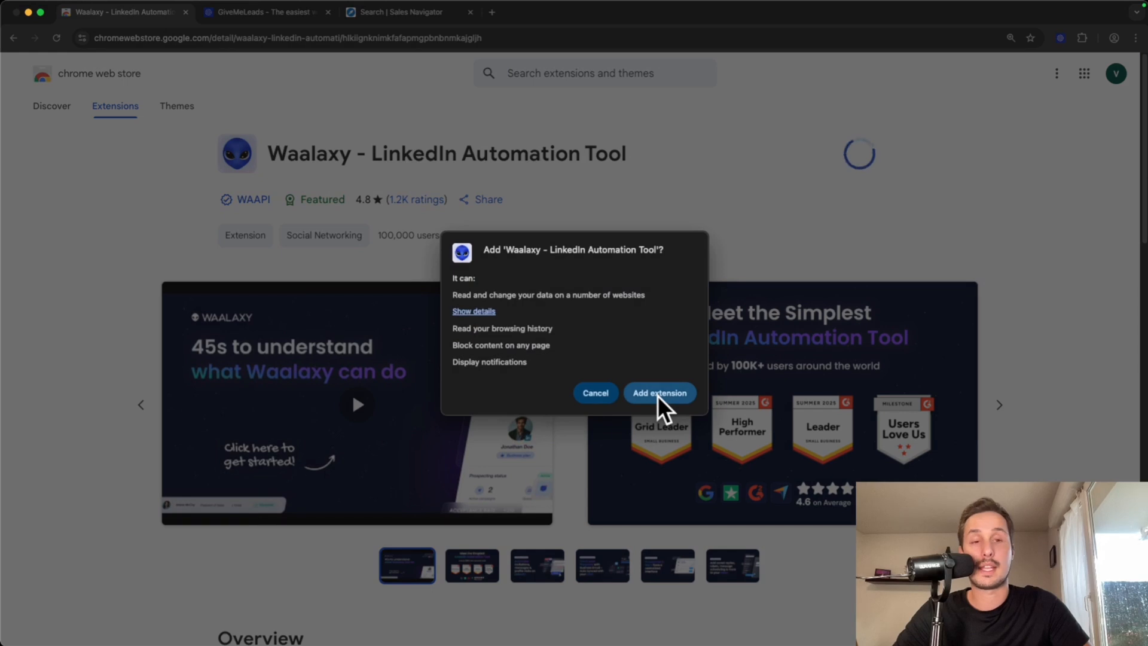
left_click(658, 394)
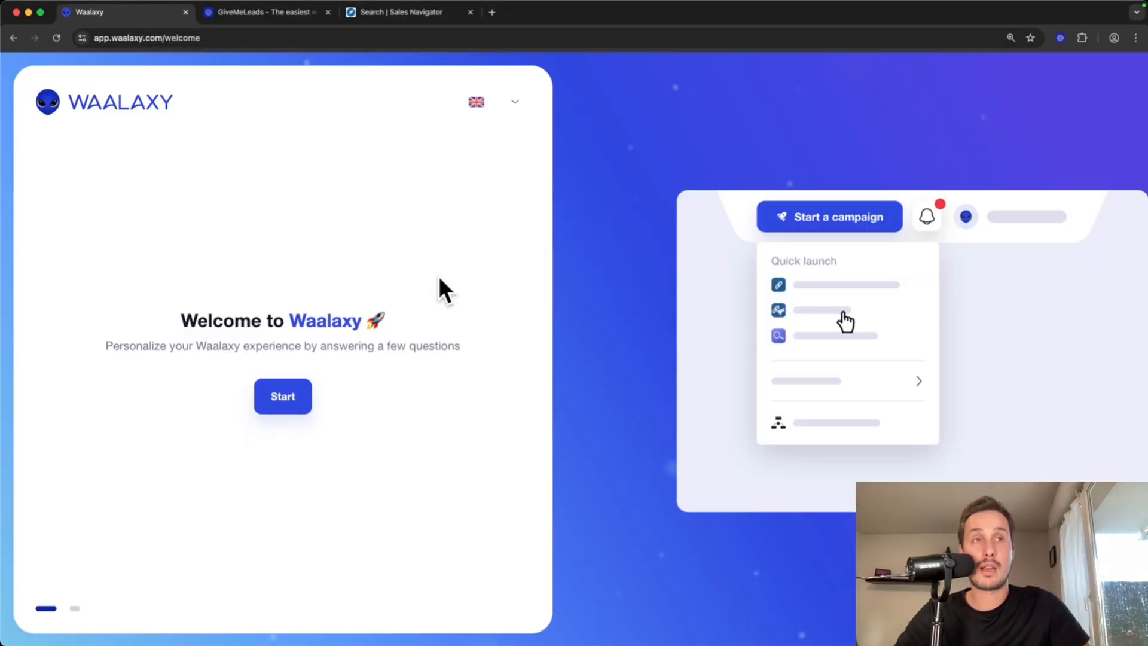
Complete the onboarding questions with CEO / Founder, Find prospects and generate leads, I am using another tool, and LinkedIn.
left_click(278, 403)
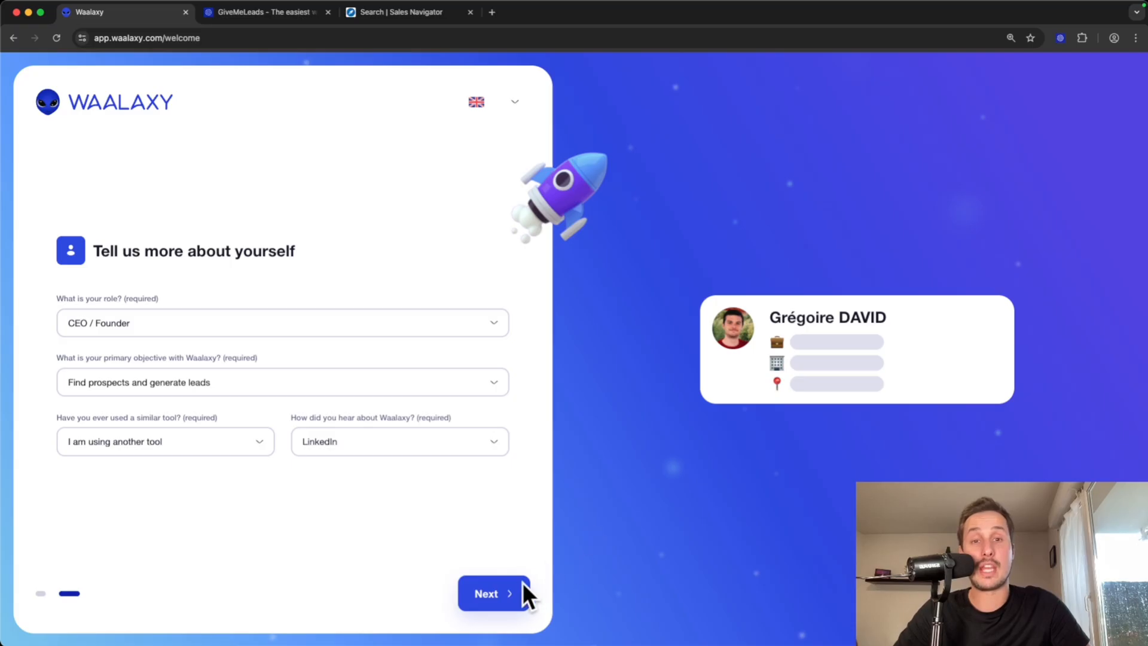
left_click(512, 591)
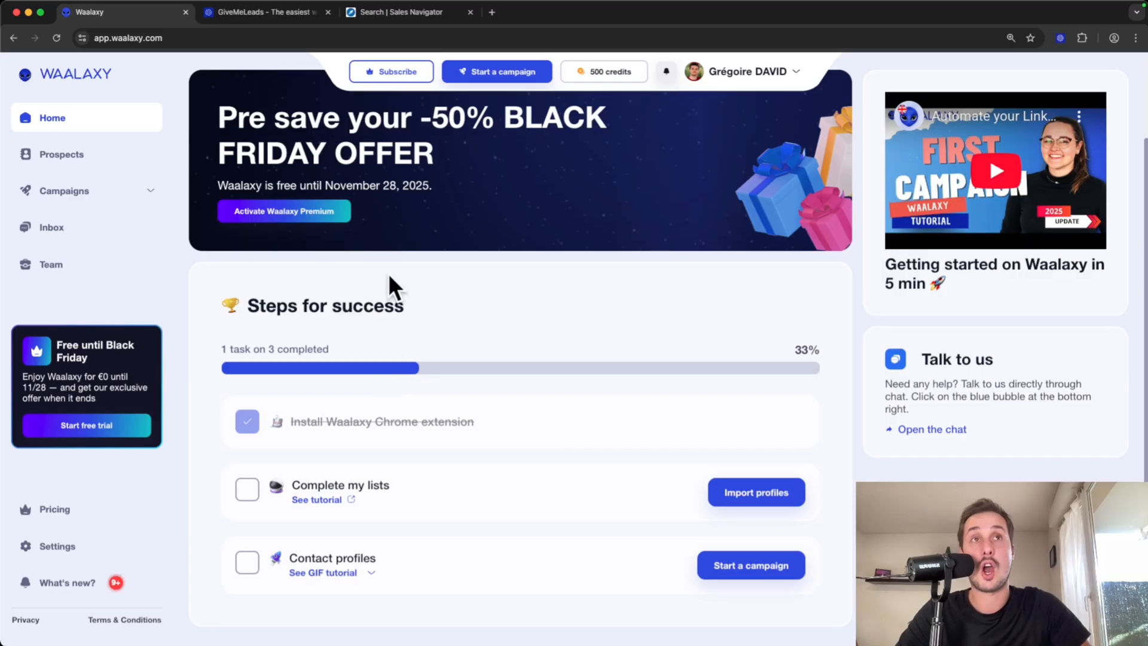
Open the account activity settings and review the time zone and working days sections.
scroll(287, 221, "up", 2)
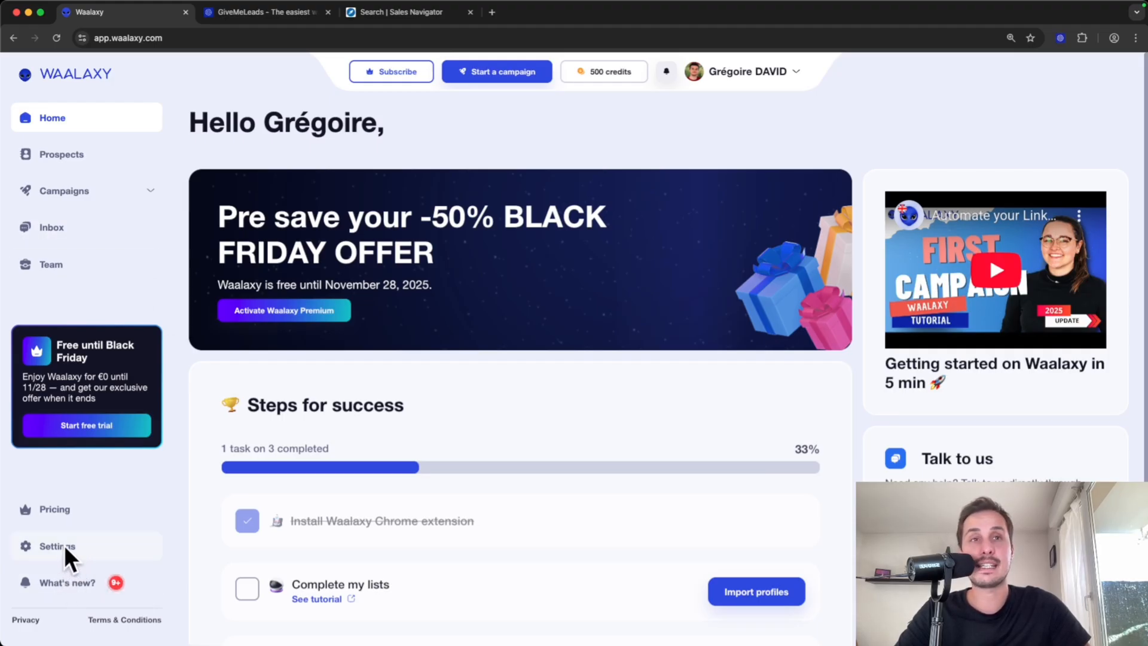
left_click(66, 546)
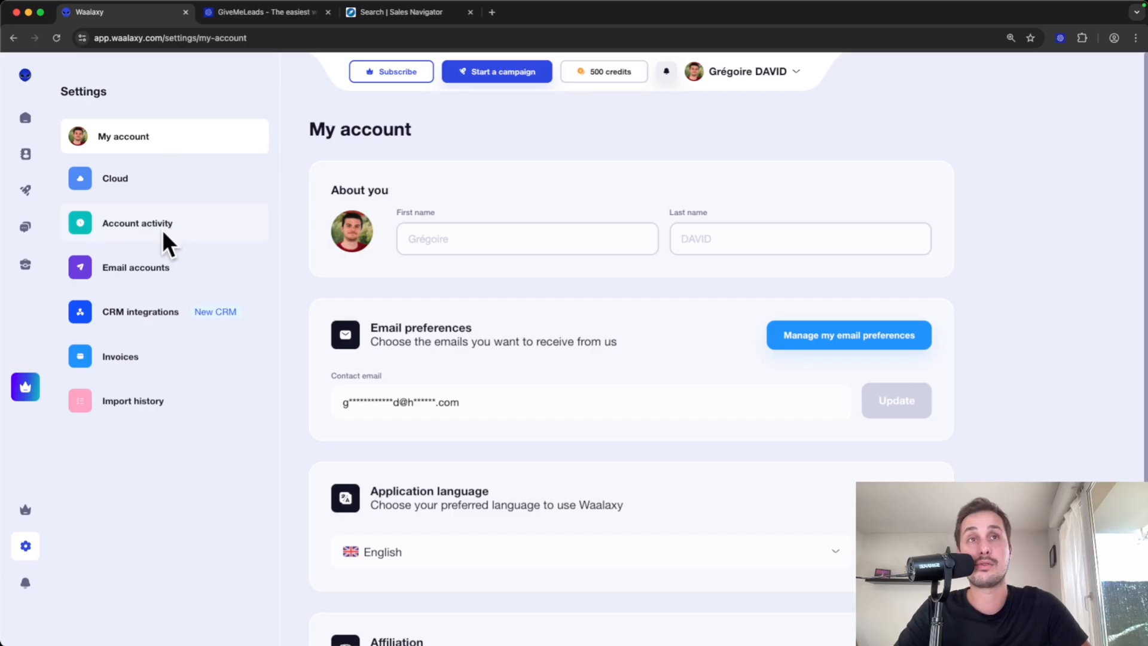
left_click(137, 222)
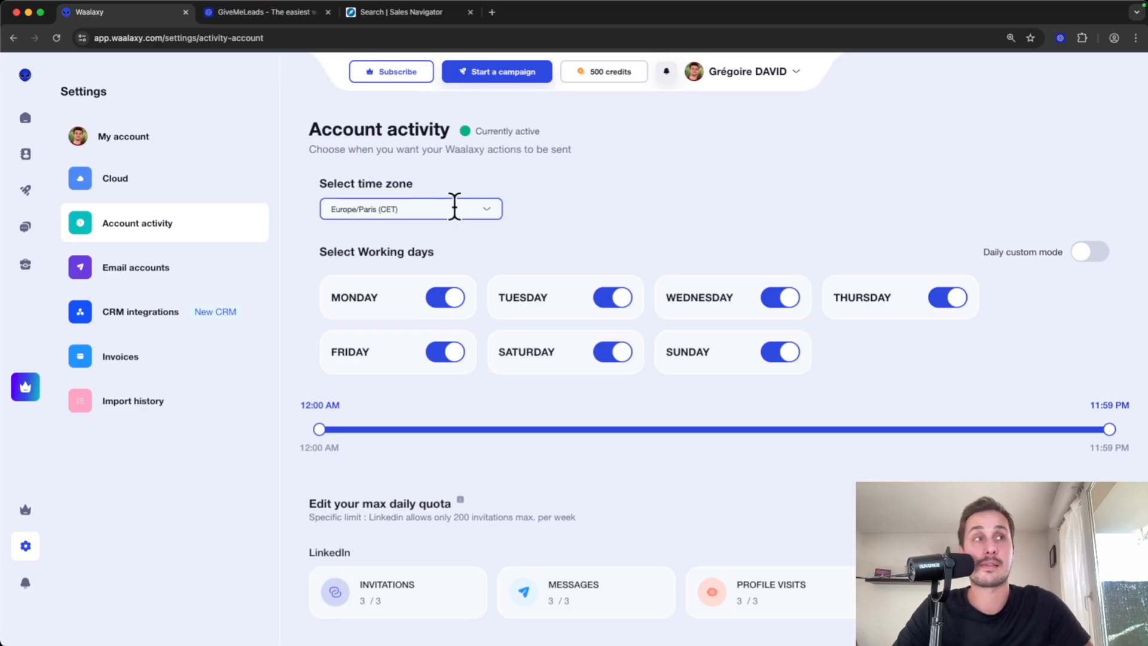
left_click_drag(317, 183, 451, 187)
left_click(336, 170)
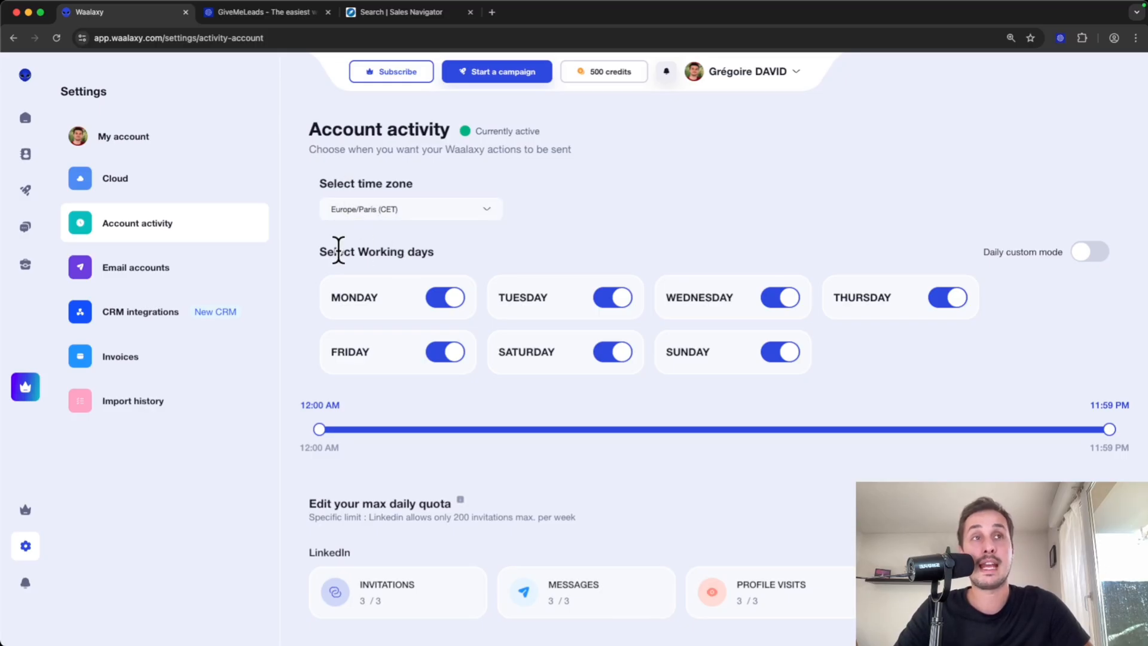
left_click_drag(330, 254, 423, 249)
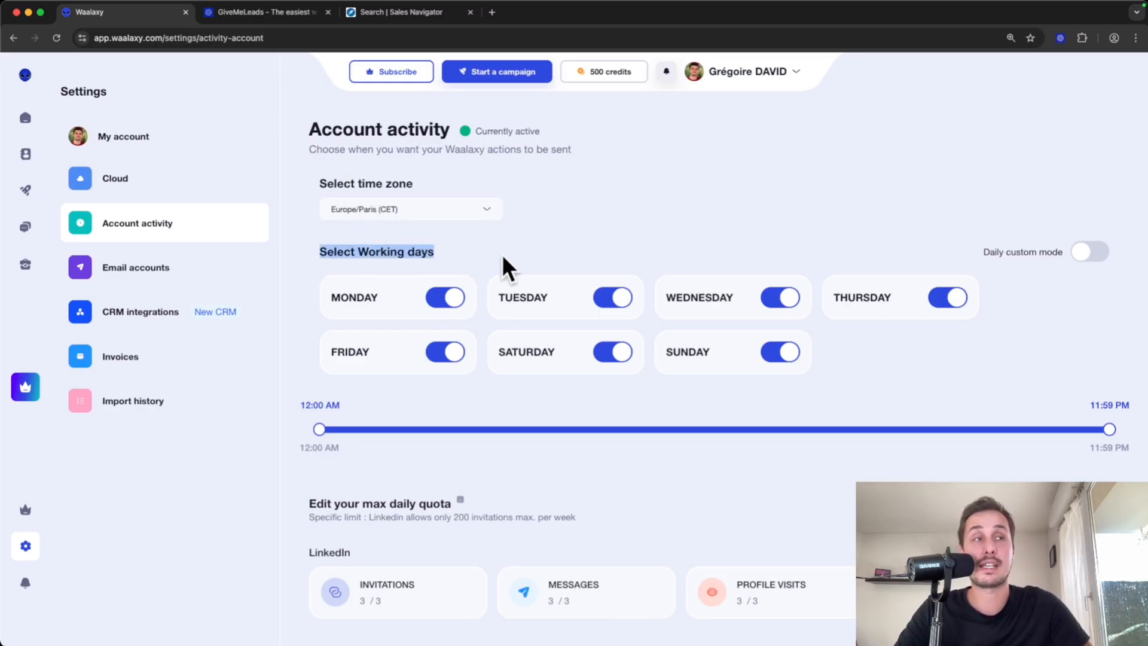
Limit the working days to Monday through Friday and set the sending hours from 9:00 AM to 5:00 PM.
left_click(556, 249)
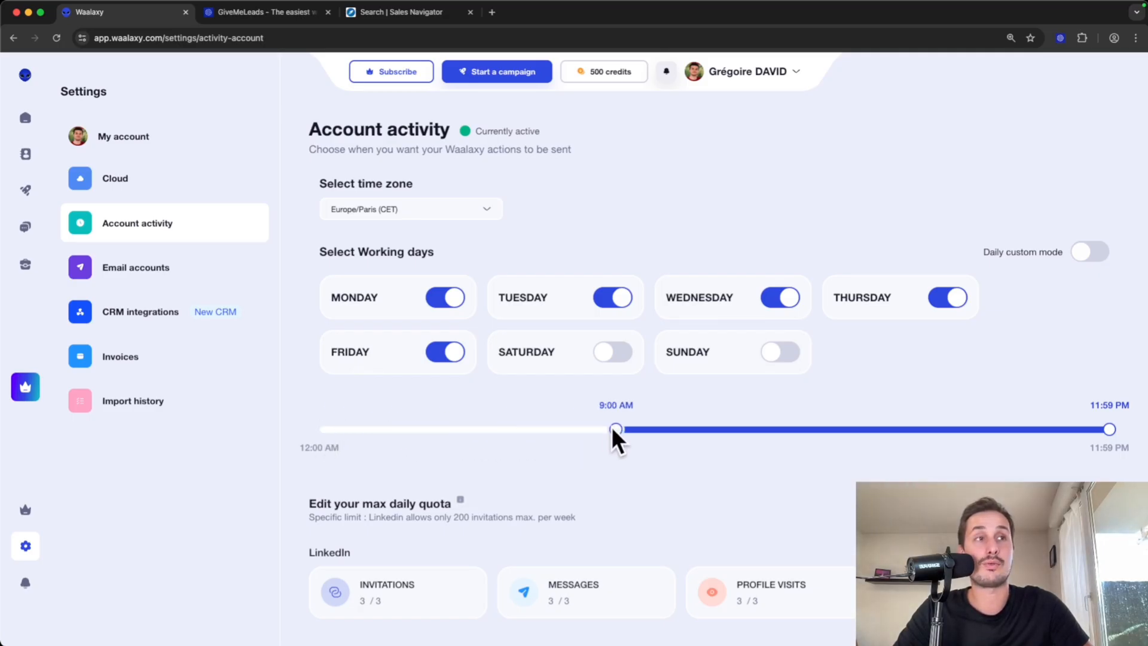
left_click_drag(1109, 429, 909, 431)
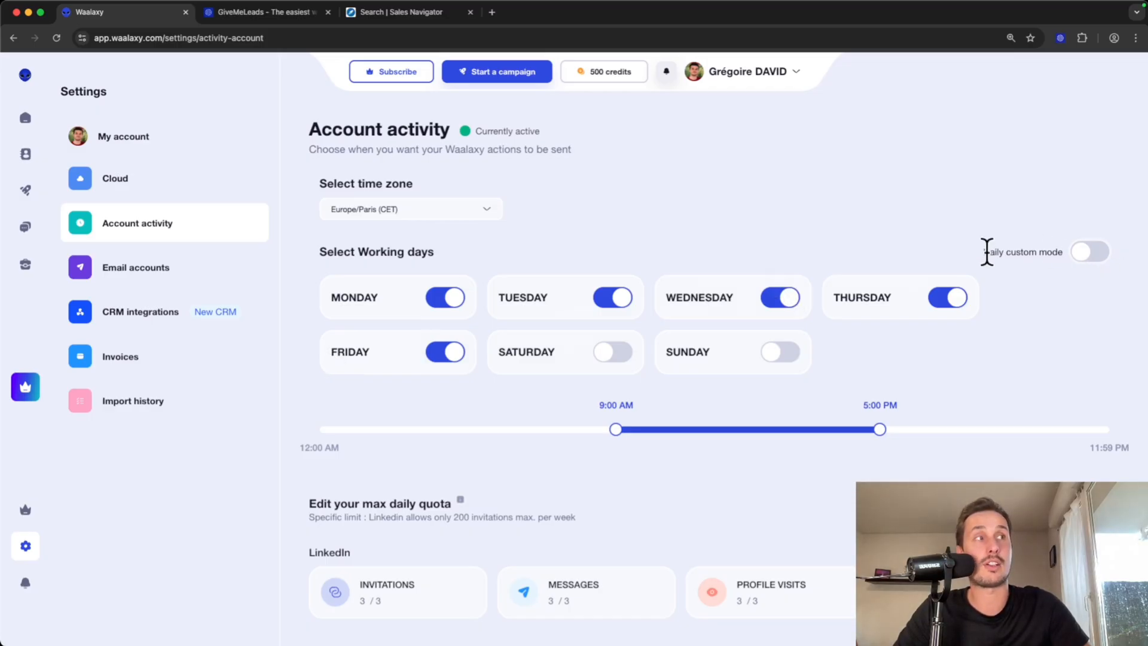
Enable daily custom mode for the working days and set Friday's end time to 14:00.
left_click(1086, 252)
scroll(837, 418, "down", 1)
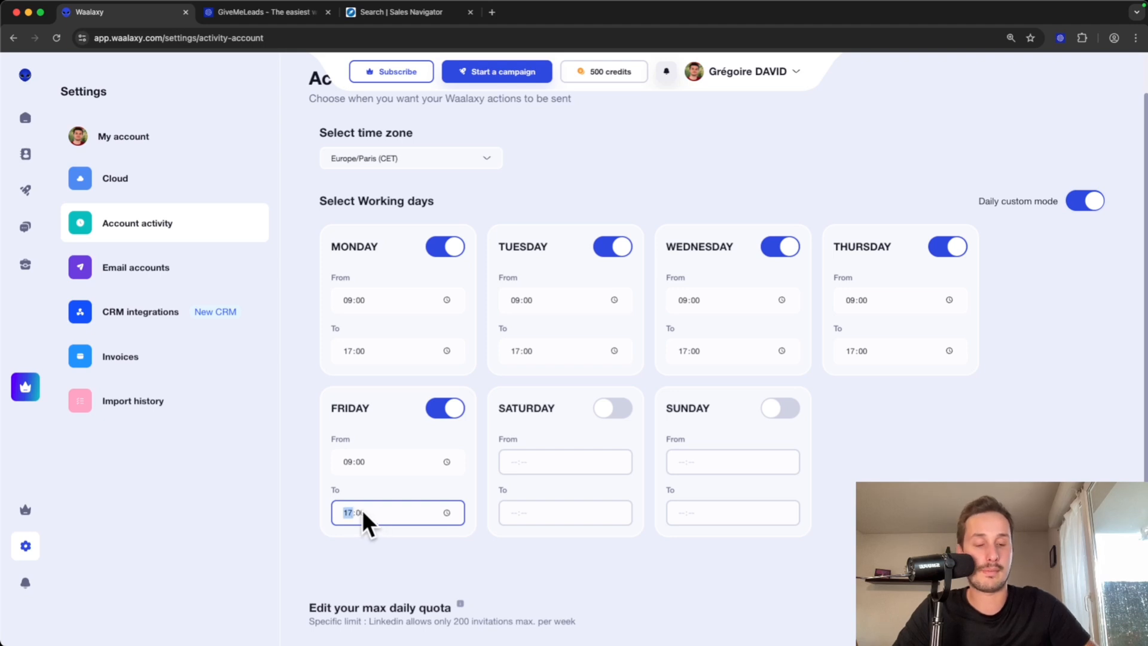
scroll(362, 509, "up", 1)
left_click(446, 565)
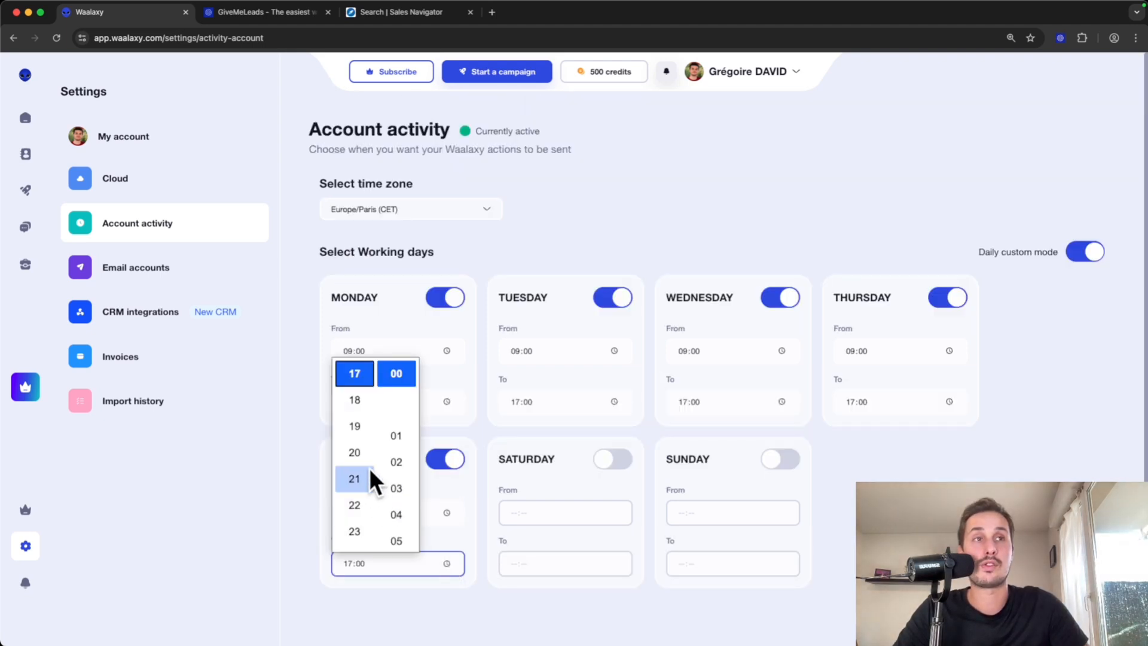
scroll(368, 473, "up", 3)
left_click(370, 473)
left_click(205, 507)
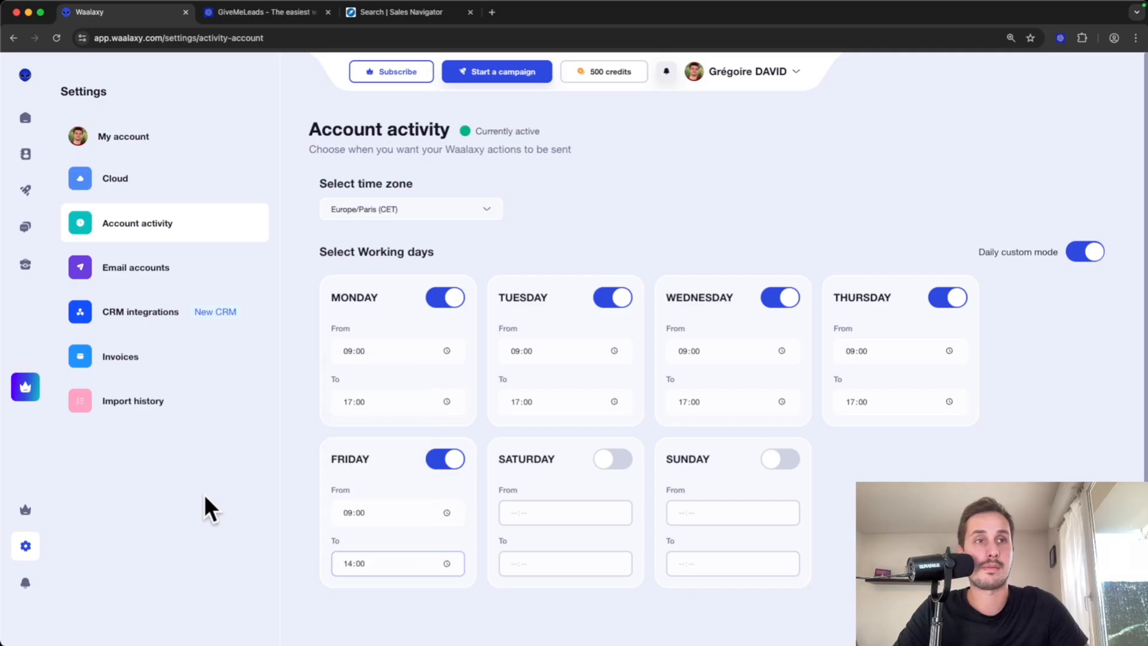
left_click_drag(299, 128, 494, 130)
left_click(649, 196)
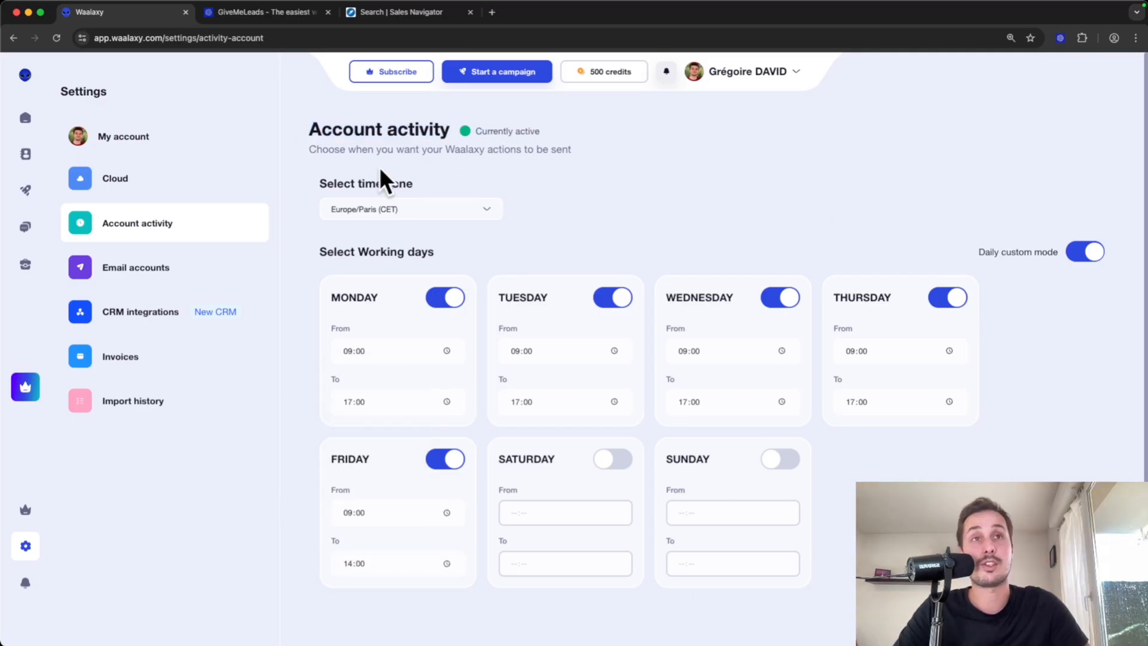
Open the email accounts settings and look at what the page offers.
left_click(139, 272)
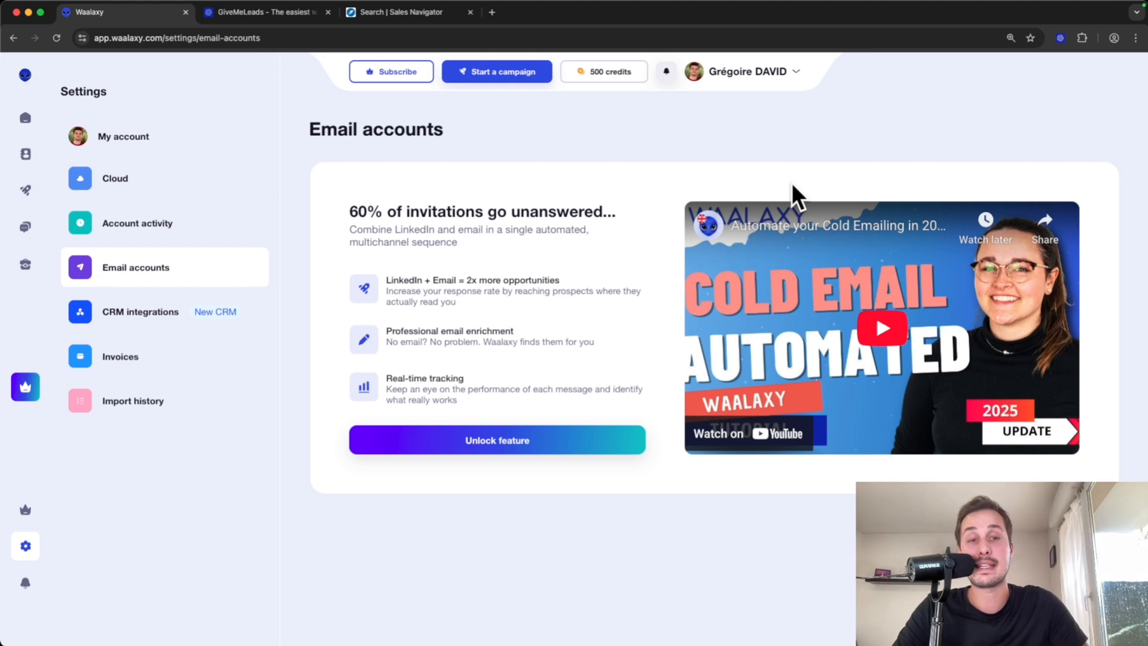
left_click_drag(325, 130, 460, 141)
left_click(459, 137)
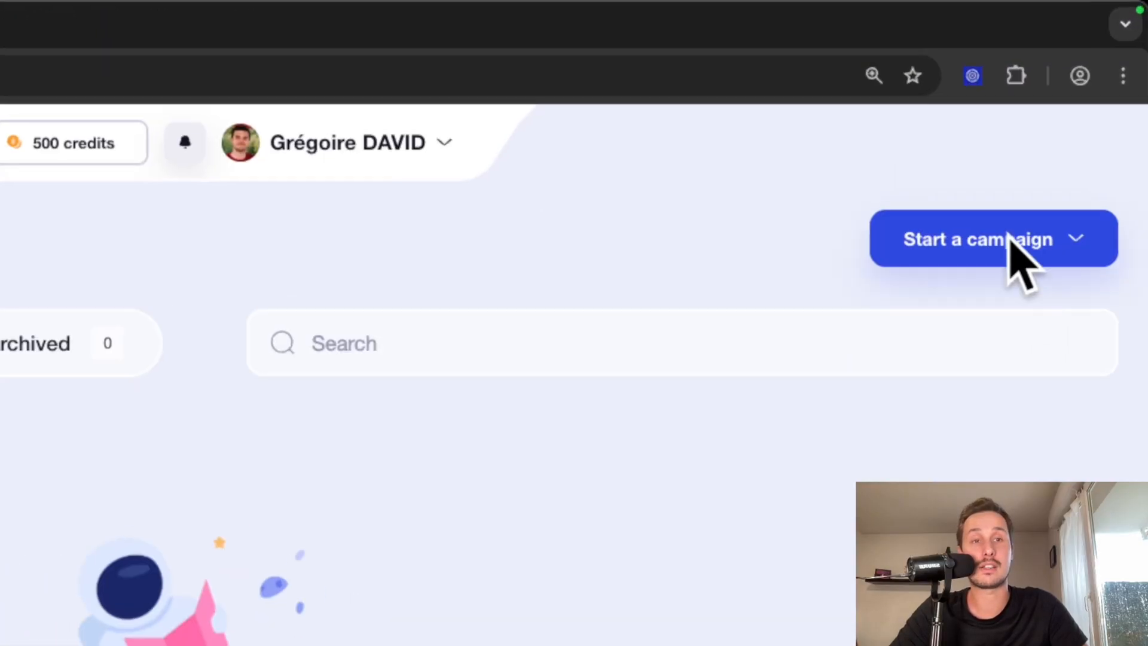
Browse the full library of campaign templates for a new campaign and close it without choosing one.
left_click(1089, 245)
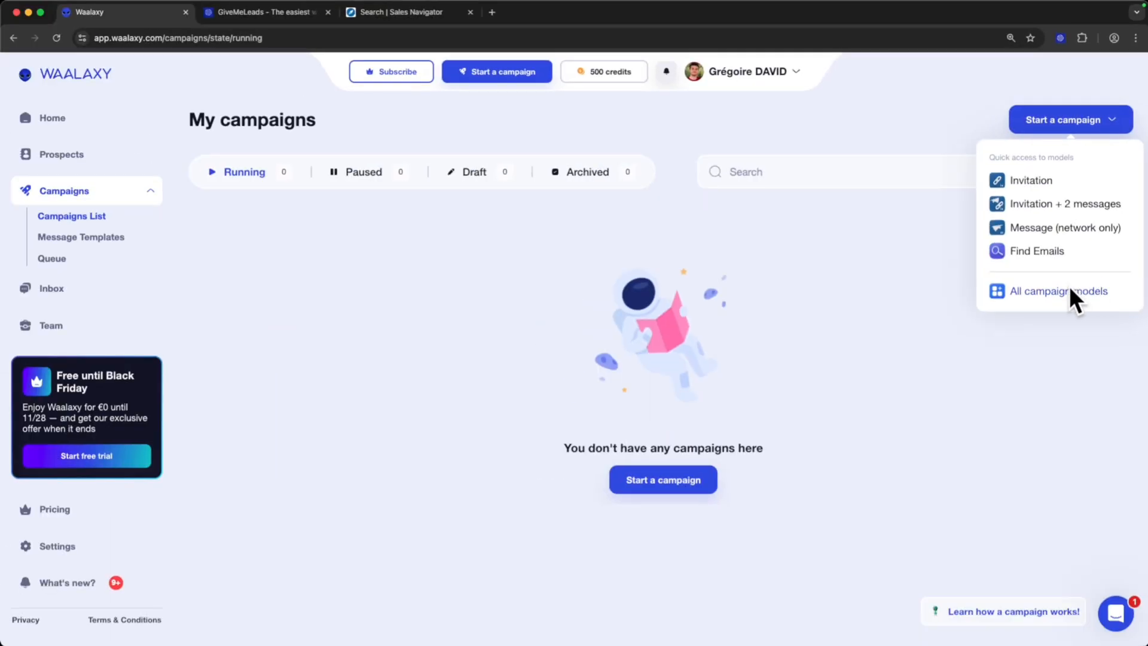
left_click(1071, 291)
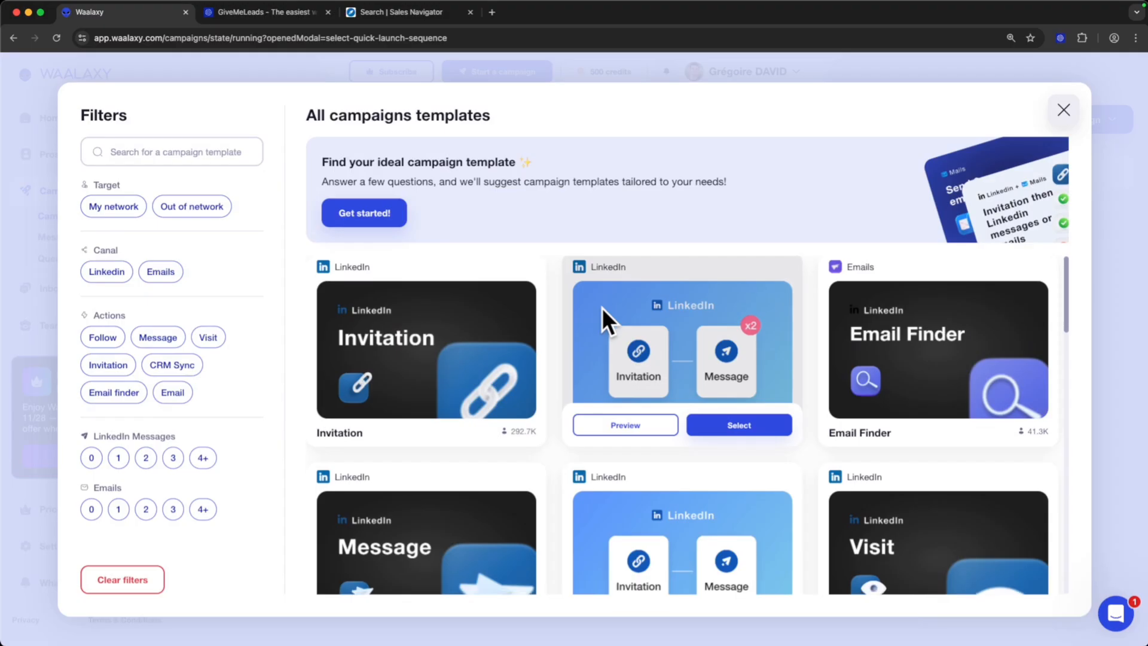
scroll(601, 308, "down", 5)
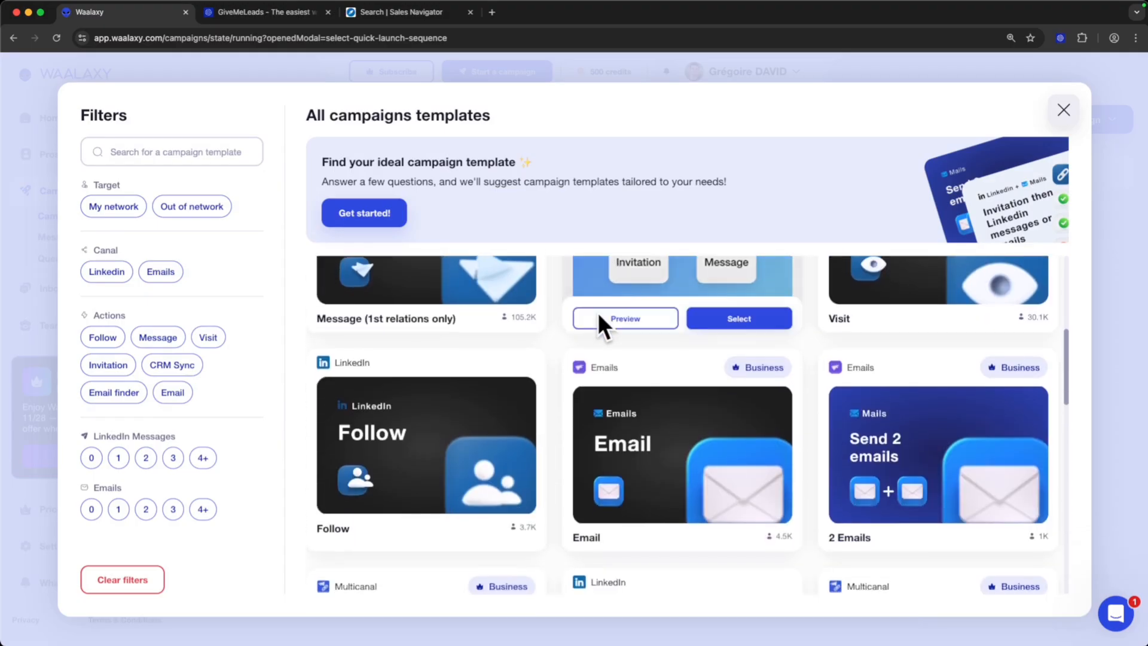
scroll(598, 311, "down", 2)
scroll(576, 332, "down", 10)
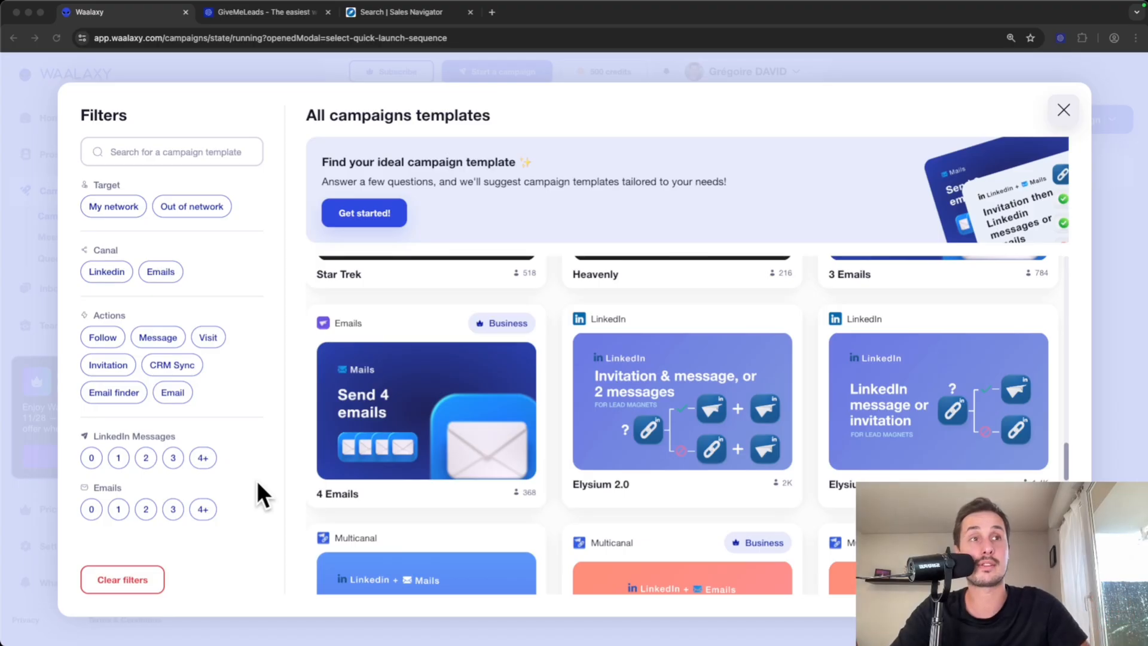
scroll(766, 473, "down", 1)
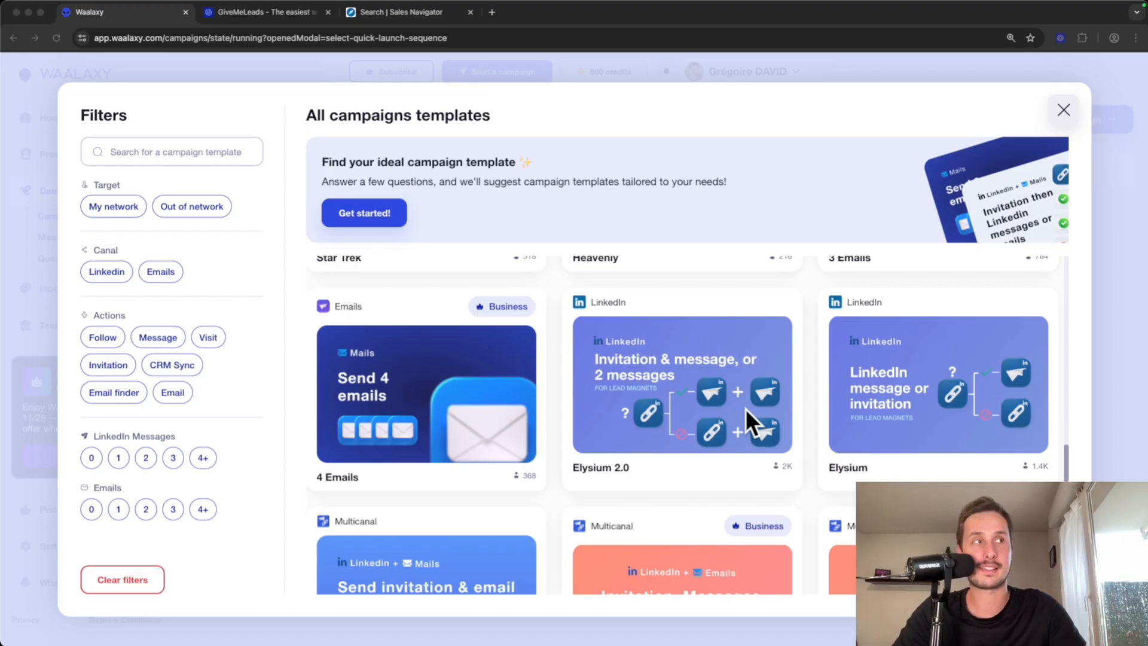
left_click(1065, 110)
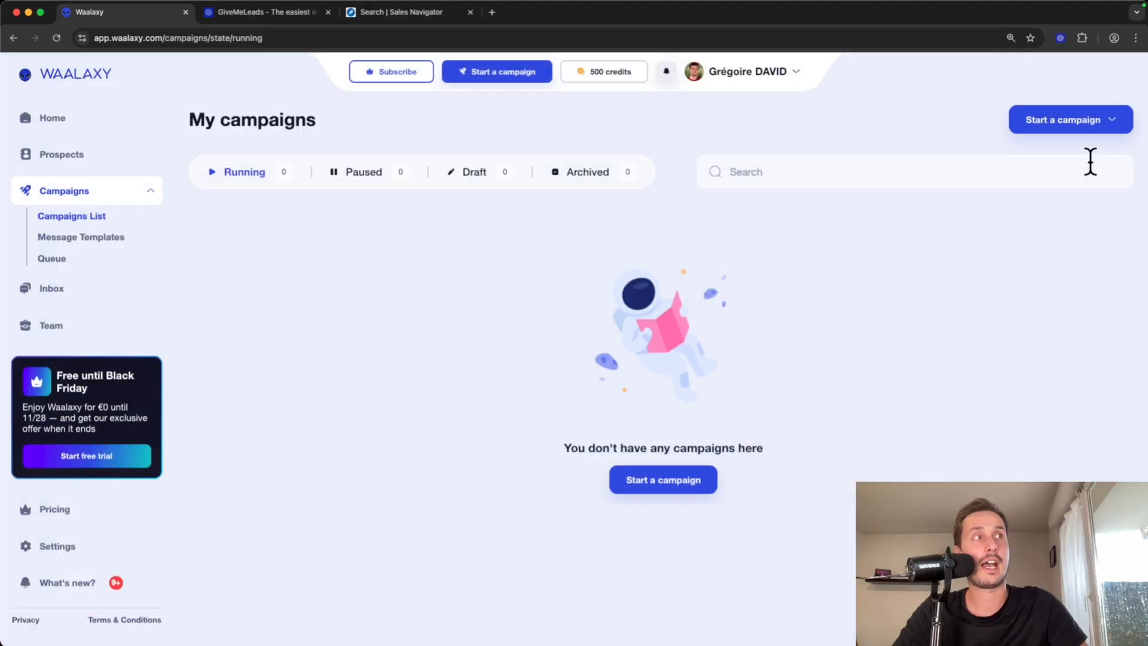
Start a campaign from the Invitation + 2 messages model and name it "GiveMeLeads outreach".
left_click(1101, 118)
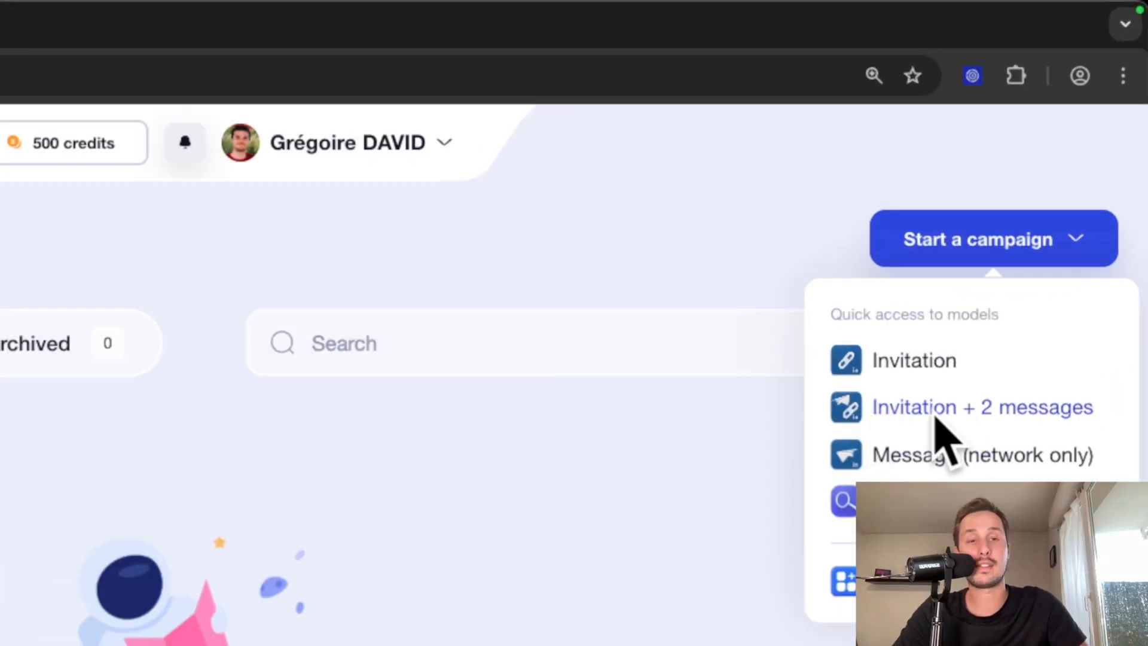
left_click(1033, 411)
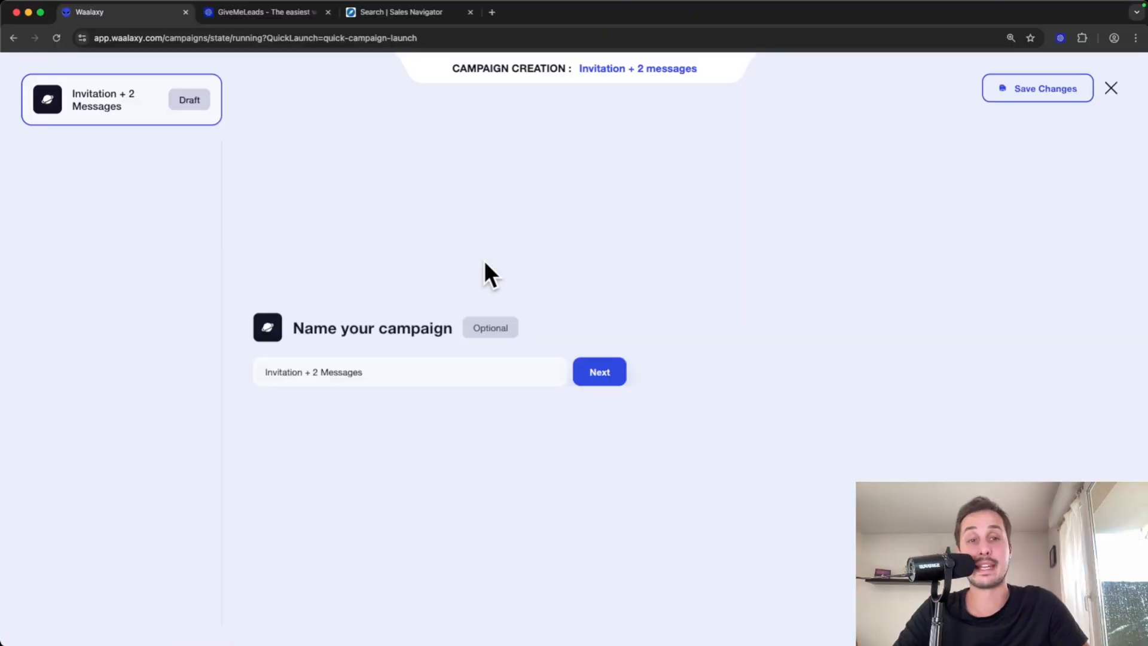
left_click(369, 371)
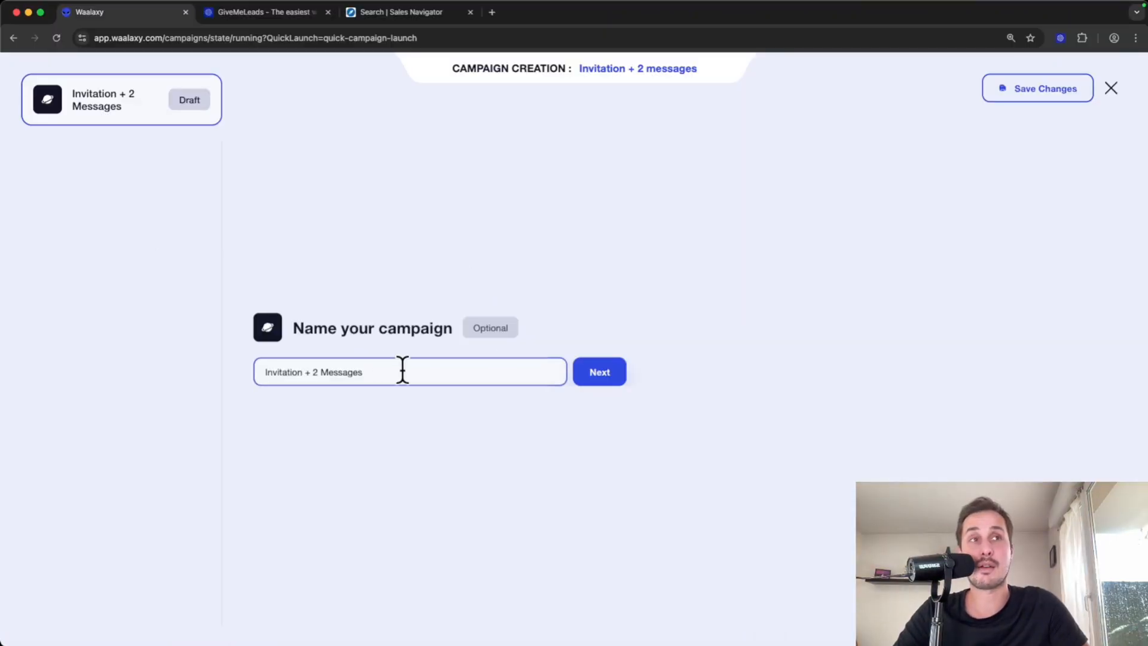
key("super+a")
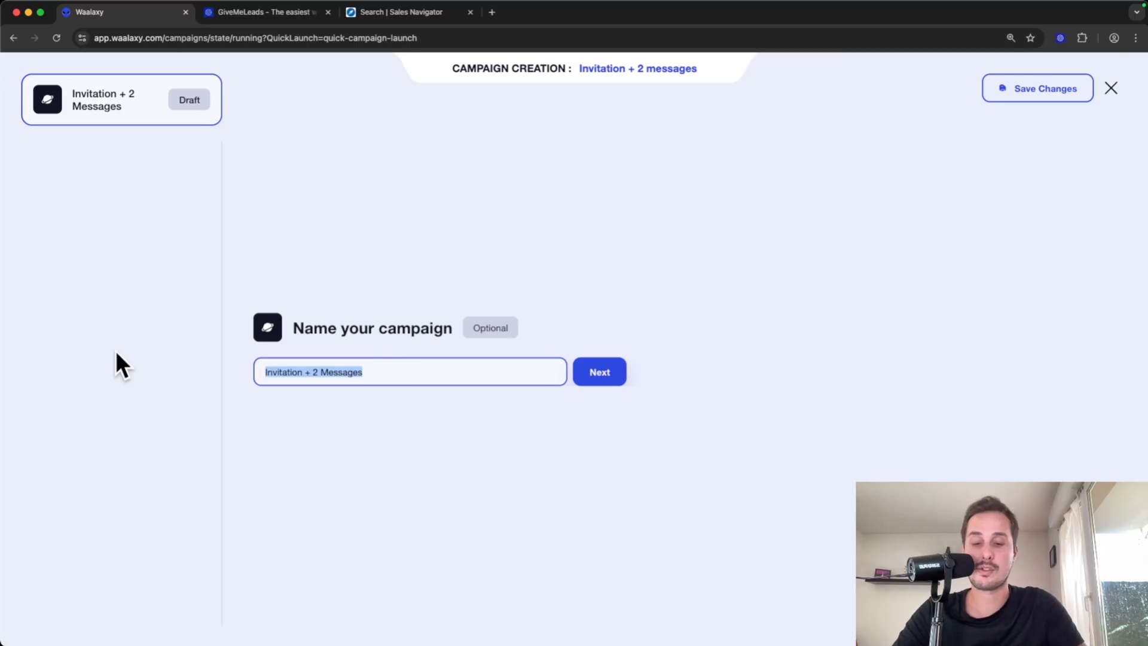
type("GiveMeLe")
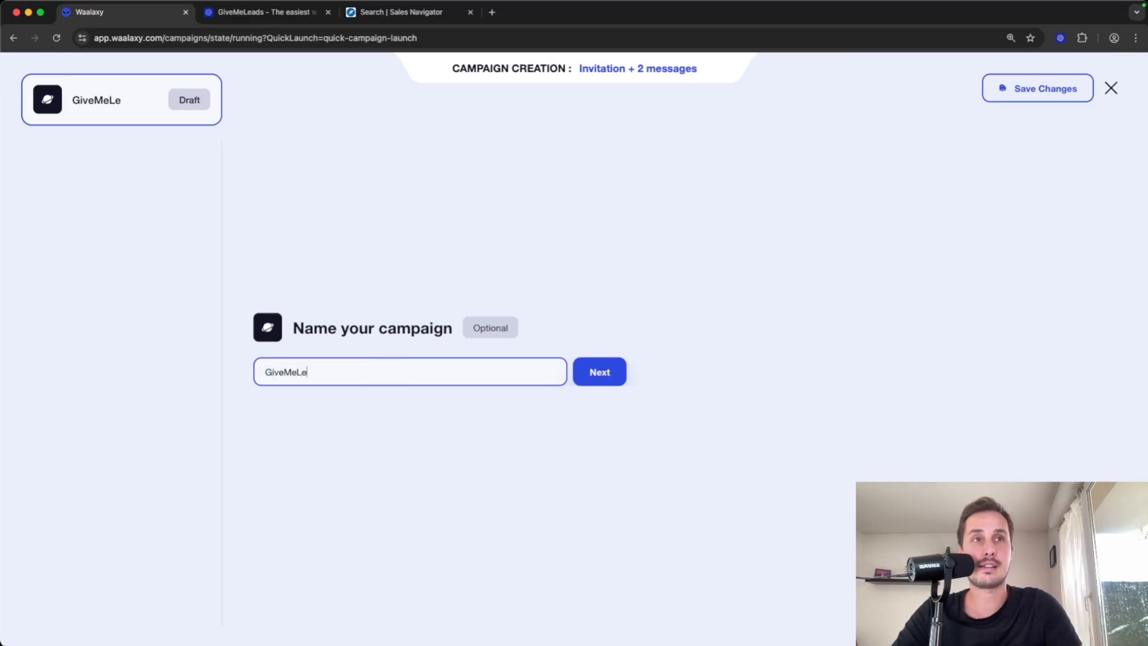
type("ads outreach")
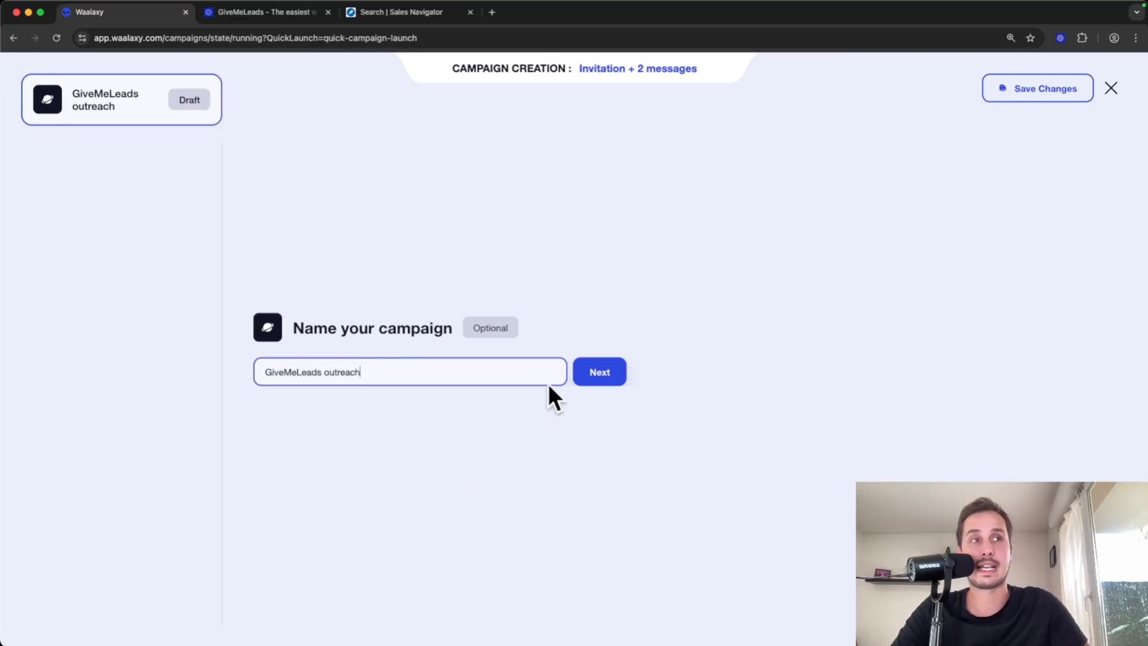
left_click(609, 378)
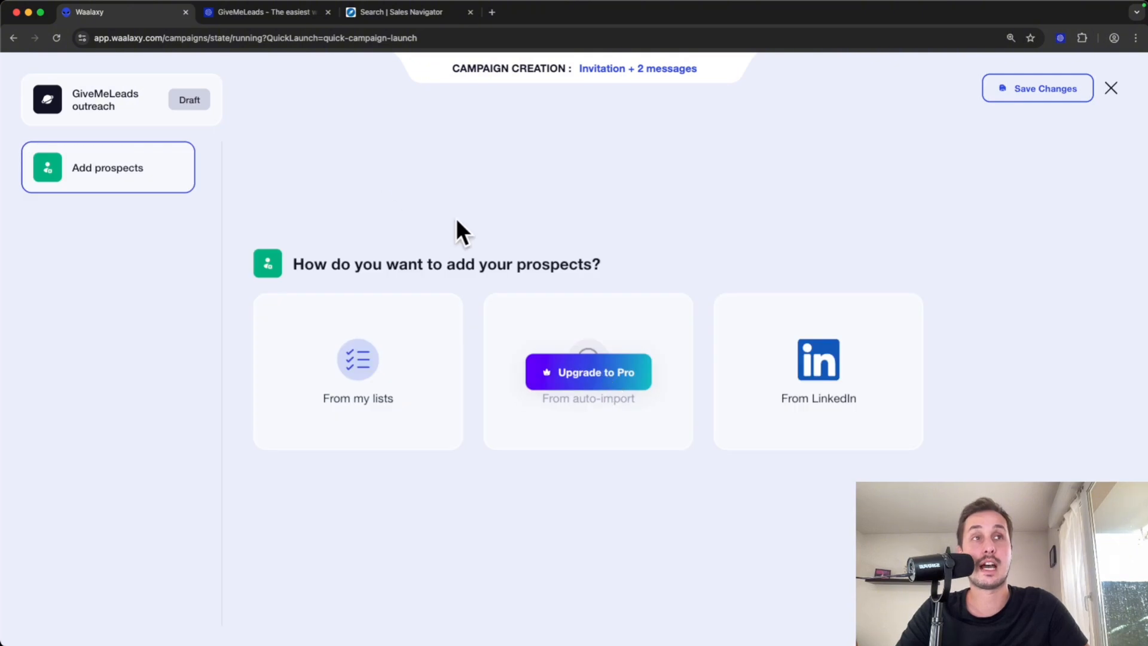
Save the GiveMeLeads outreach campaign as a draft before adding prospects, and close the campaign editor.
left_click_drag(290, 263, 658, 265)
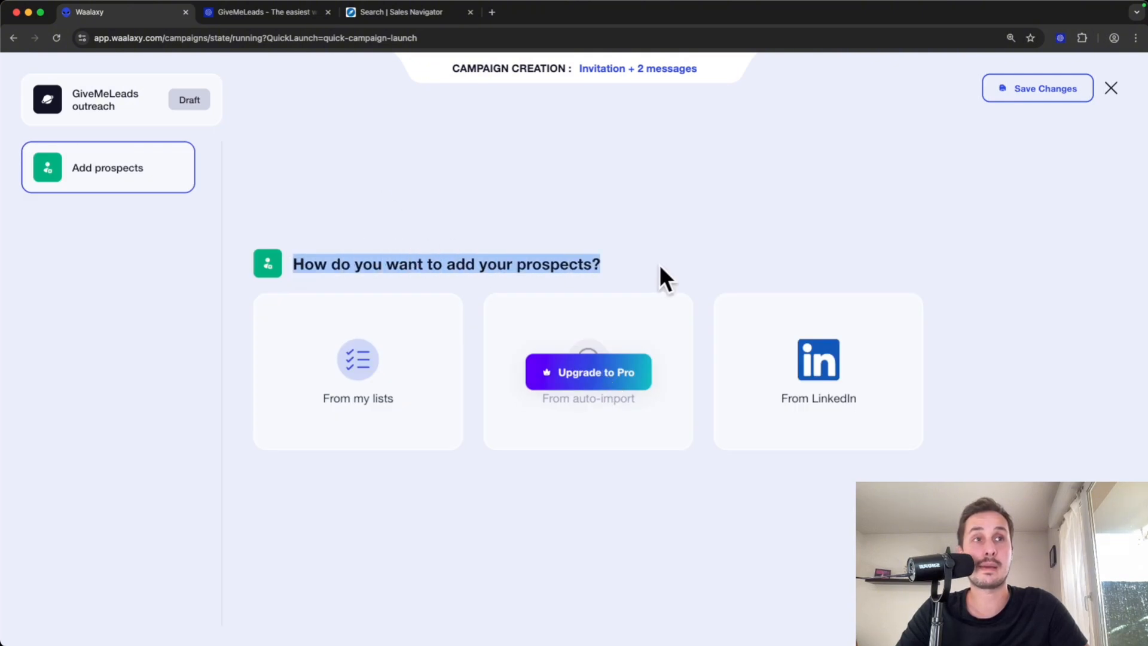
left_click(659, 264)
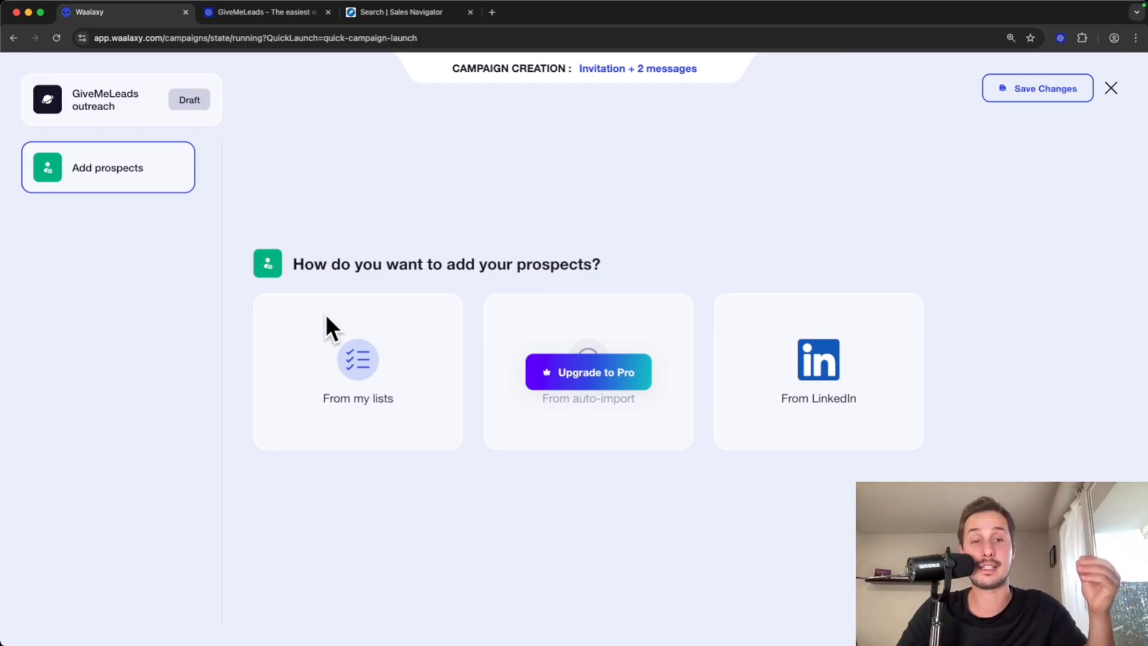
left_click(1032, 88)
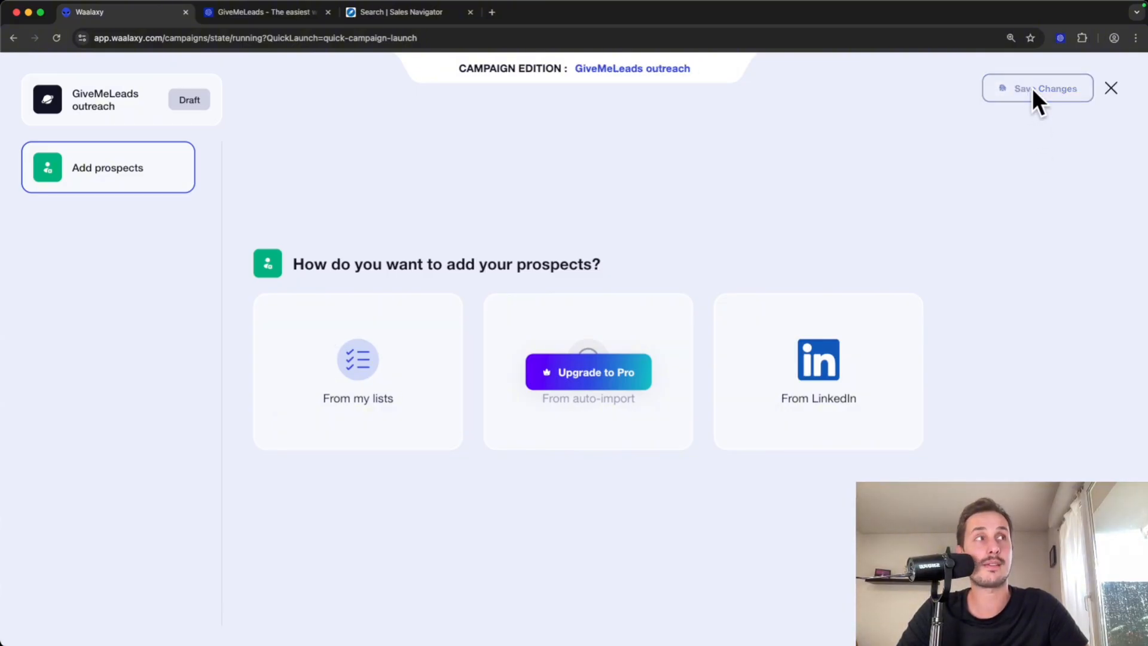
left_click(1110, 88)
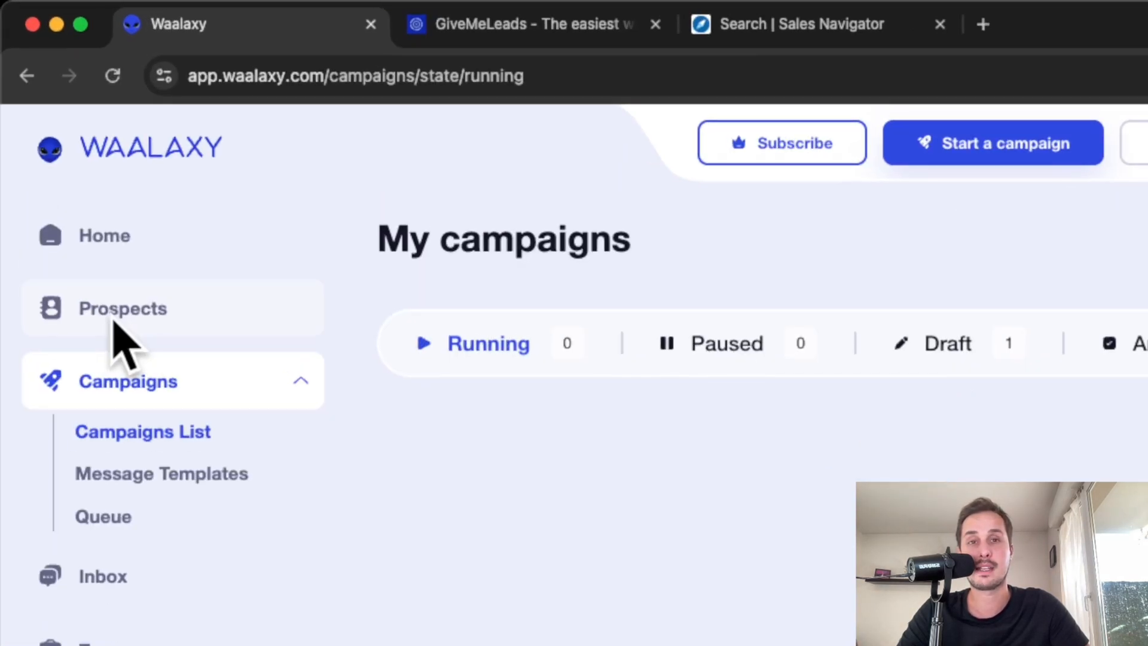
Create a prospect list named "GiveMeLeads outreach list" and open its import options.
left_click(56, 157)
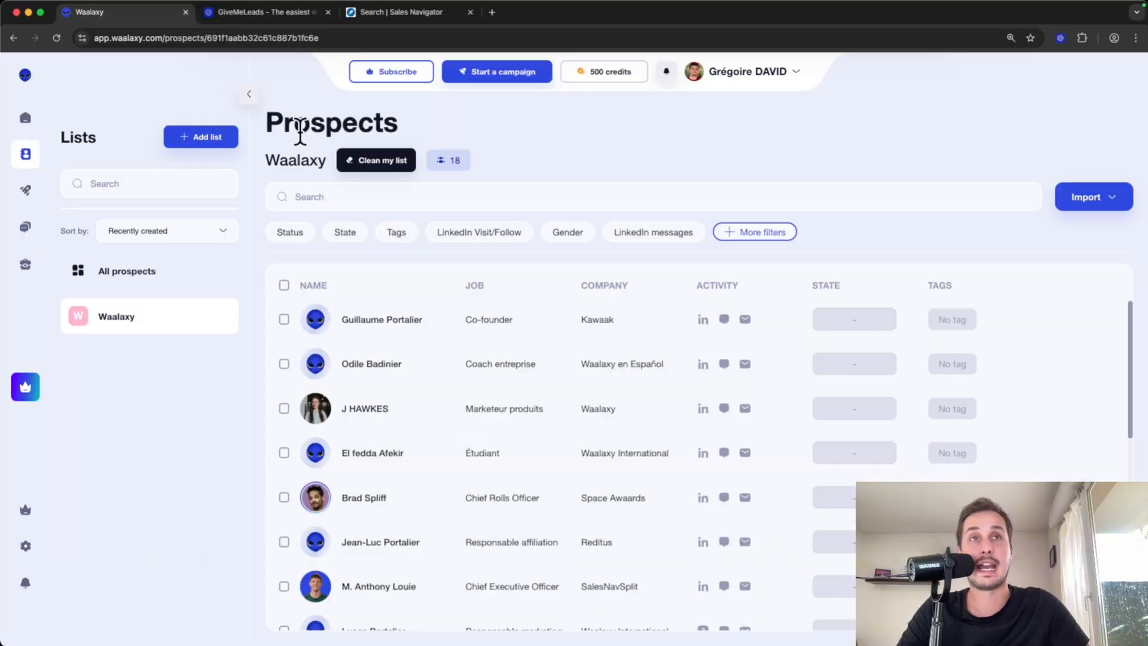
left_click_drag(226, 278, 117, 263)
left_click(106, 116)
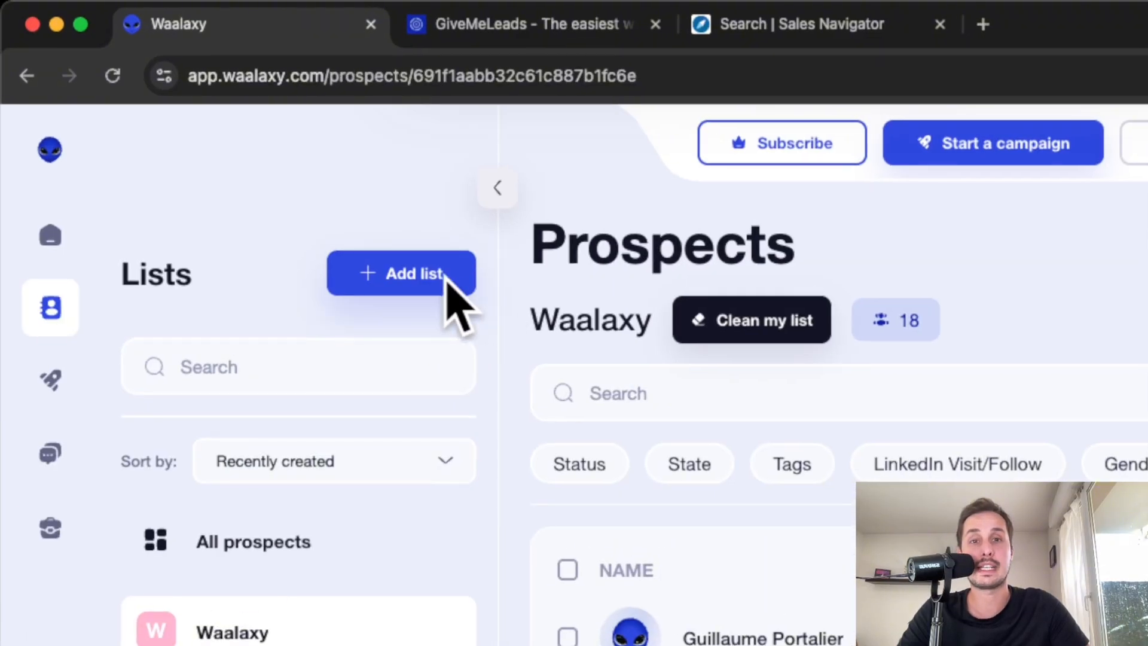
left_click(415, 276)
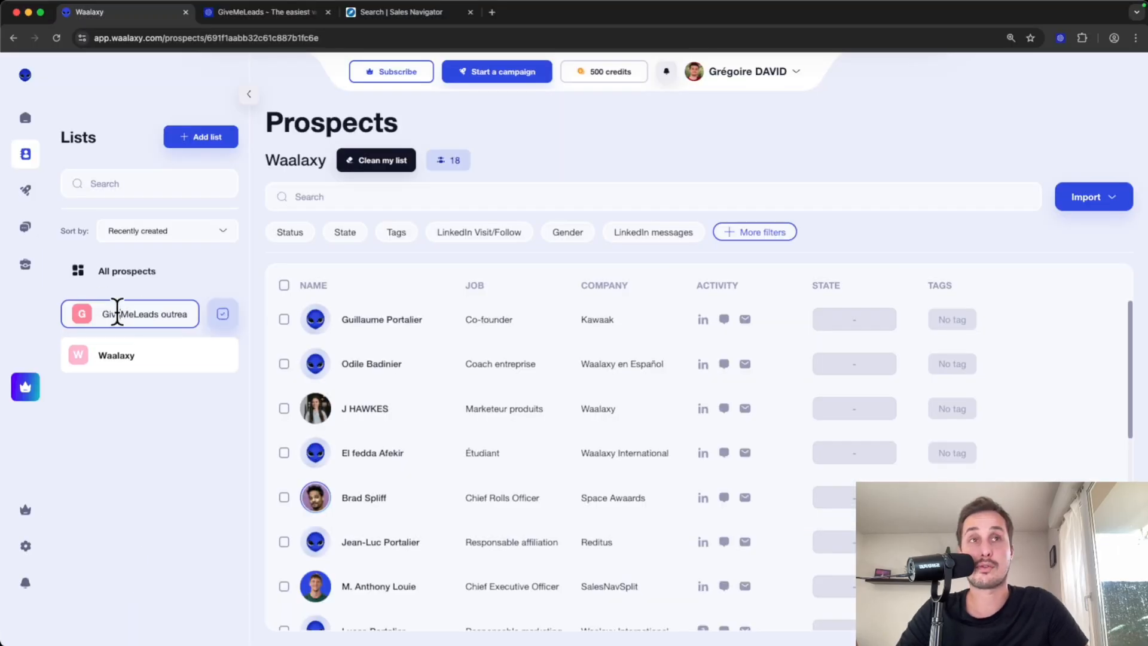
left_click_drag(106, 313, 183, 323)
left_click(223, 315)
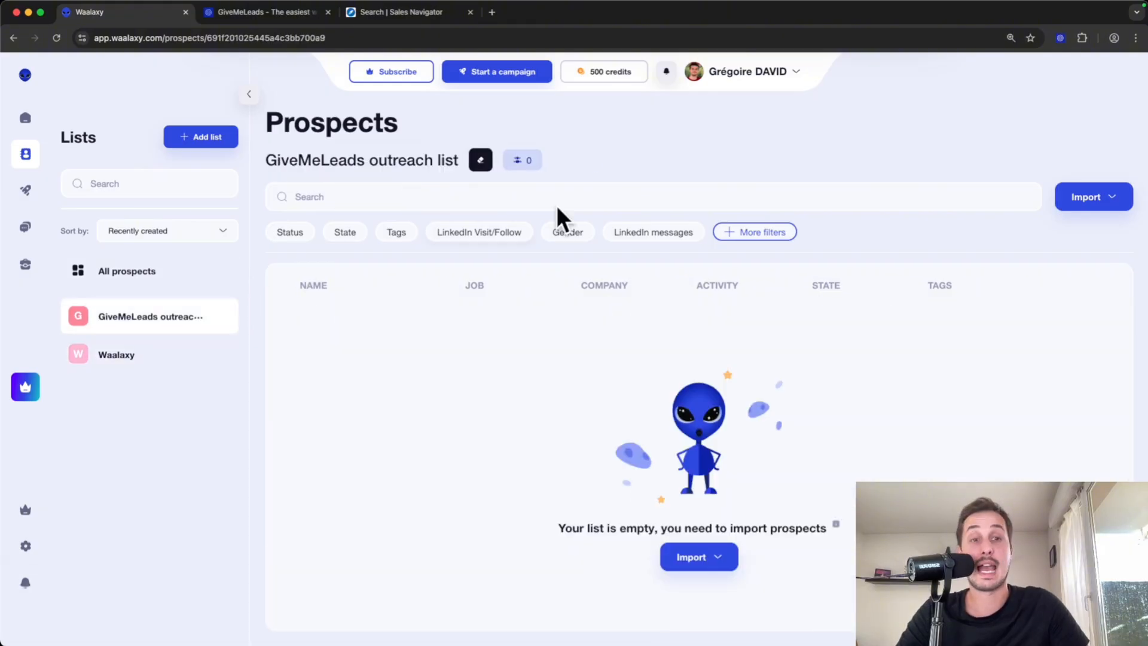
left_click(1118, 200)
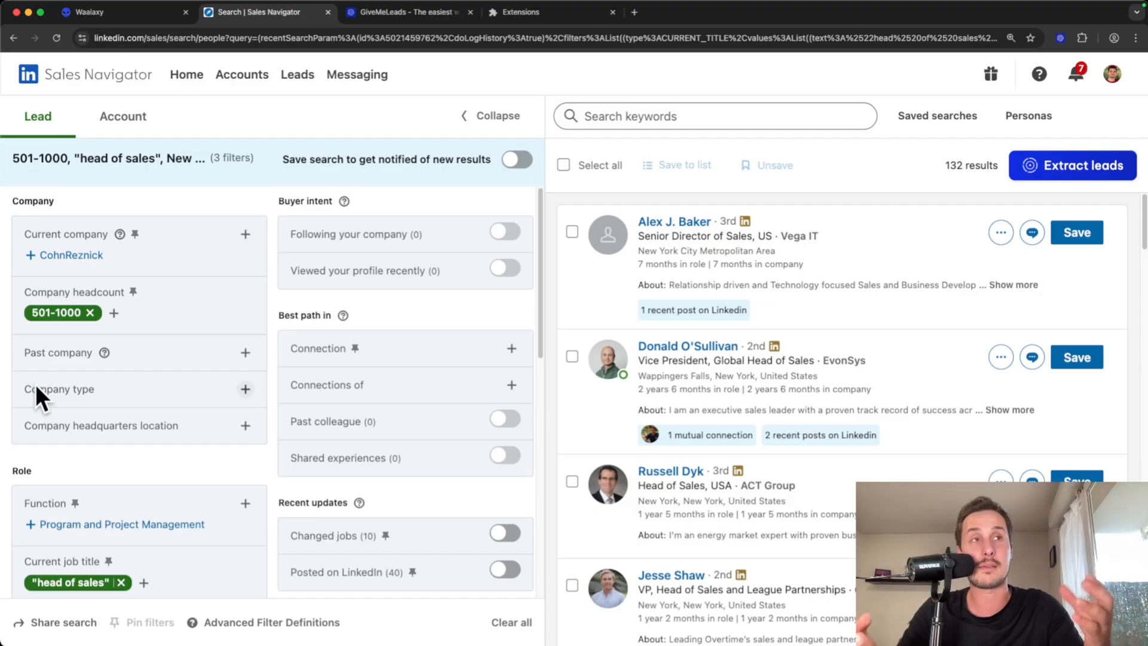
Look through the available lead filters in the Sales Navigator search and skim the first matching leads.
scroll(299, 236, "down", 3)
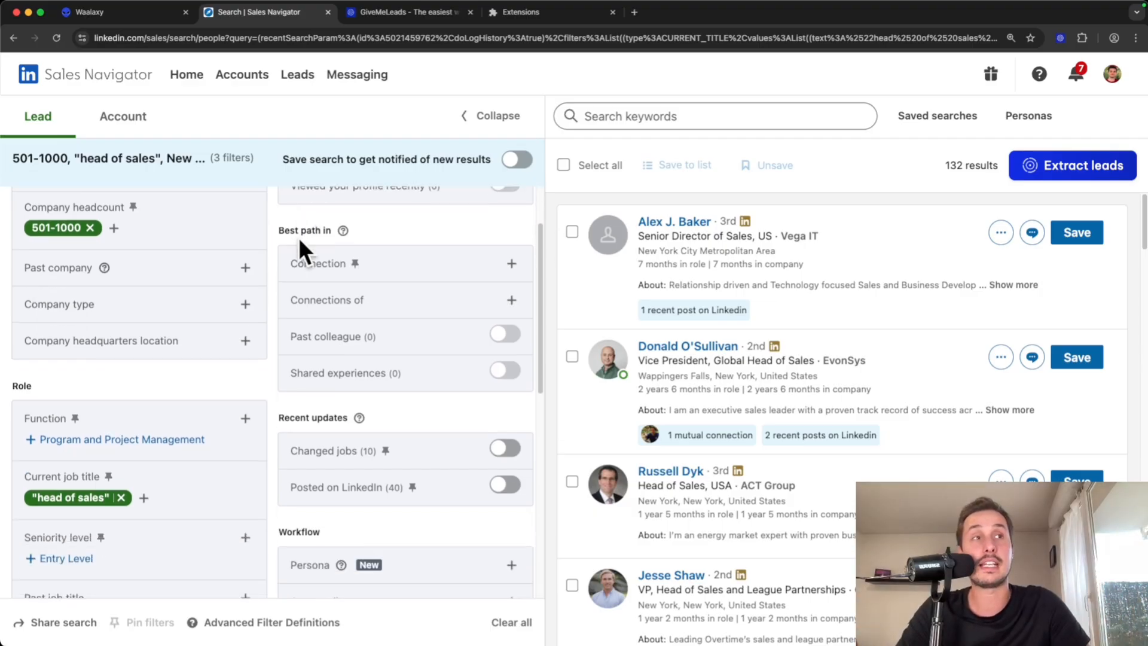
scroll(287, 269, "down", 4)
scroll(271, 292, "down", 2)
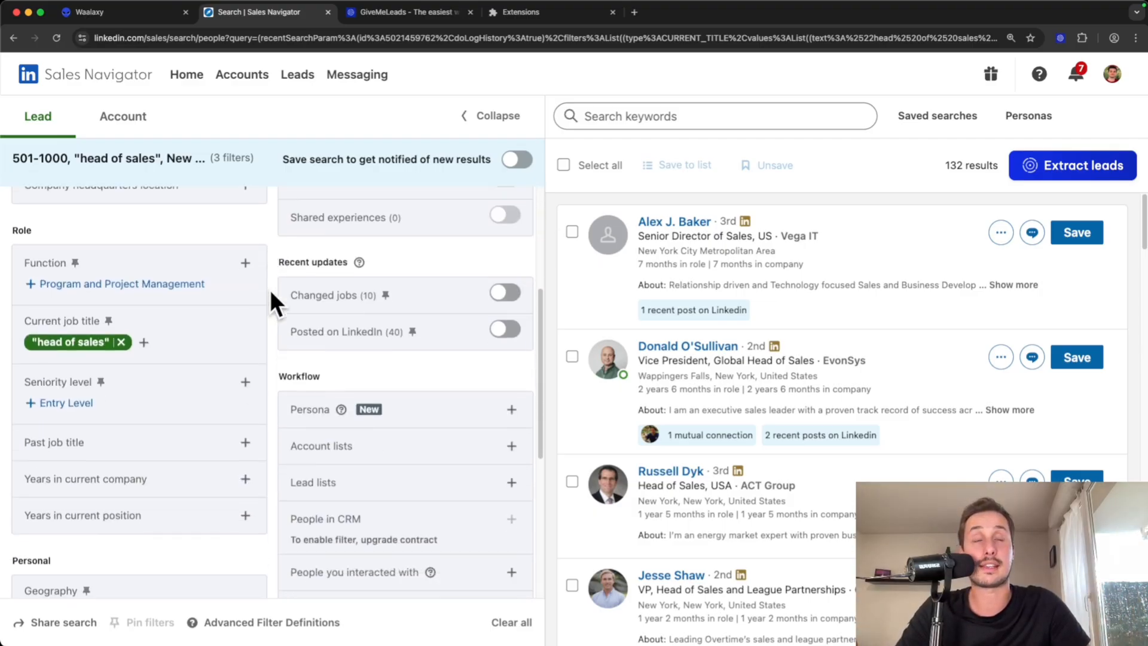
scroll(270, 290, "down", 6)
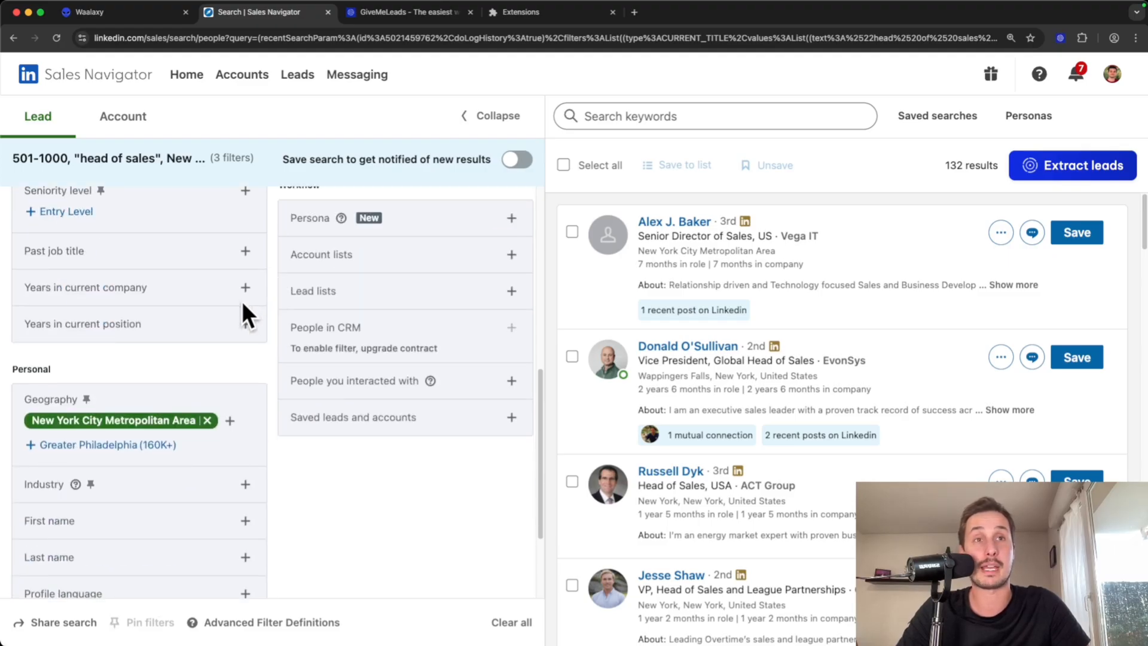
scroll(359, 353, "up", 15)
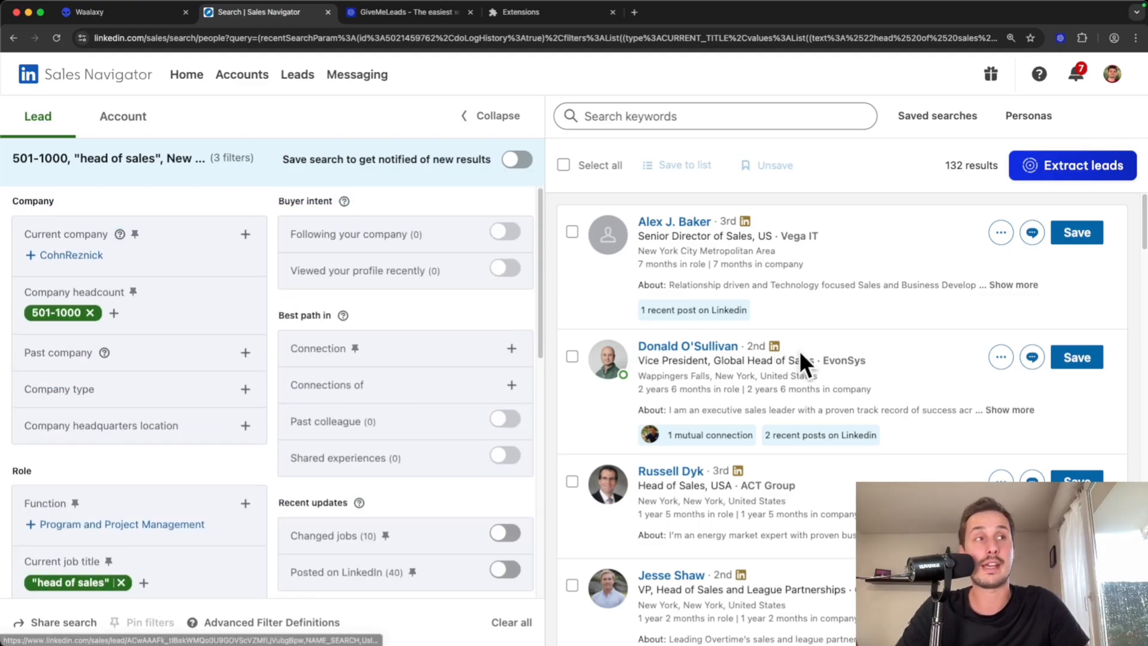
scroll(775, 348, "down", 6)
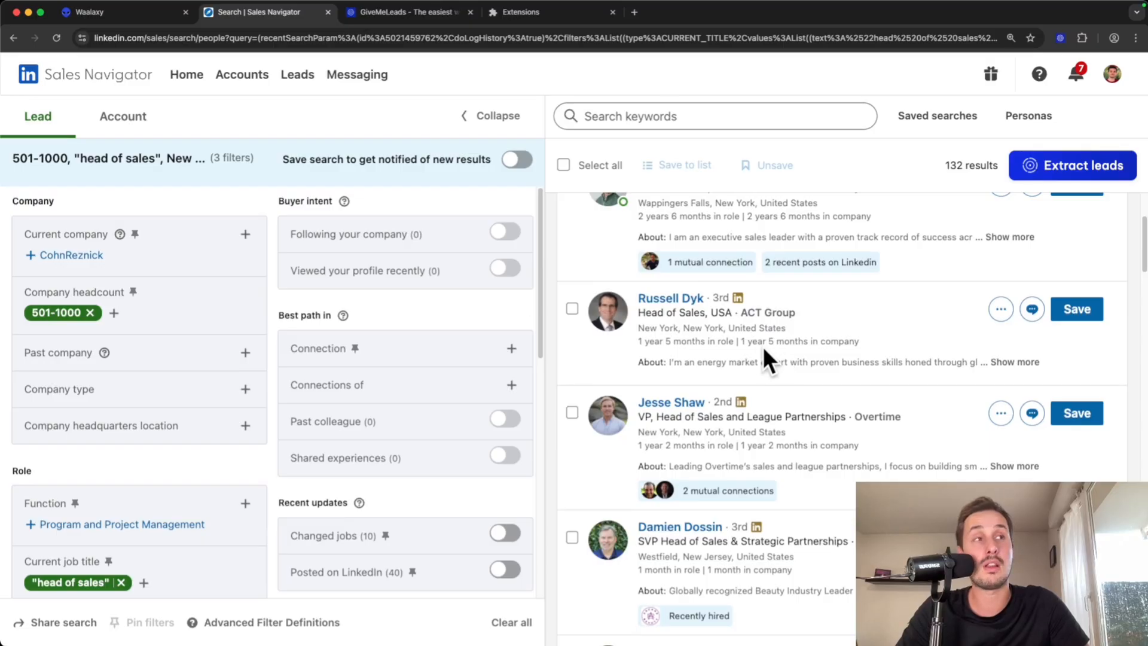
scroll(752, 353, "down", 6)
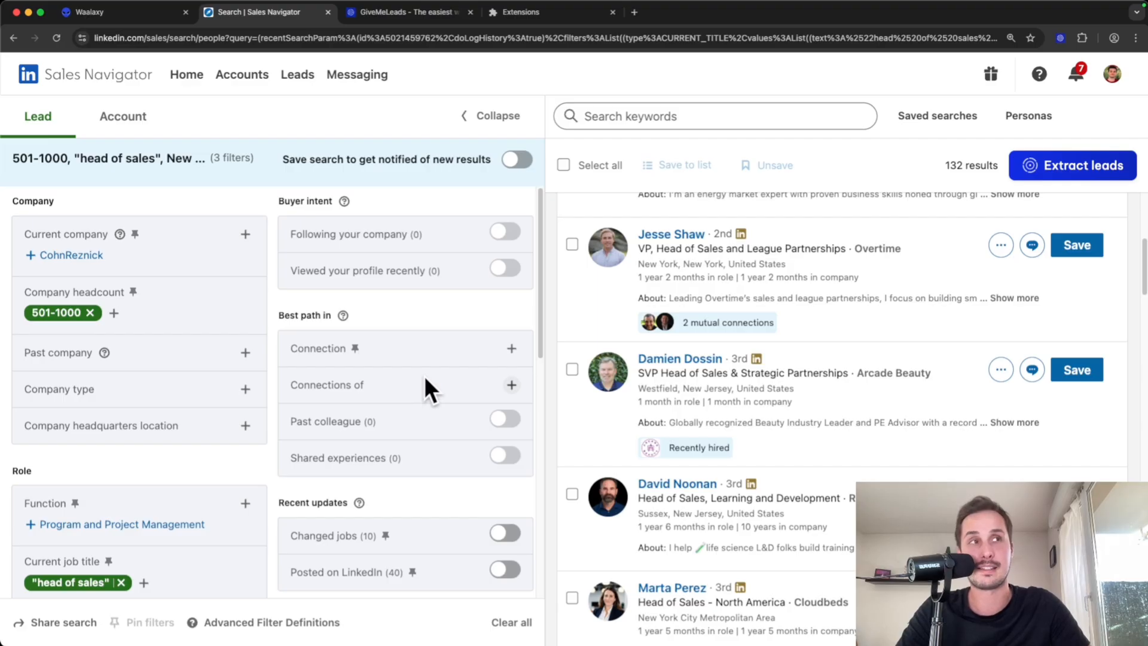
Review the current job title, company headcount and geography filters applied to the lead search.
scroll(501, 300, "down", 5)
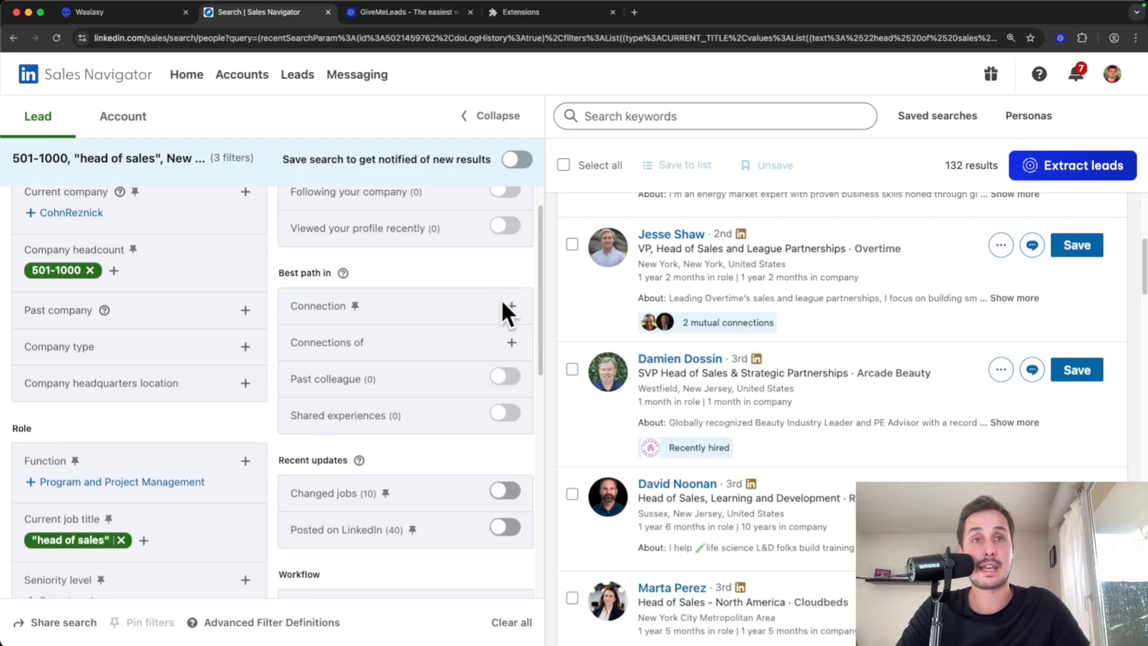
left_click_drag(21, 310, 114, 315)
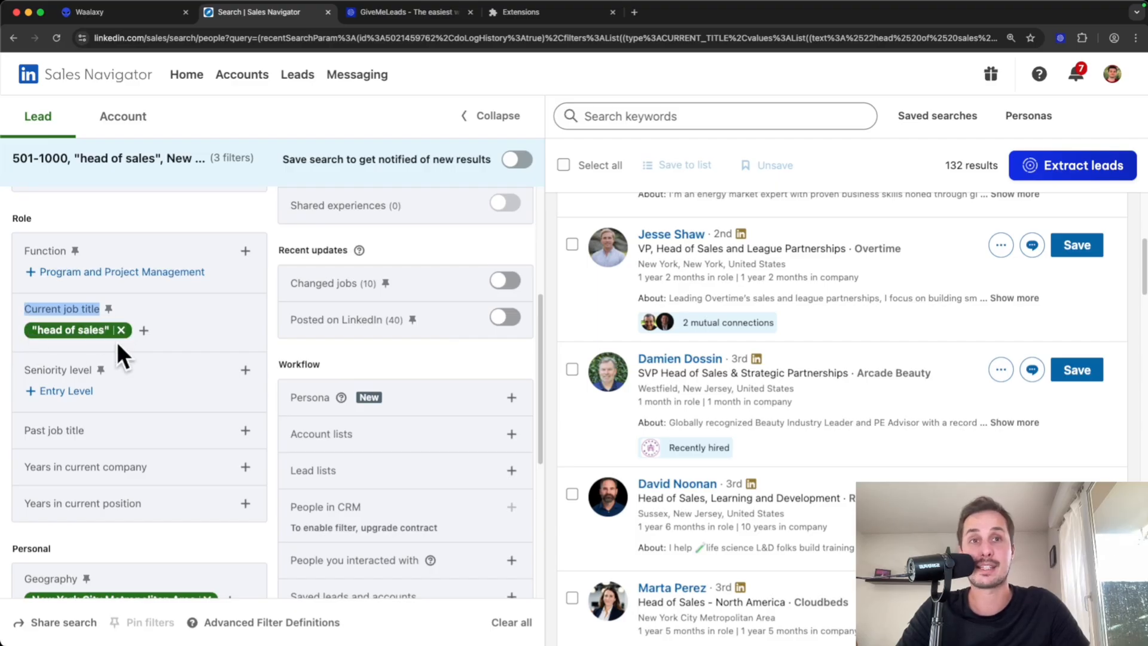
scroll(118, 354, "up", 5)
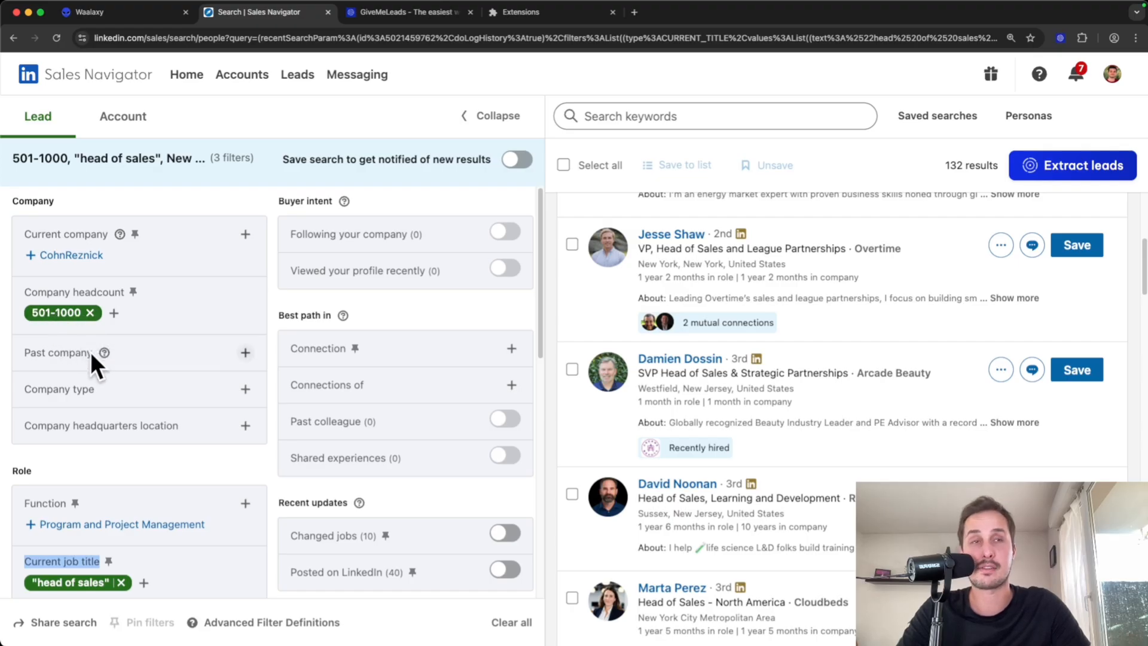
scroll(91, 353, "down", 8)
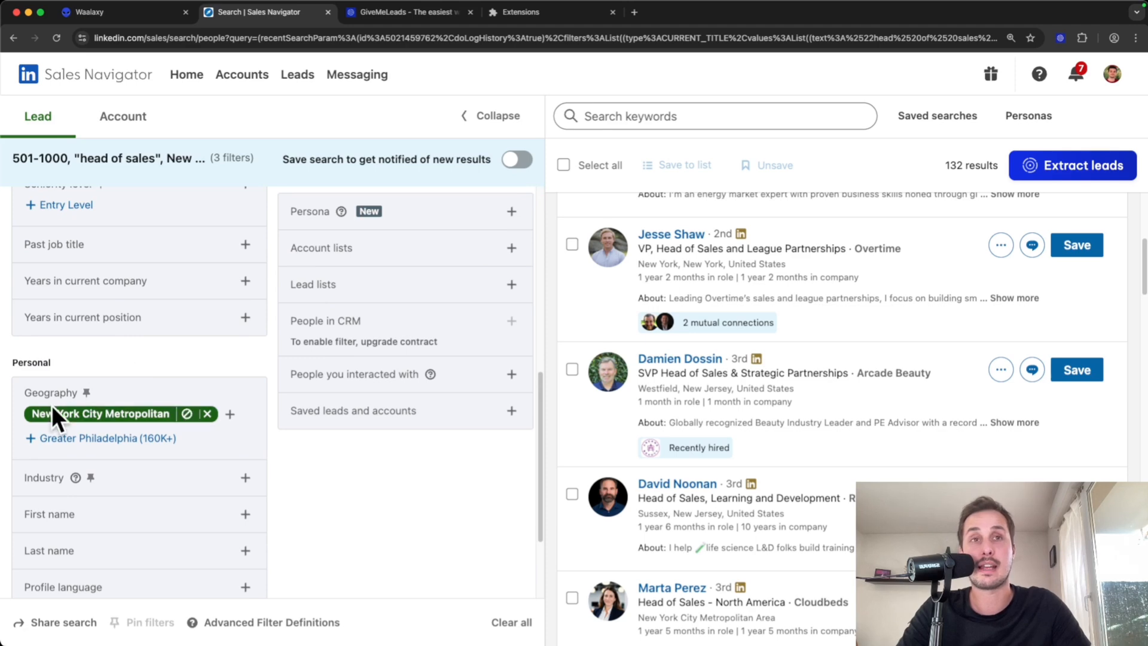
scroll(141, 375, "up", 7)
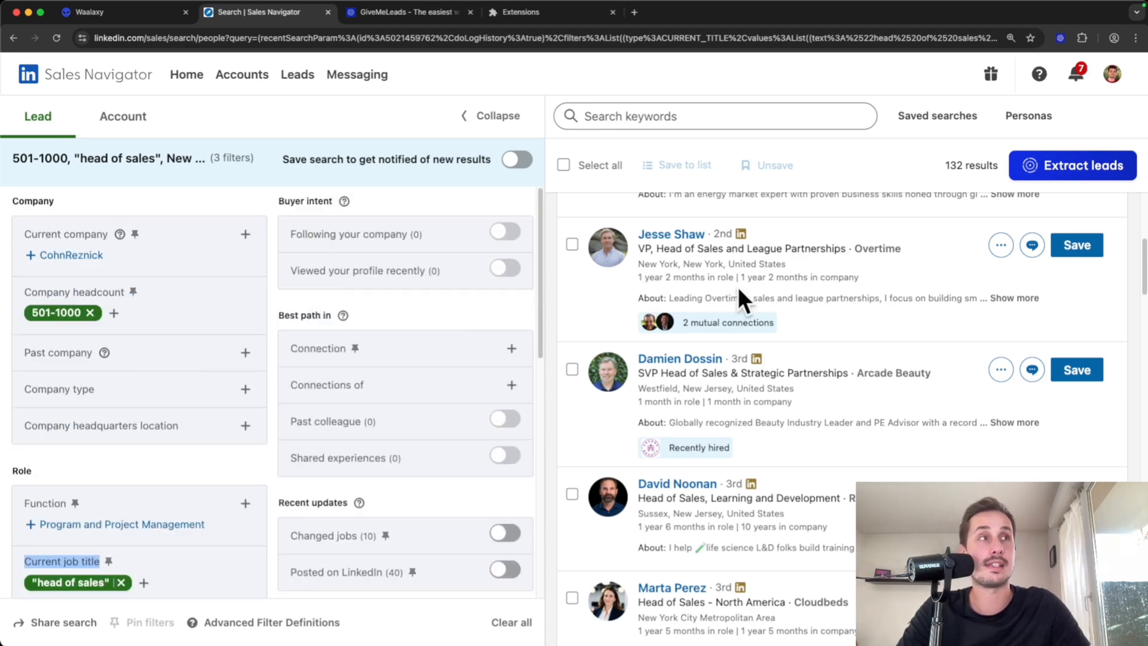
scroll(86, 368, "down", 2)
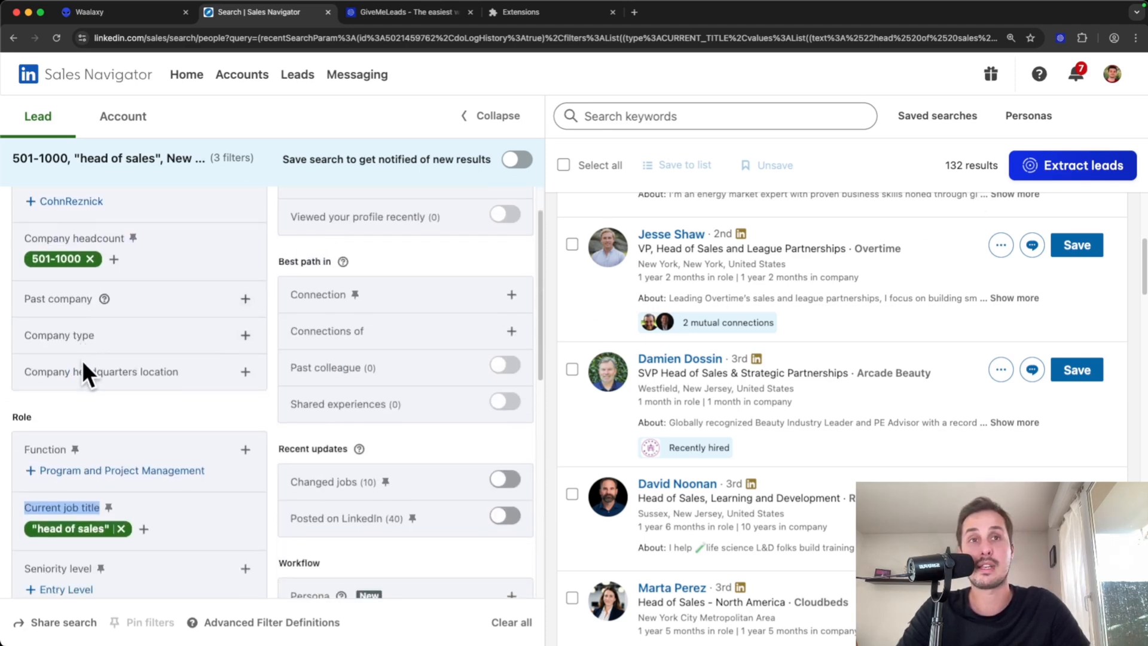
scroll(84, 365, "down", 6)
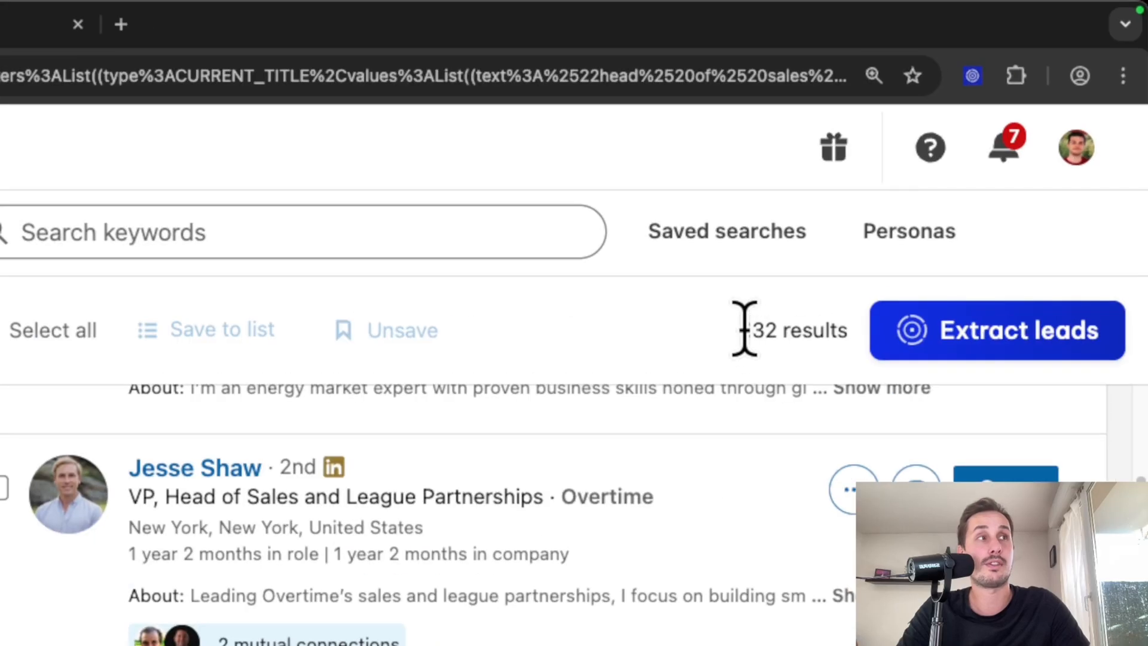
Check the number of search results and examine the listed leads' job titles against the head of sales filter.
double_click(754, 329)
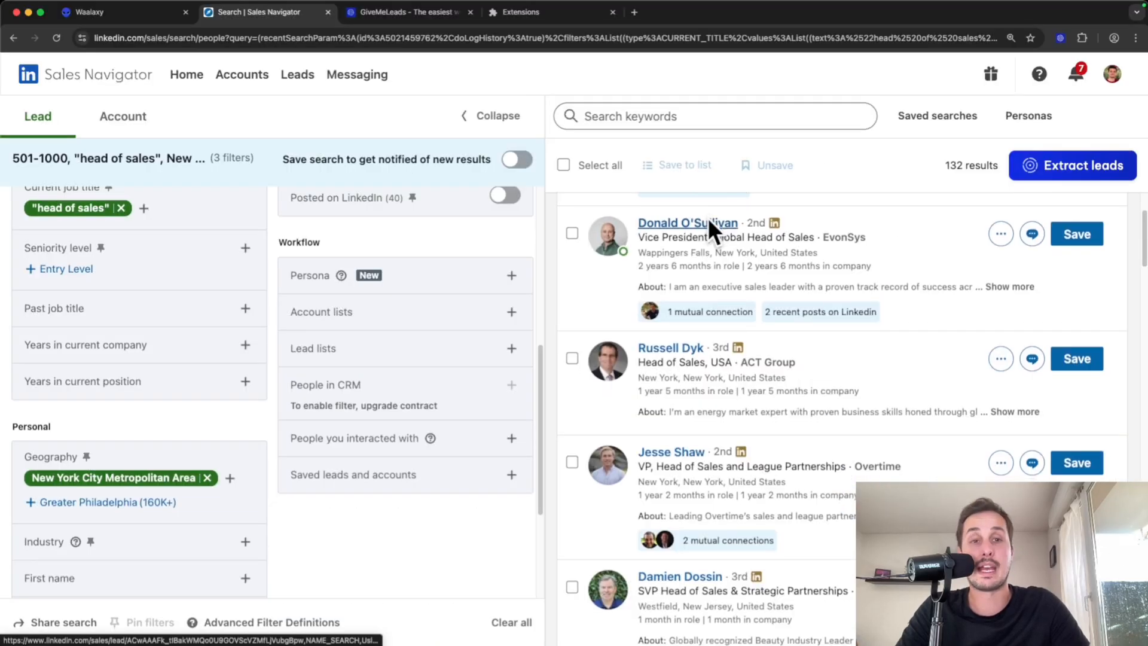
scroll(266, 450, "down", 3)
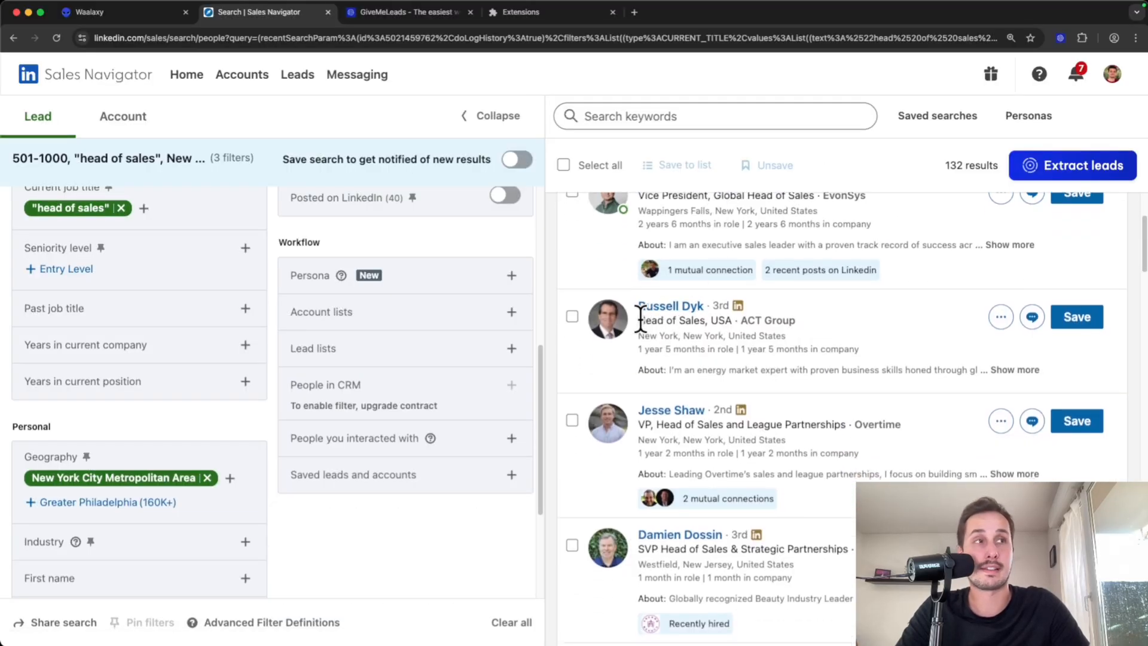
left_click_drag(639, 320, 719, 322)
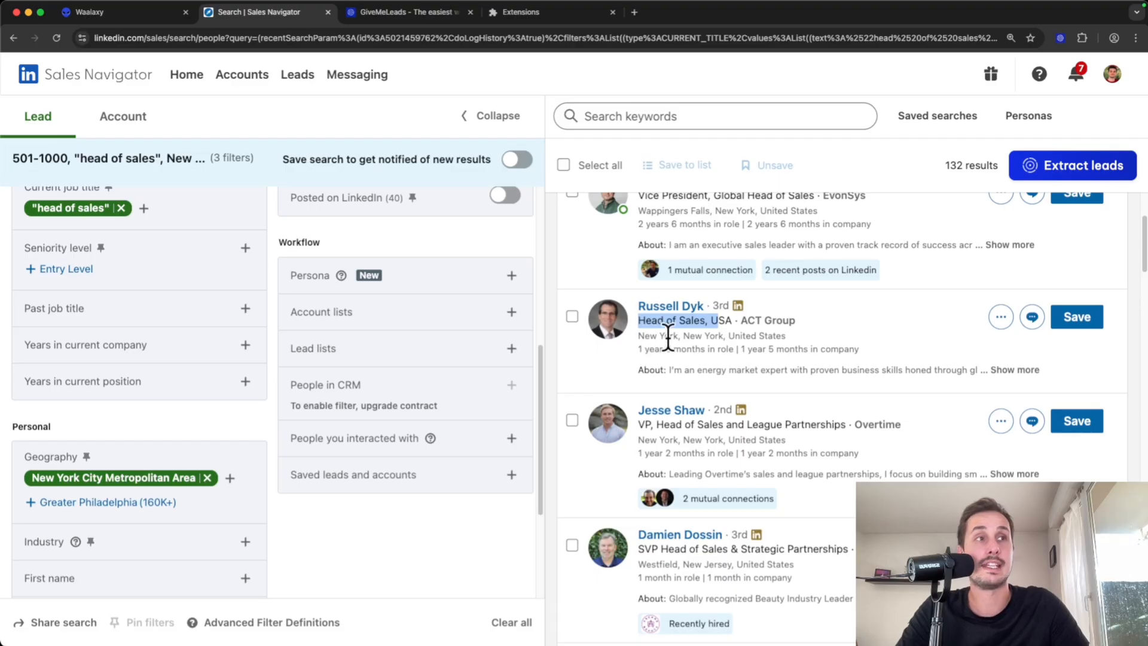
scroll(669, 374, "down", 6)
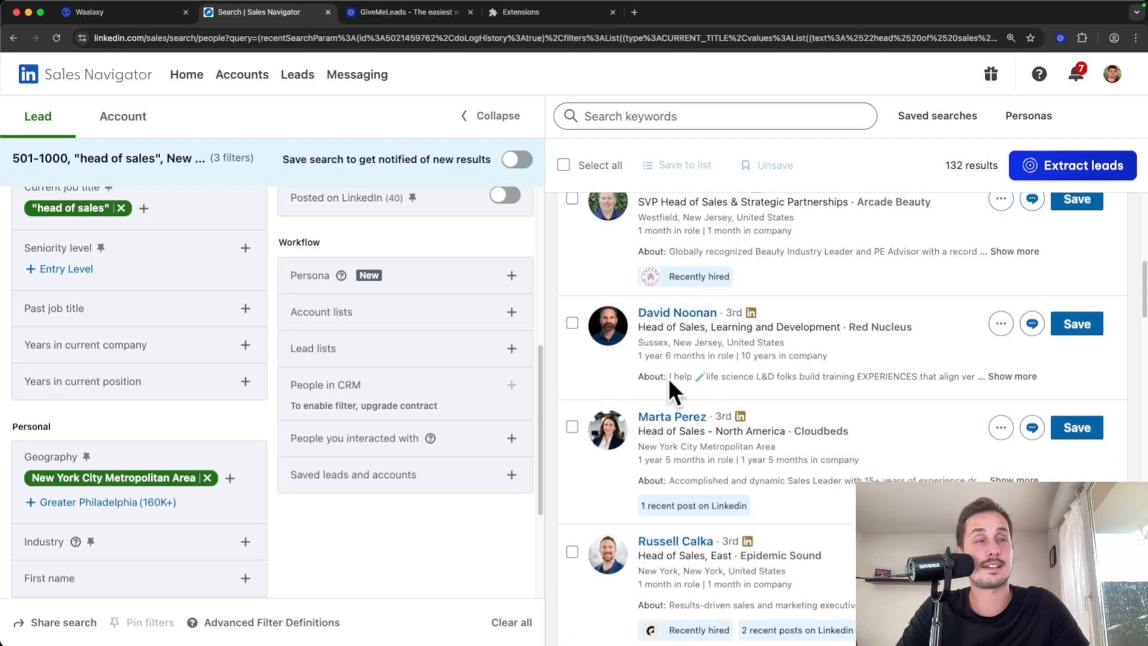
scroll(669, 379, "down", 1)
scroll(689, 357, "up", 1)
scroll(689, 353, "down", 5)
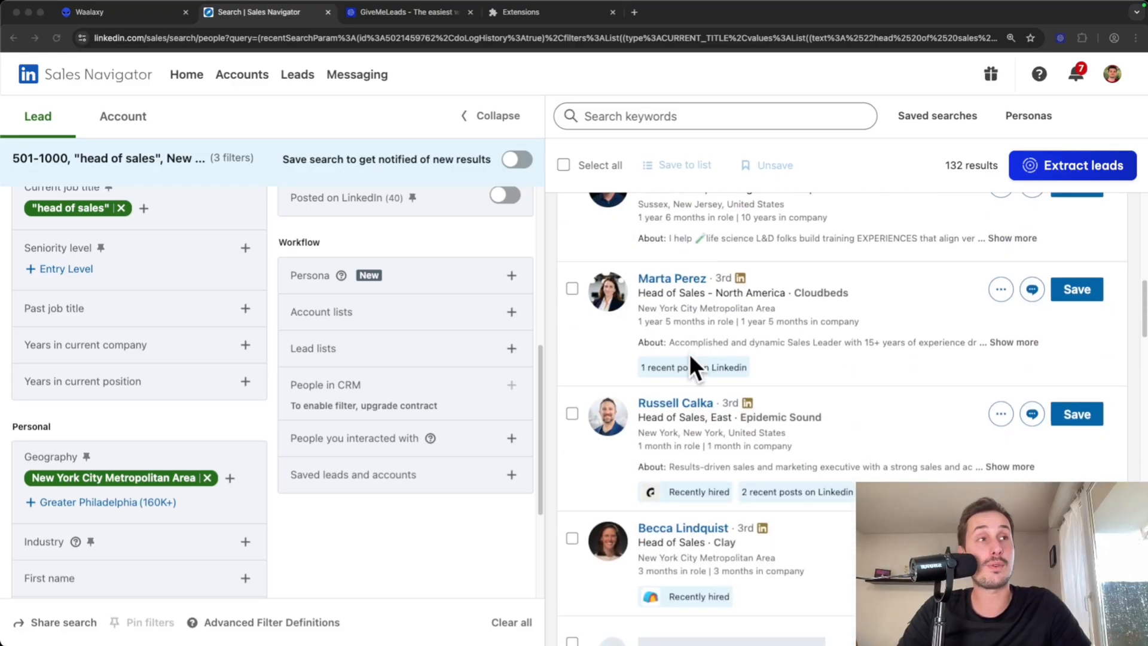
scroll(693, 348, "up", 8)
scroll(694, 347, "up", 5)
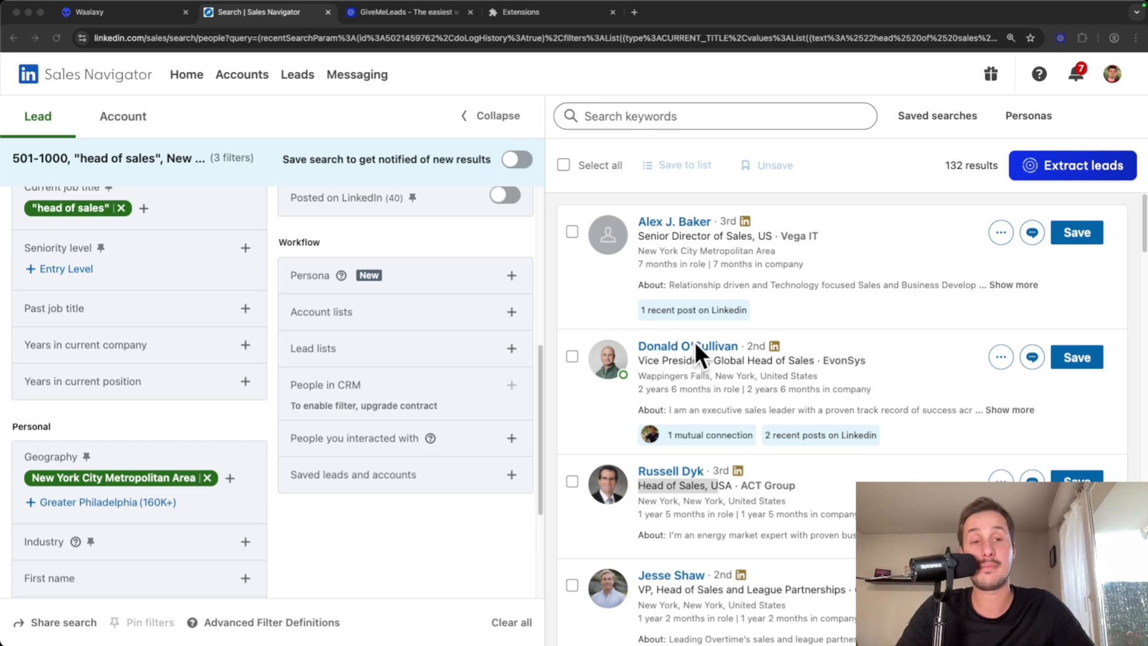
Extract leads from the Sales Navigator search with GiveMeLeads, exporting 100 leads with emails for all leads.
left_click(890, 172)
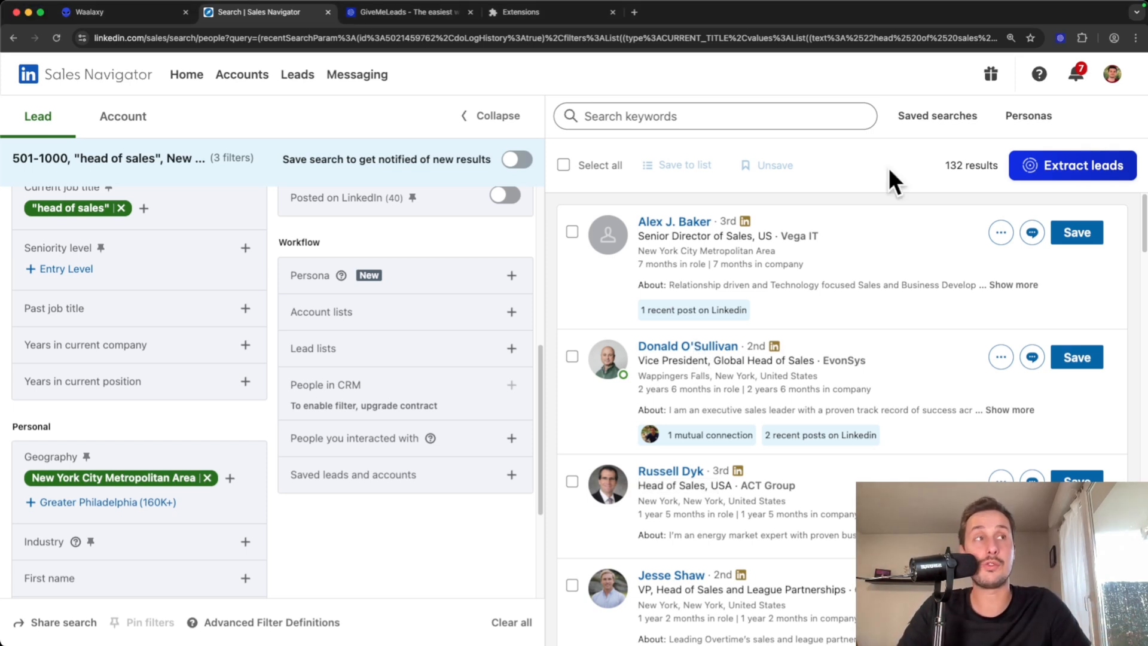
left_click(395, 13)
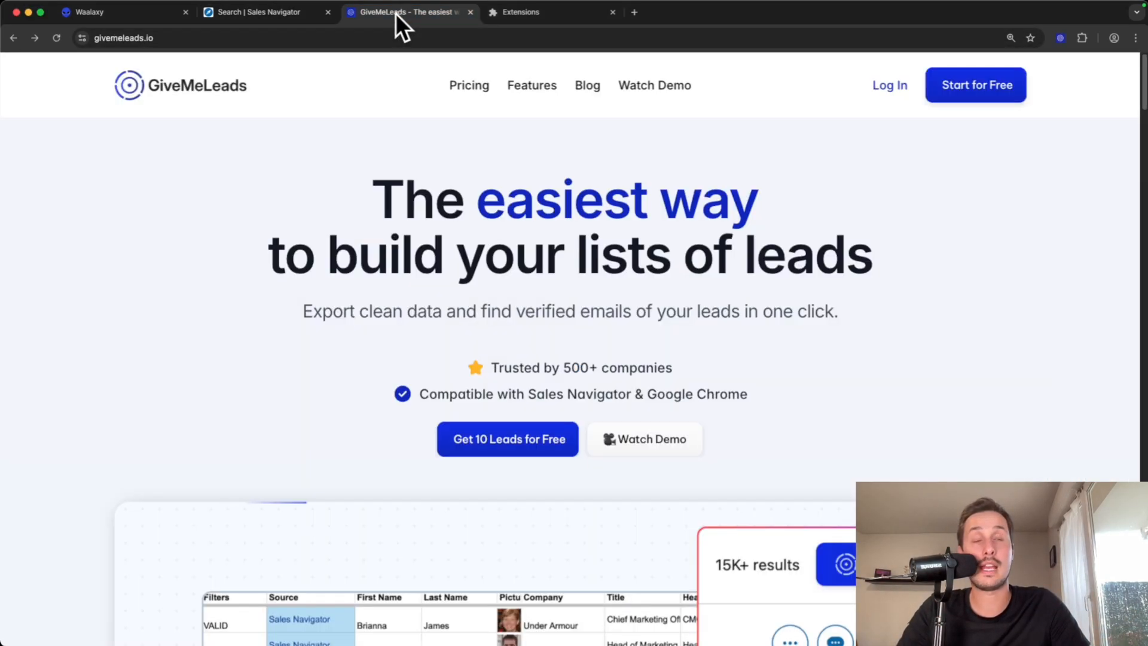
left_click(257, 14)
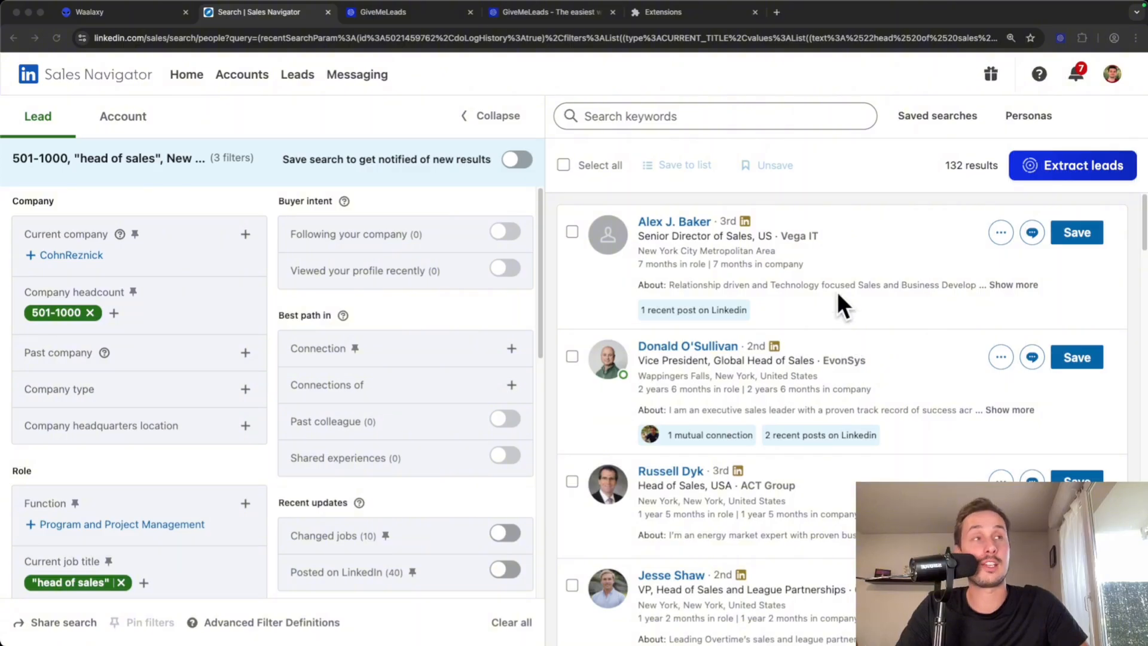
left_click(1061, 163)
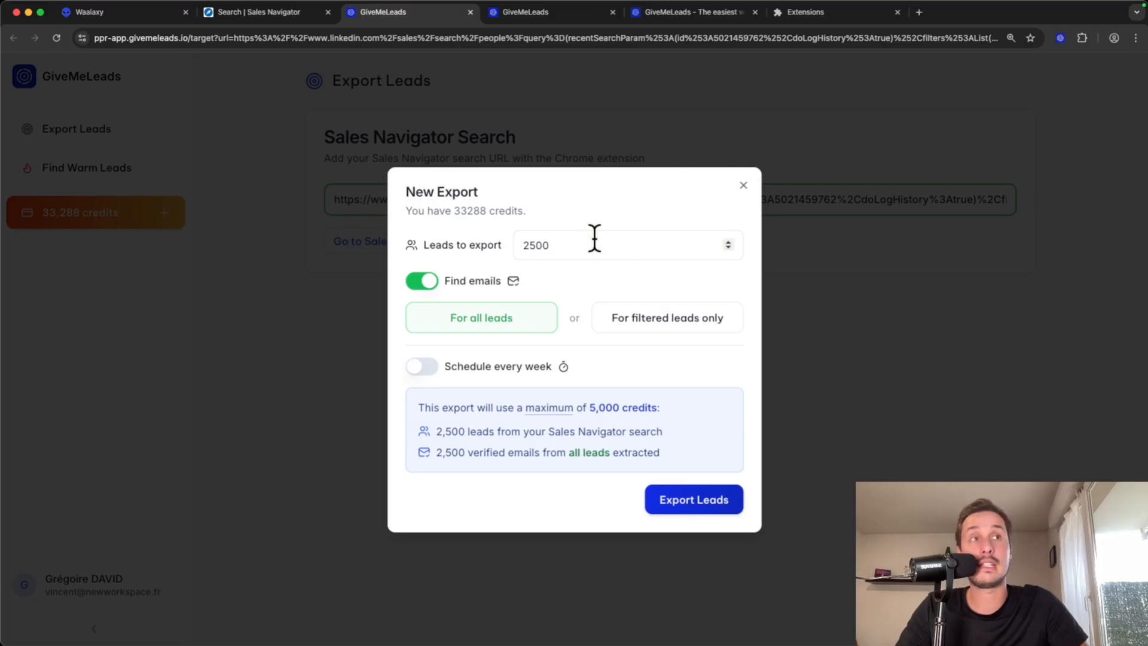
left_click_drag(425, 241, 400, 245)
type("100")
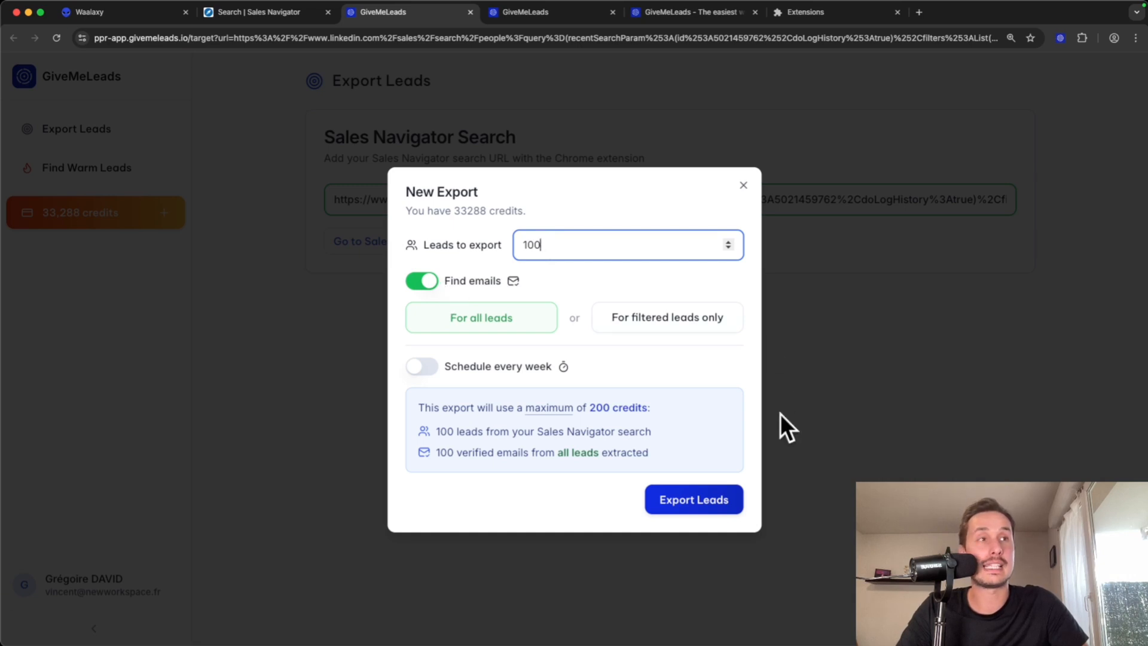
left_click(691, 500)
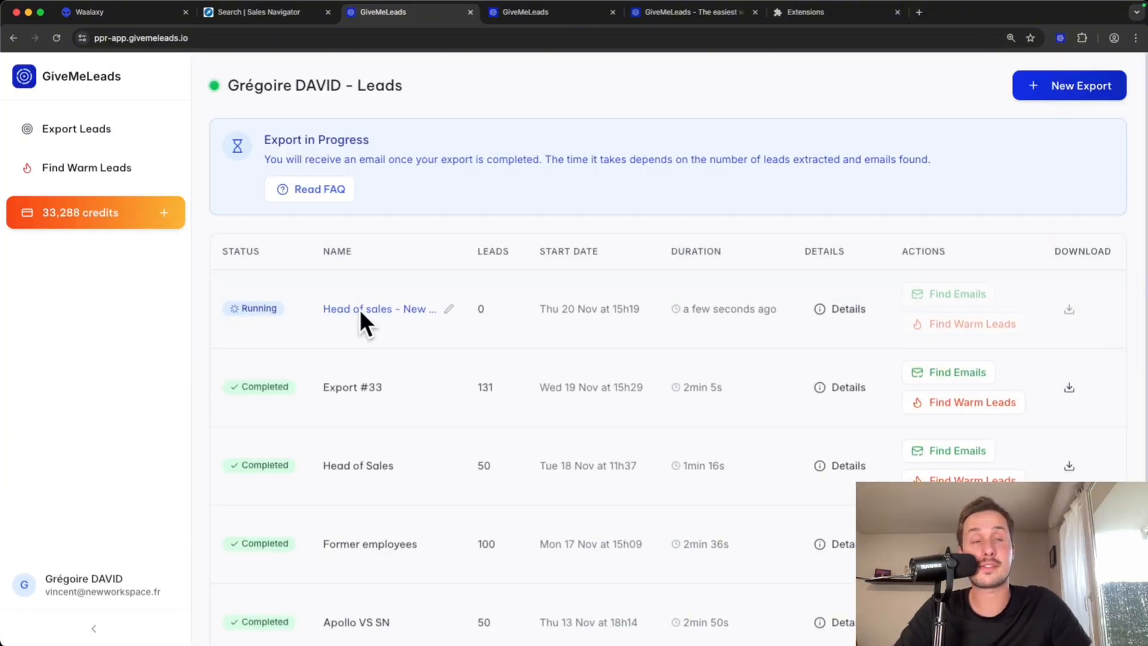
Check the full name of the new head of sales export and download its leads as a CSV file.
left_click(360, 309)
left_click_drag(333, 306, 433, 312)
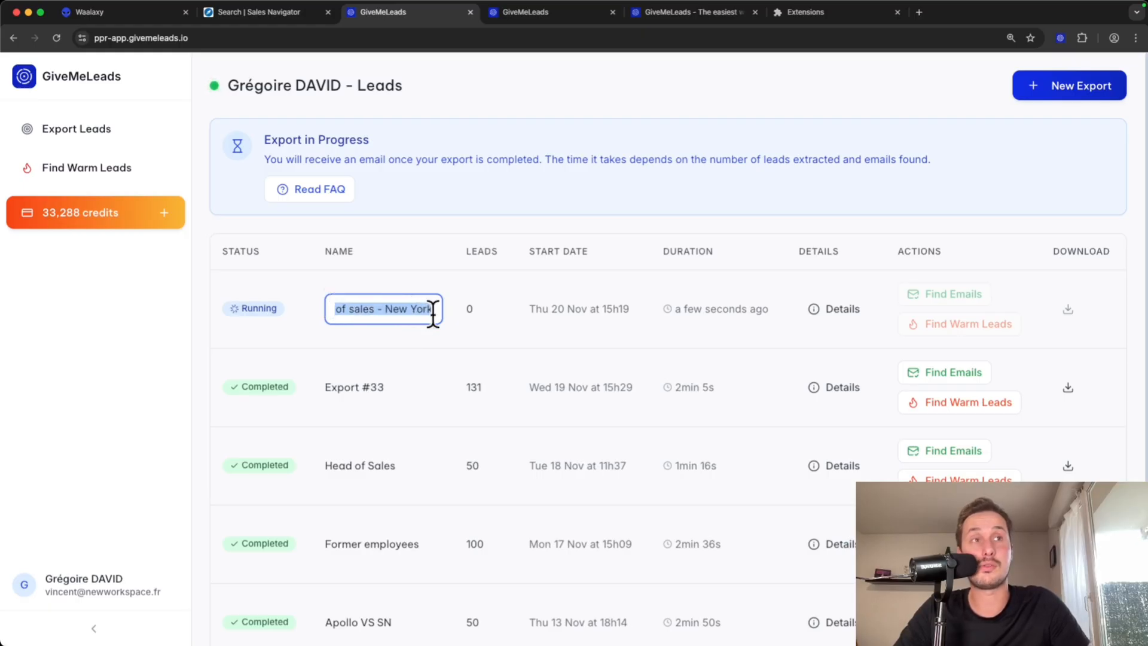
left_click(434, 312)
left_click(417, 281)
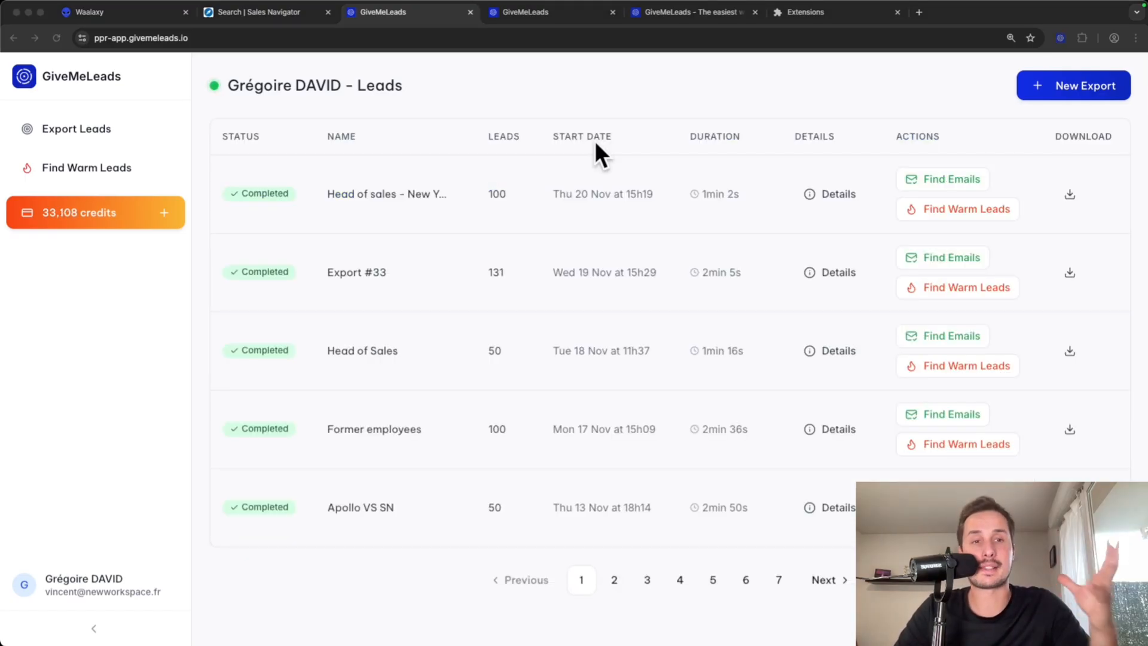
left_click(1071, 193)
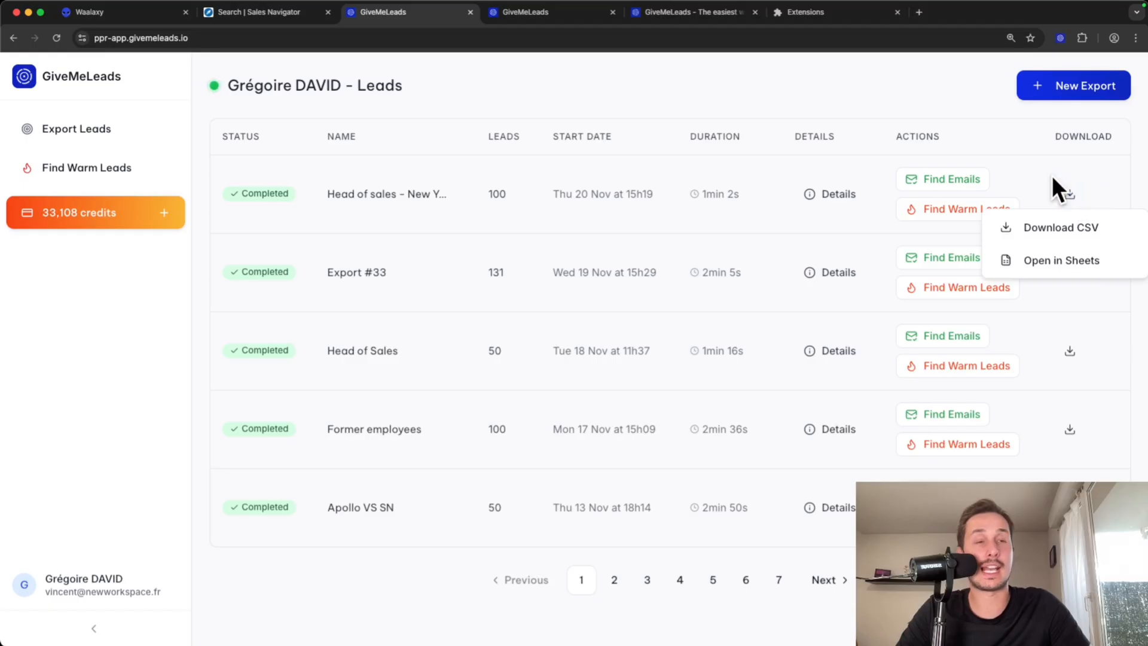
left_click(1061, 227)
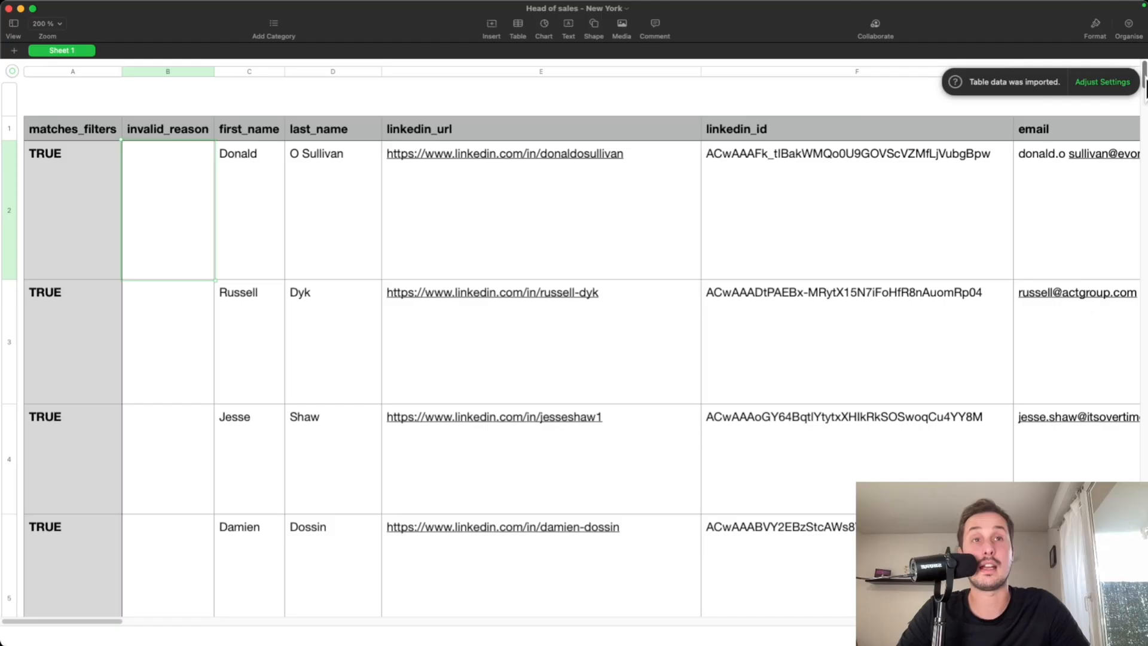
Examine the downloaded spreadsheet's lead rows and its columns, from names and LinkedIn URLs through emails, job titles and profile details.
scroll(574, 335, "down", 10)
scroll(574, 335, "down", 20)
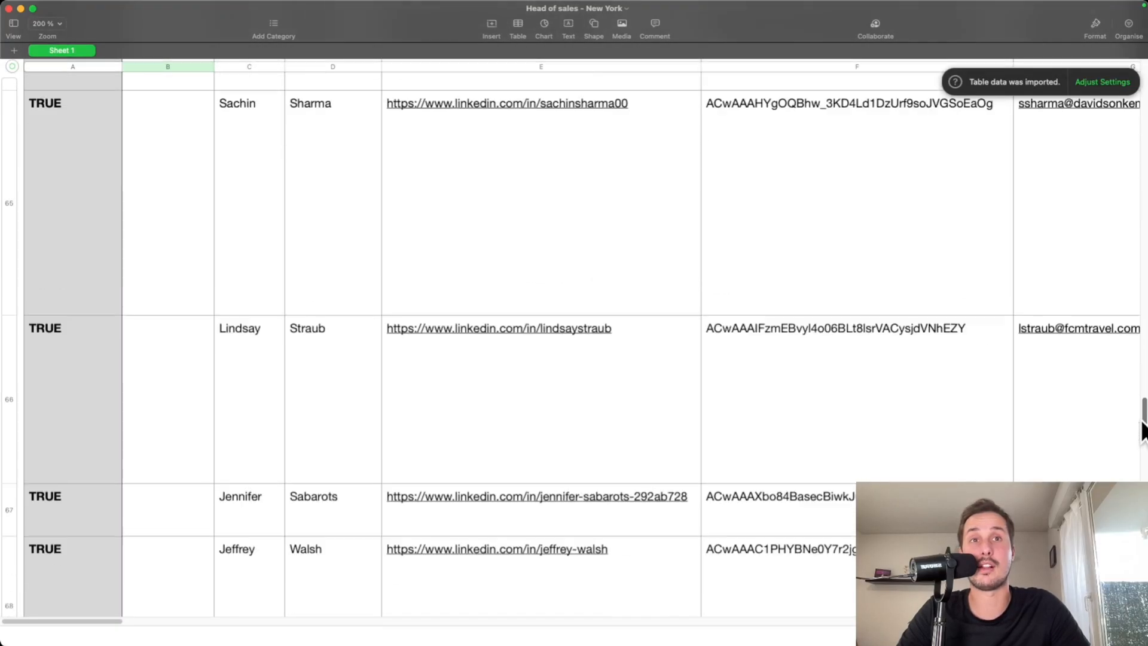
scroll(574, 335, "down", 5)
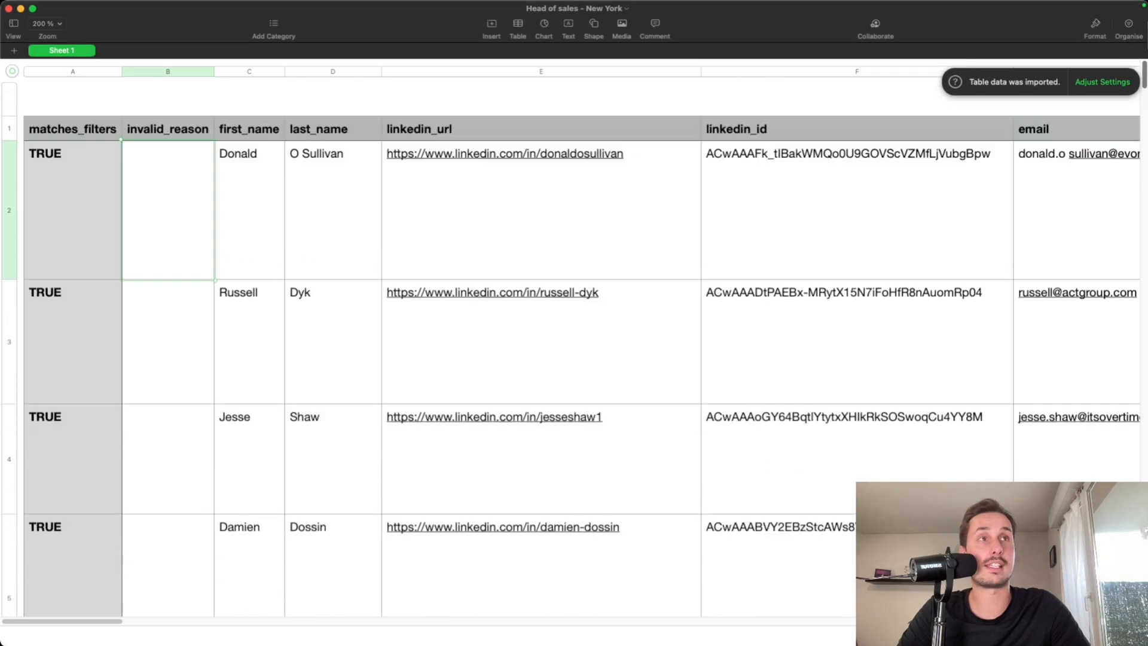
scroll(208, 131, "right", 3)
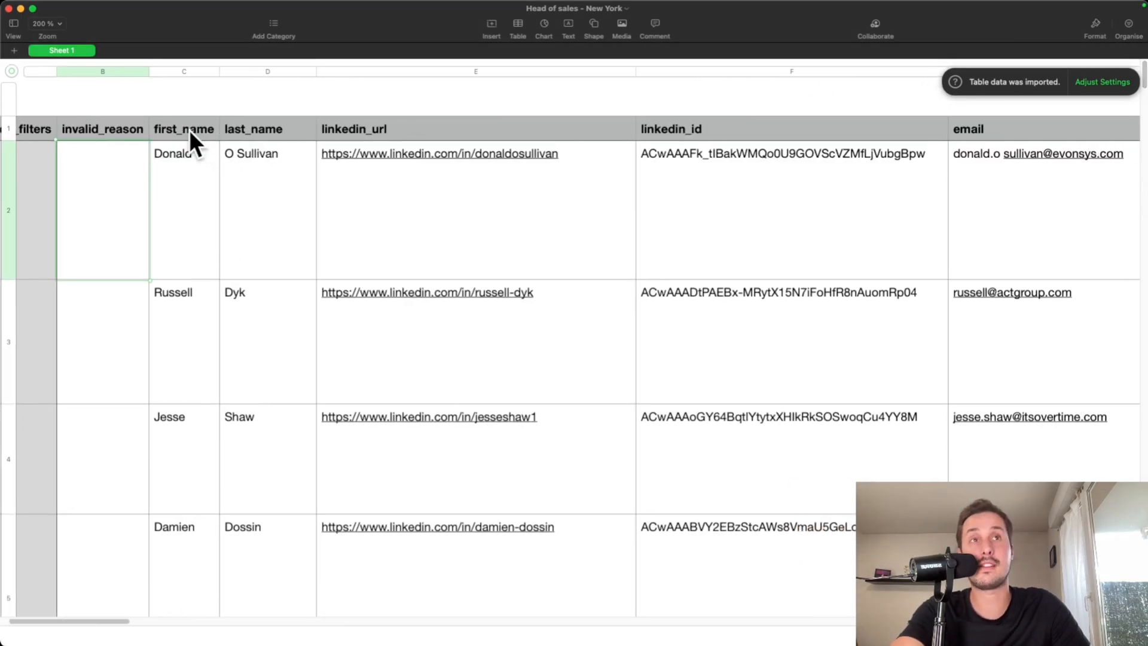
left_click(189, 131)
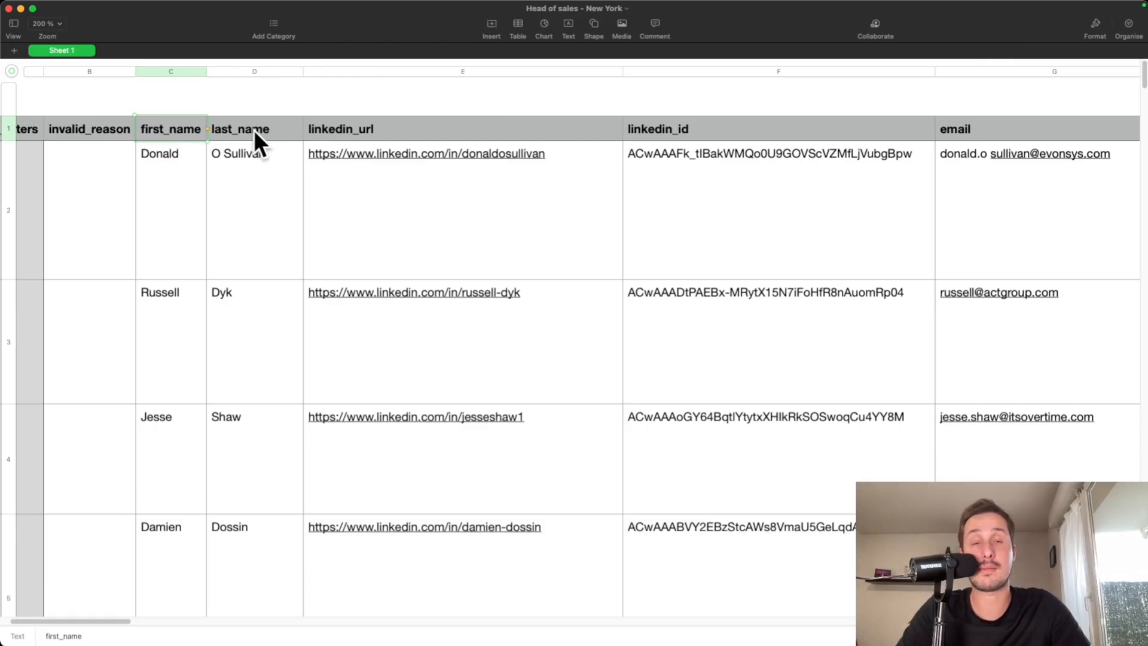
scroll(254, 131, "right", 15)
scroll(370, 125, "right", 9)
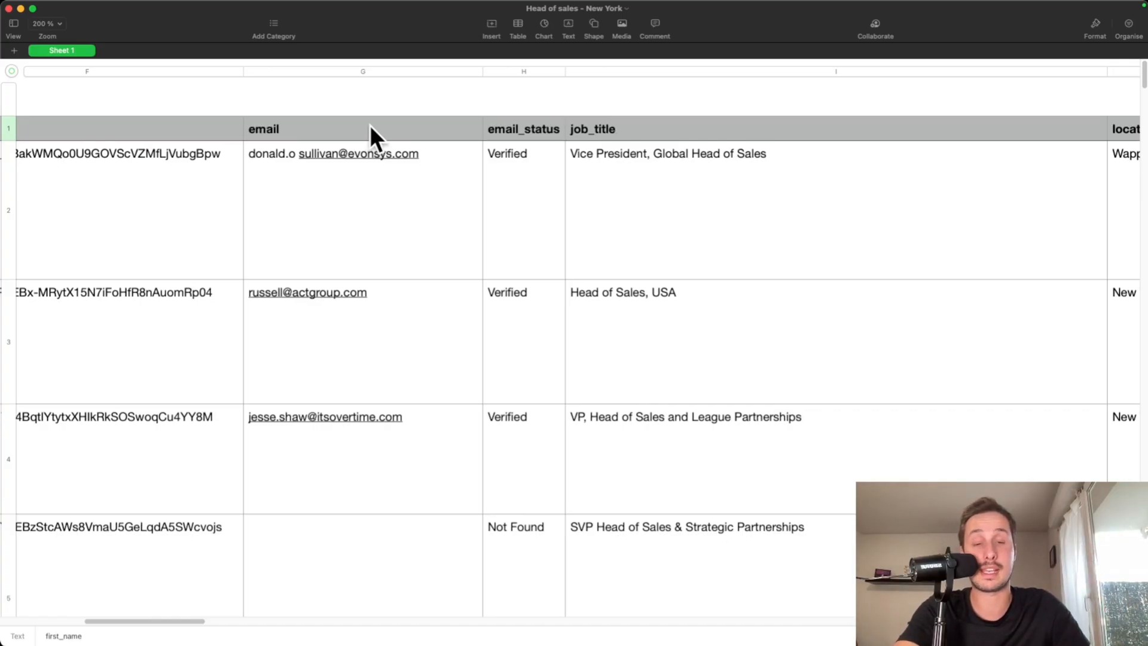
scroll(370, 125, "right", 14)
scroll(352, 127, "right", 20)
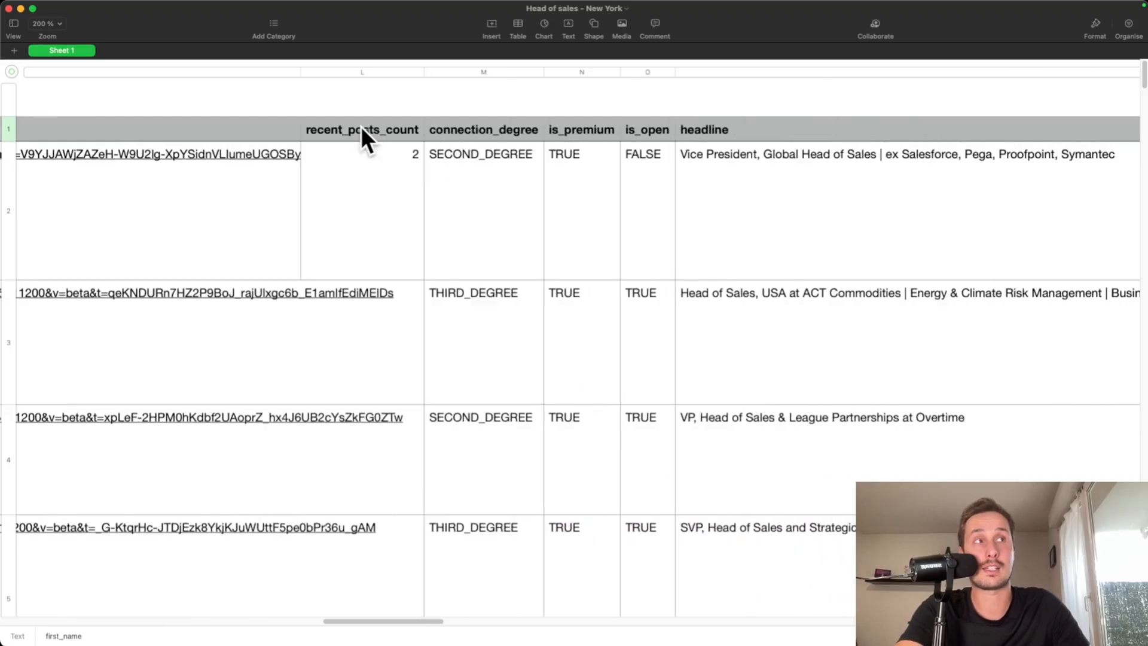
scroll(361, 128, "right", 20)
scroll(361, 128, "right", 14)
scroll(327, 128, "right", 5)
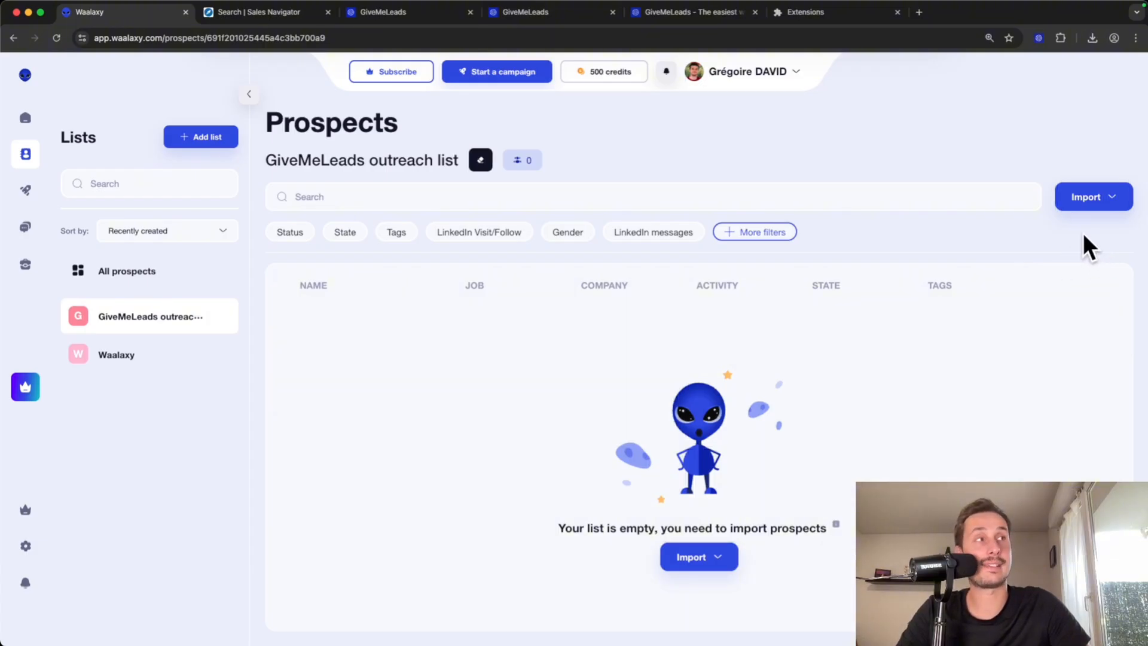
Import the file "Head of sales - New York.csv" into the Waalaxy prospect list "GiveMeLeads outreach list".
left_click(1114, 201)
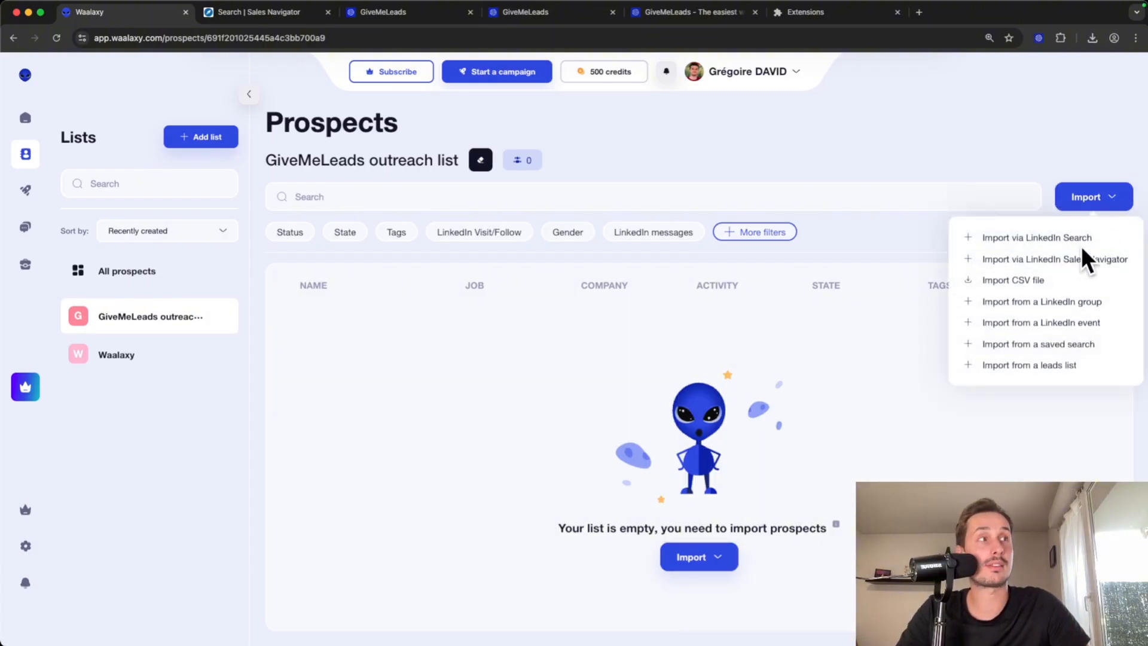
left_click(1052, 278)
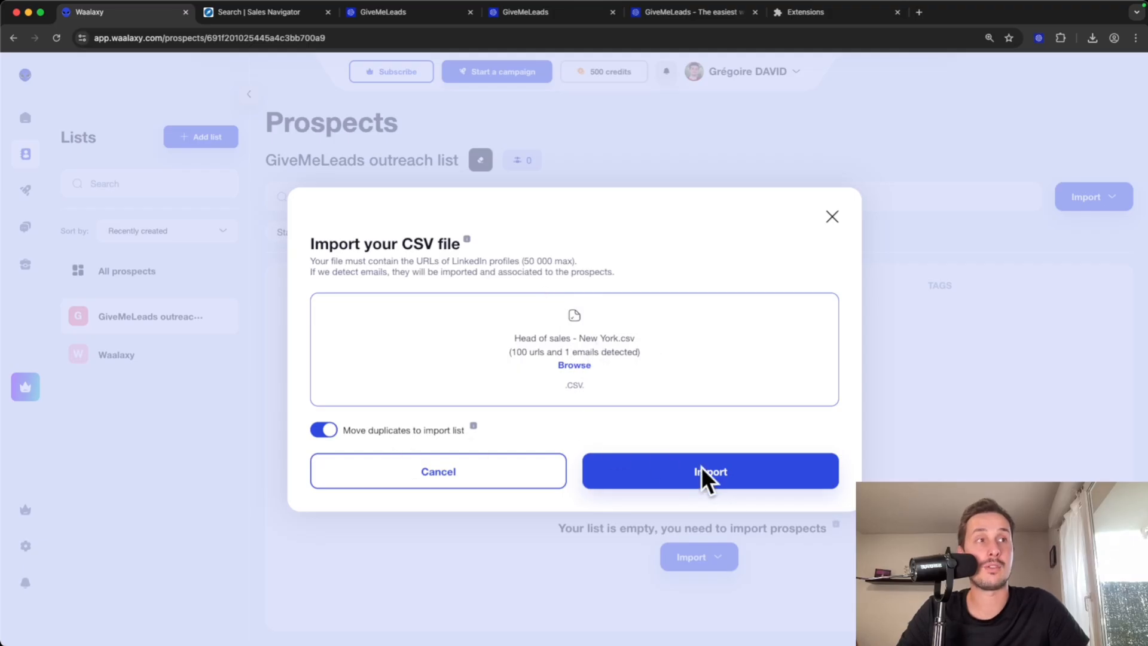
left_click(719, 479)
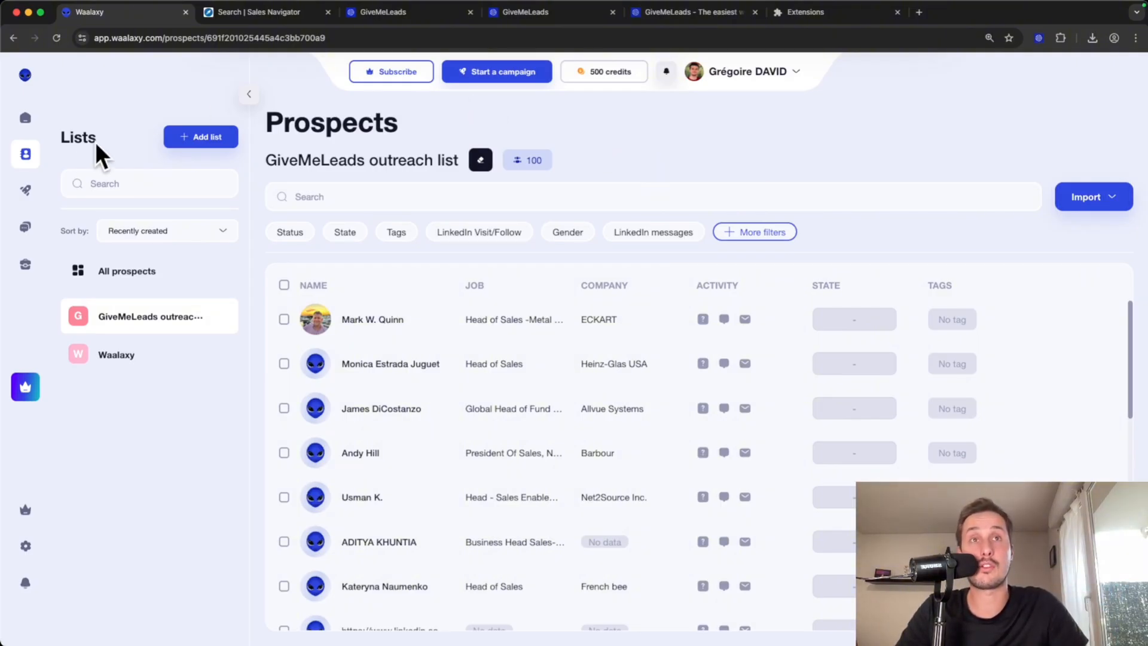
Edit the GiveMeLeads outreach campaign draft and add all prospects from the "GiveMeLeads outreach list".
mouse_move(24, 189)
left_click(71, 185)
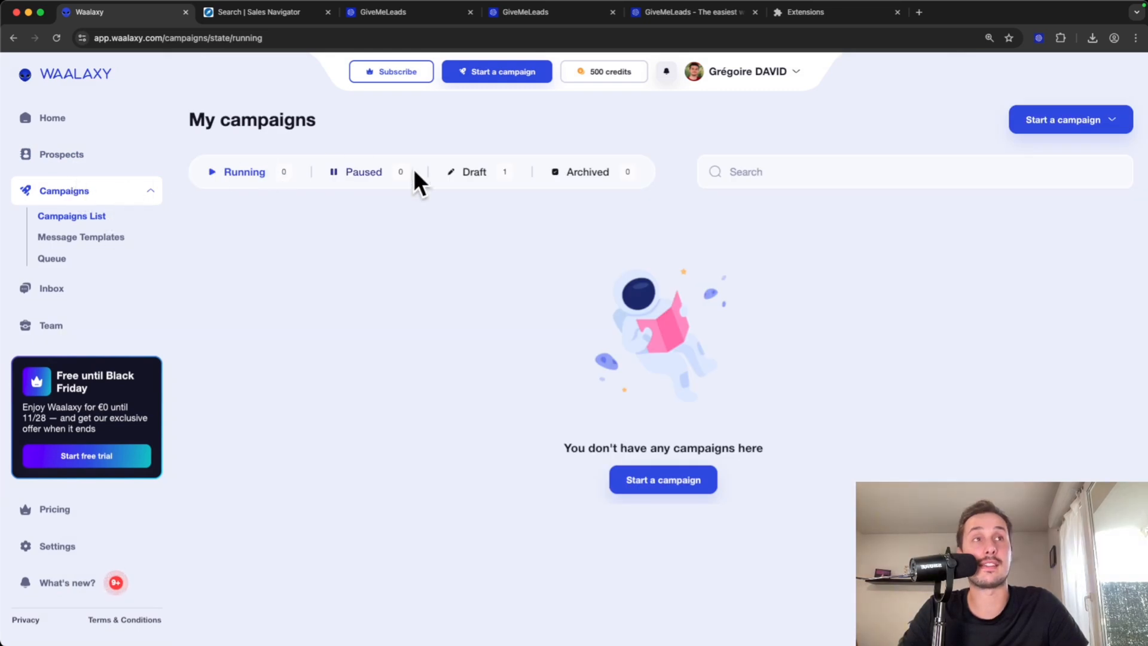
left_click(484, 173)
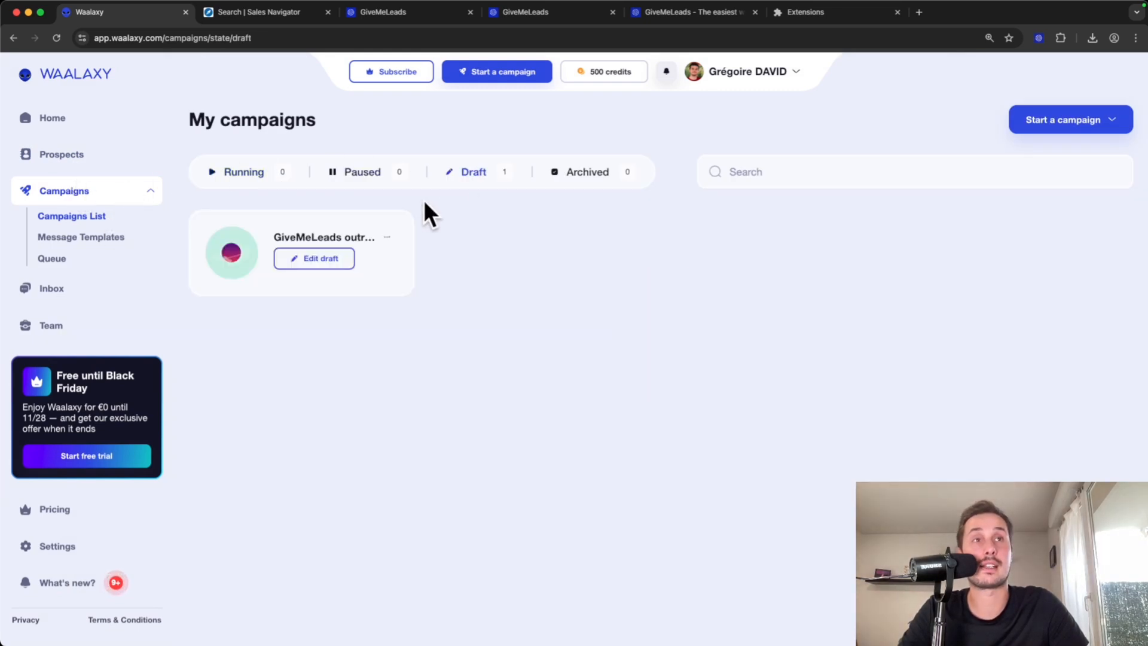
left_click(328, 258)
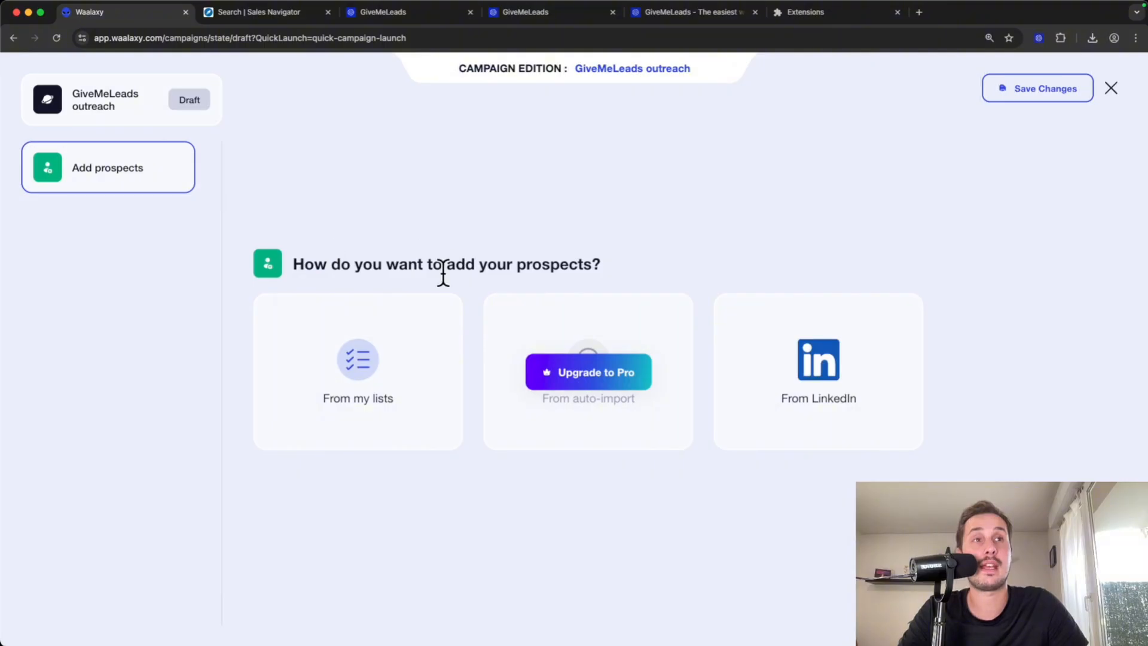
left_click(352, 358)
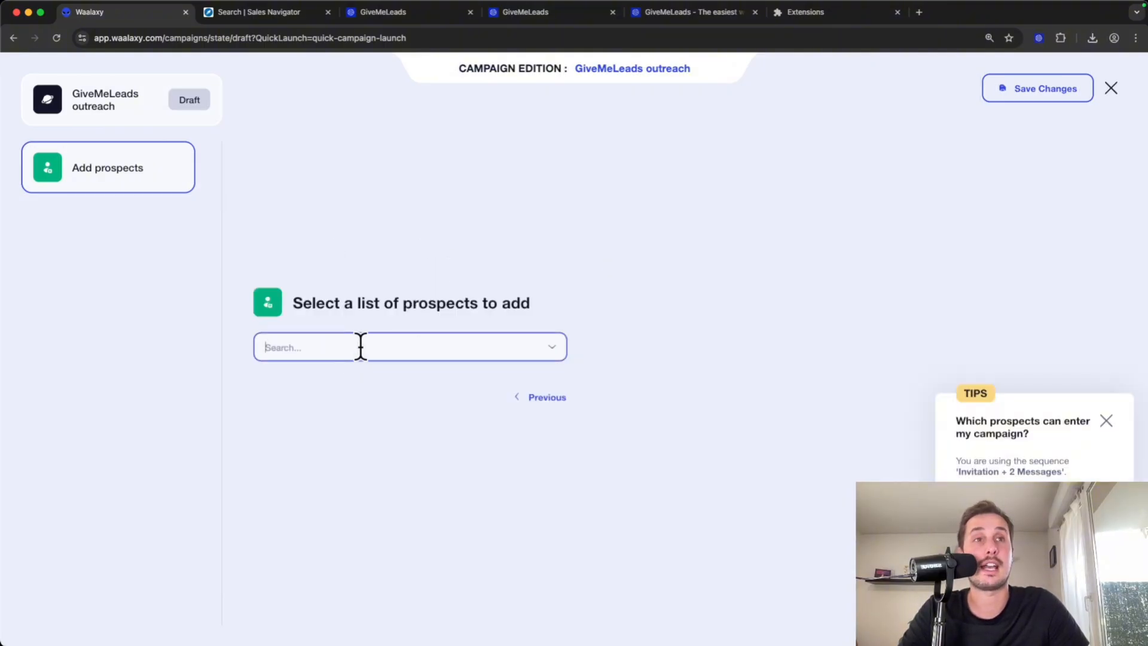
left_click(359, 347)
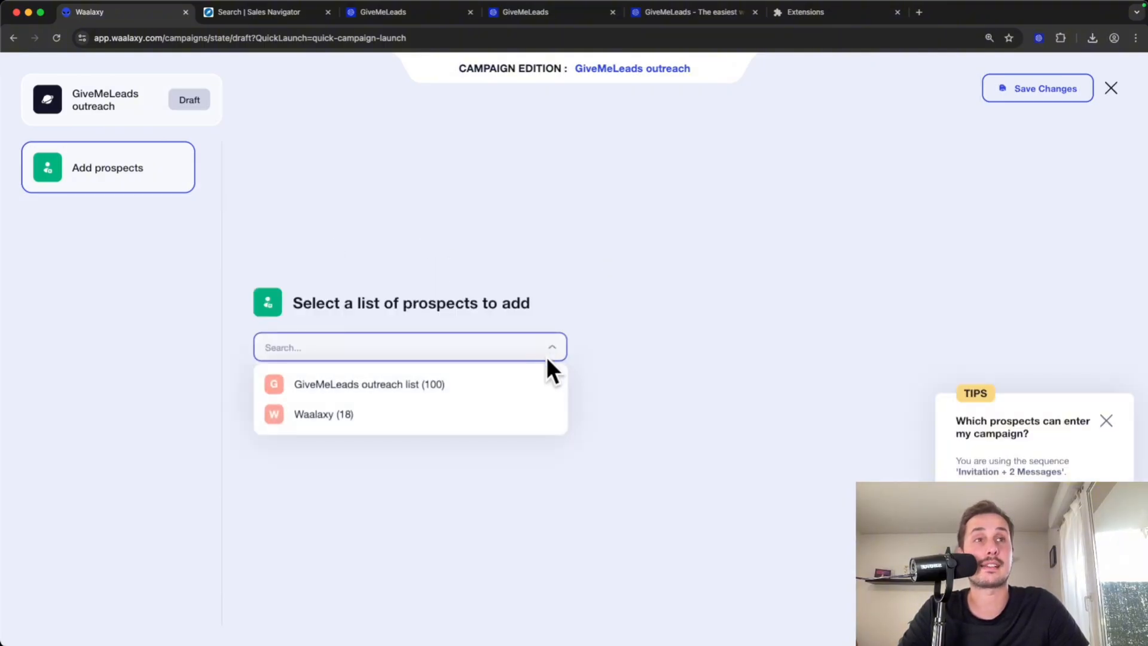
left_click(320, 384)
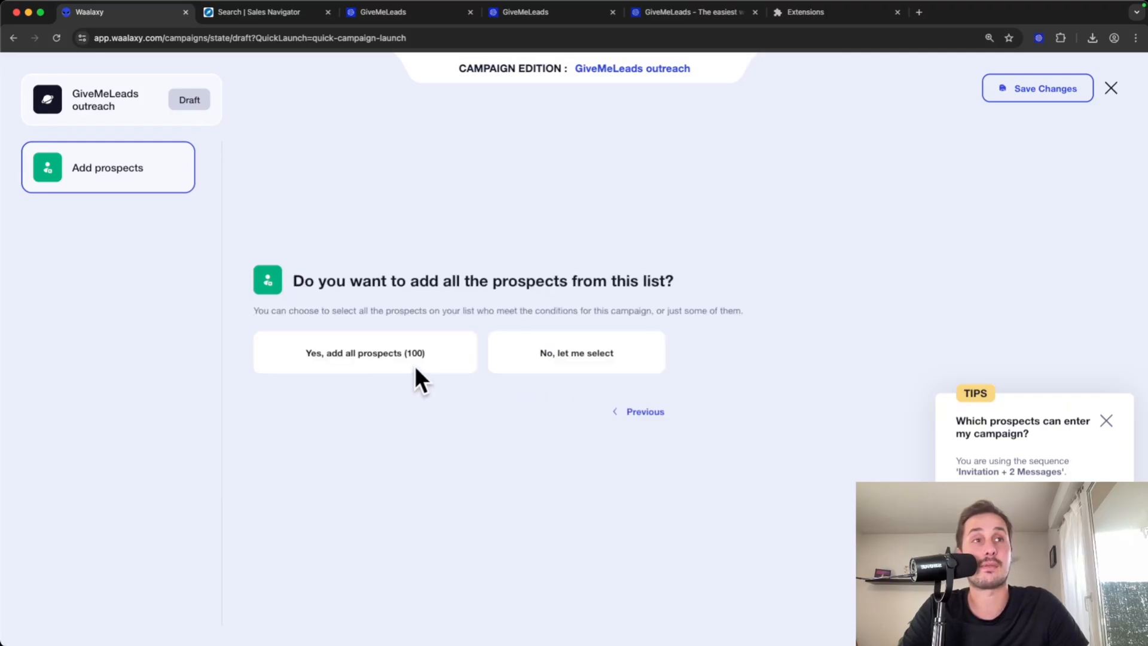
left_click_drag(294, 281, 675, 282)
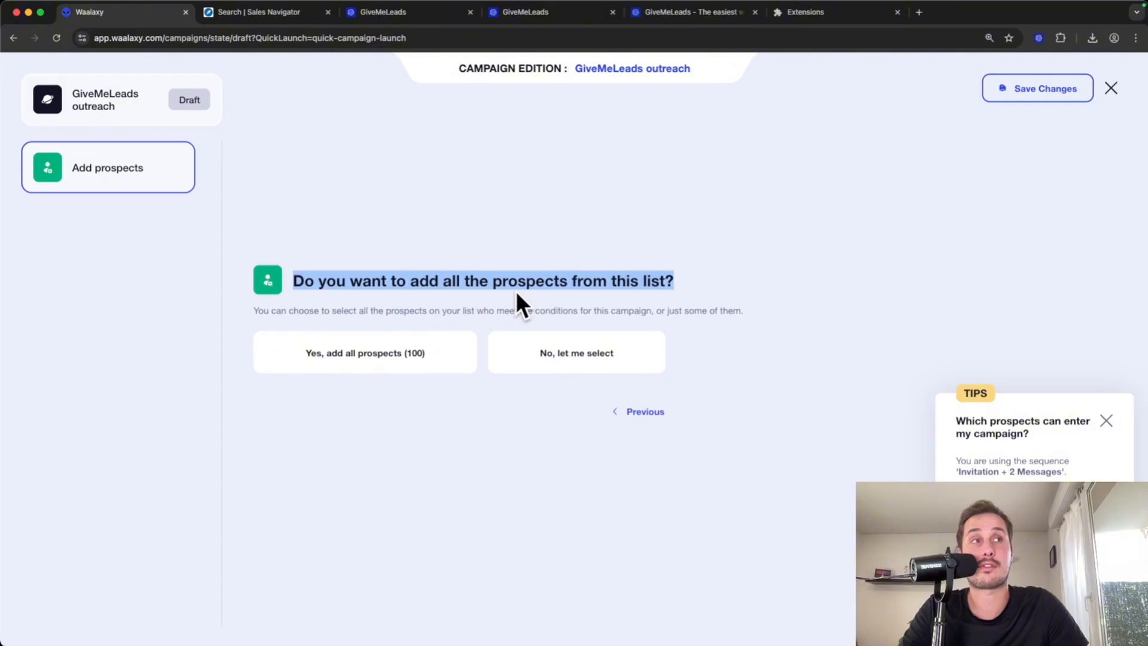
left_click(357, 354)
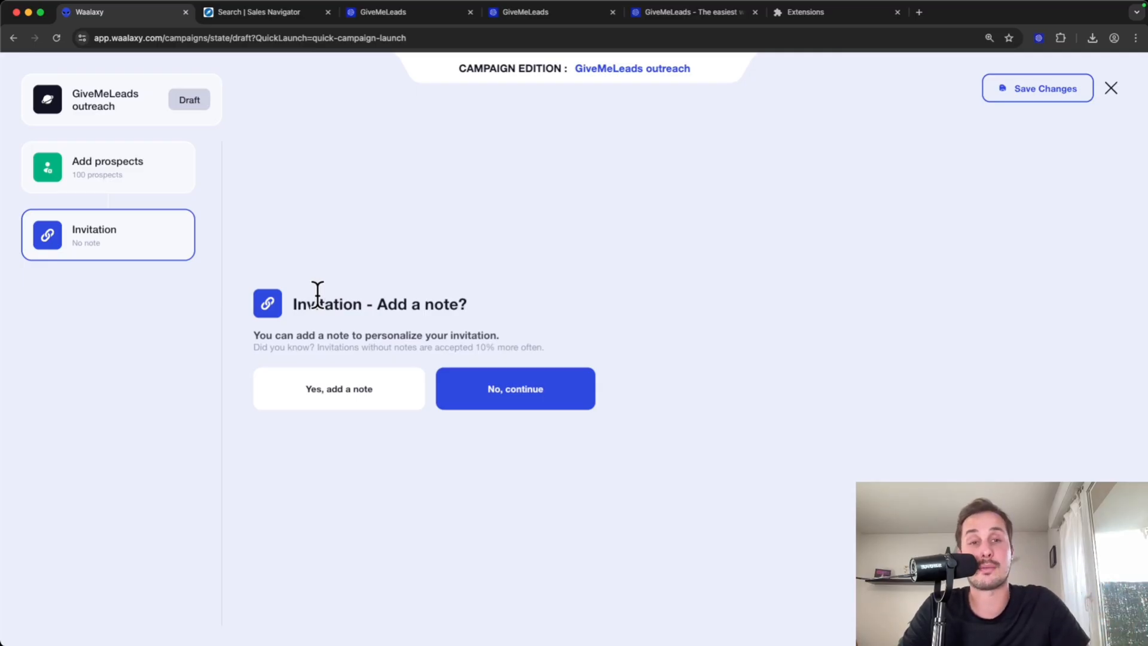
Continue without an invitation note and set the delay after the accepted invitation to 2 days.
left_click(539, 389)
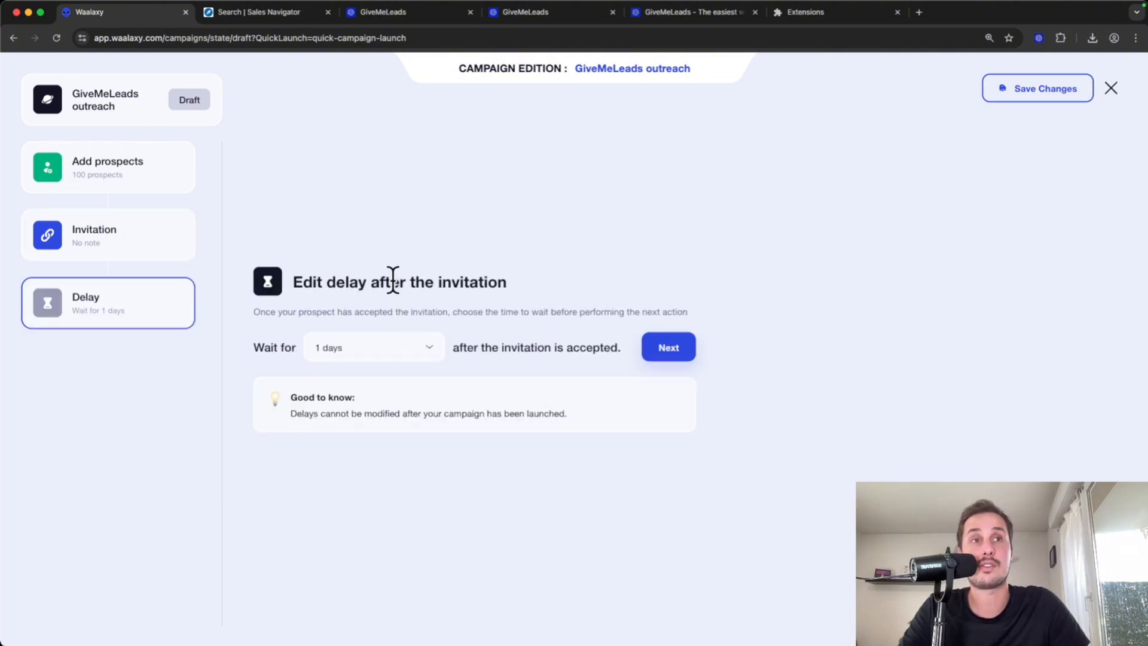
left_click(431, 352)
left_click(344, 419)
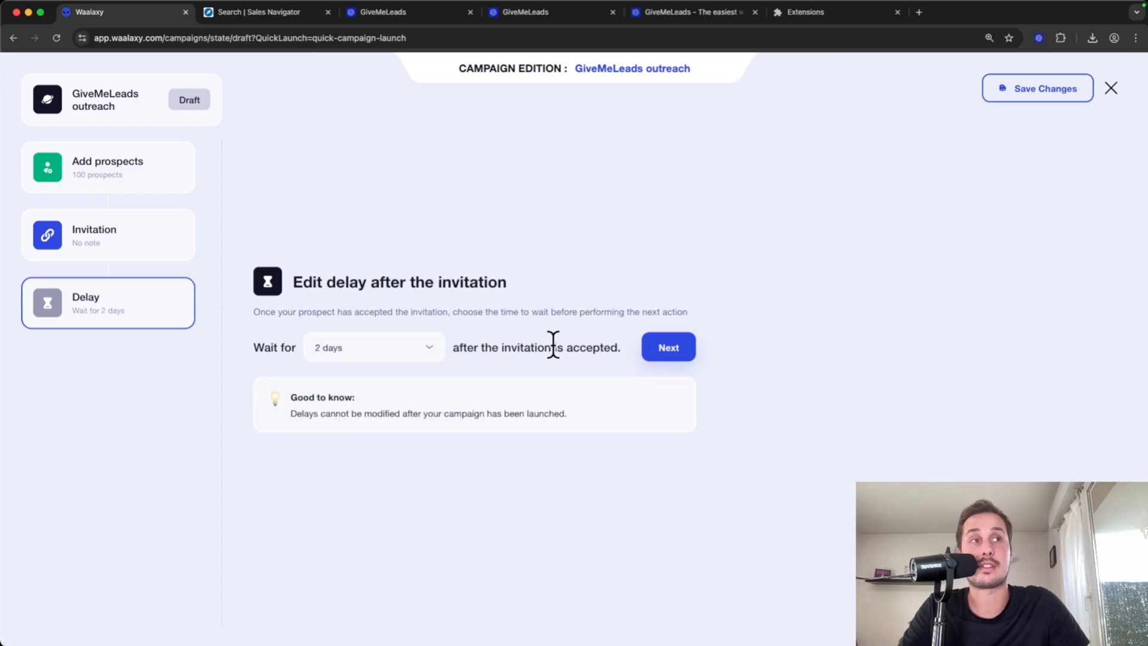
left_click(680, 350)
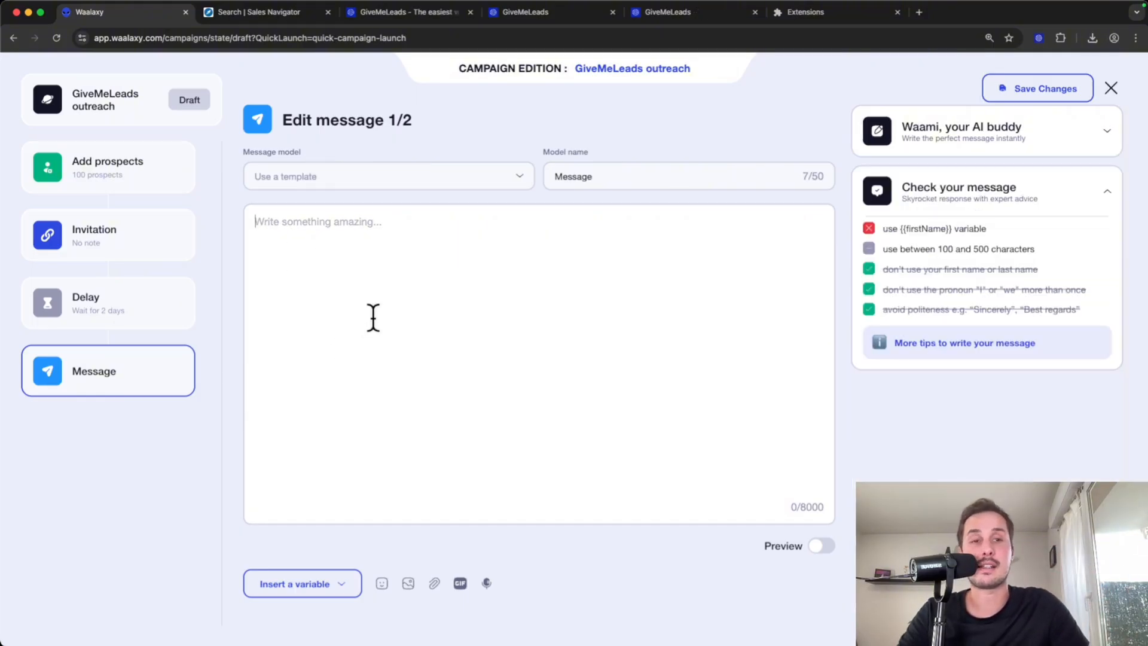
Begin the first campaign message with the greeting "Hi {{firstName}}," using the first-name variable.
left_click(389, 13)
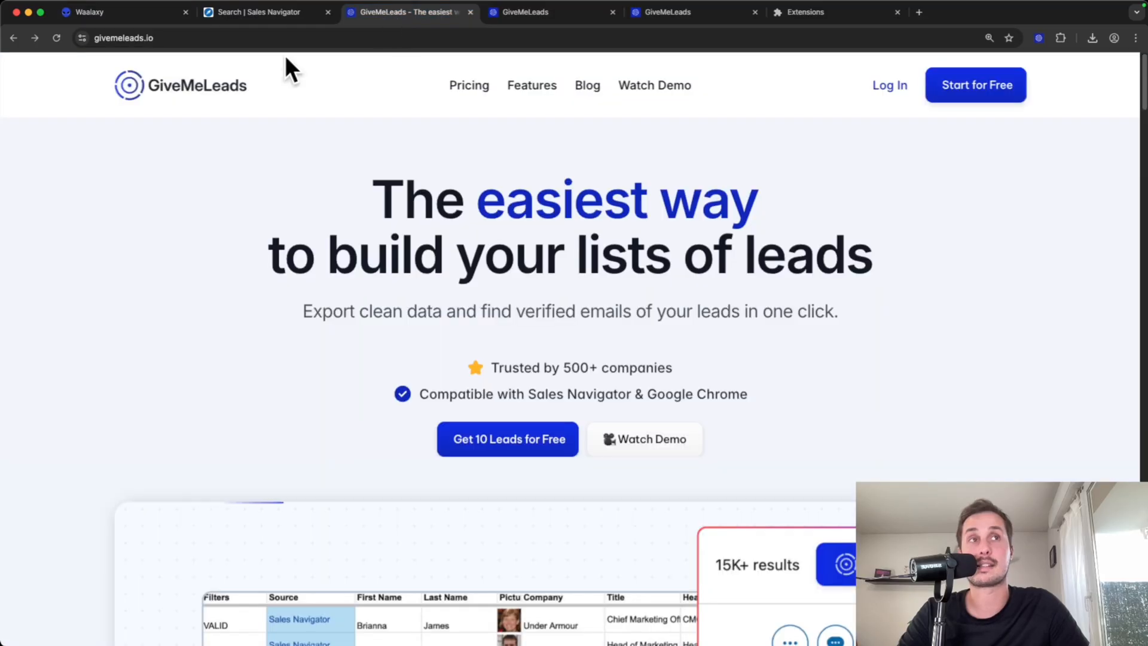
left_click(98, 14)
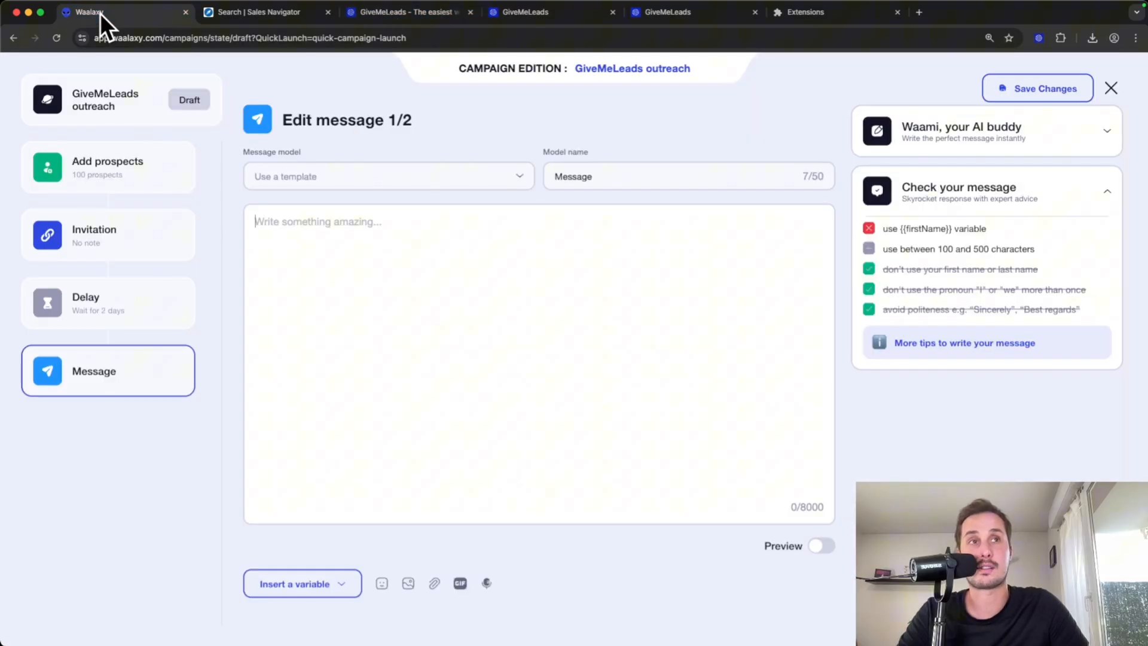
left_click(332, 288)
type("Hi")
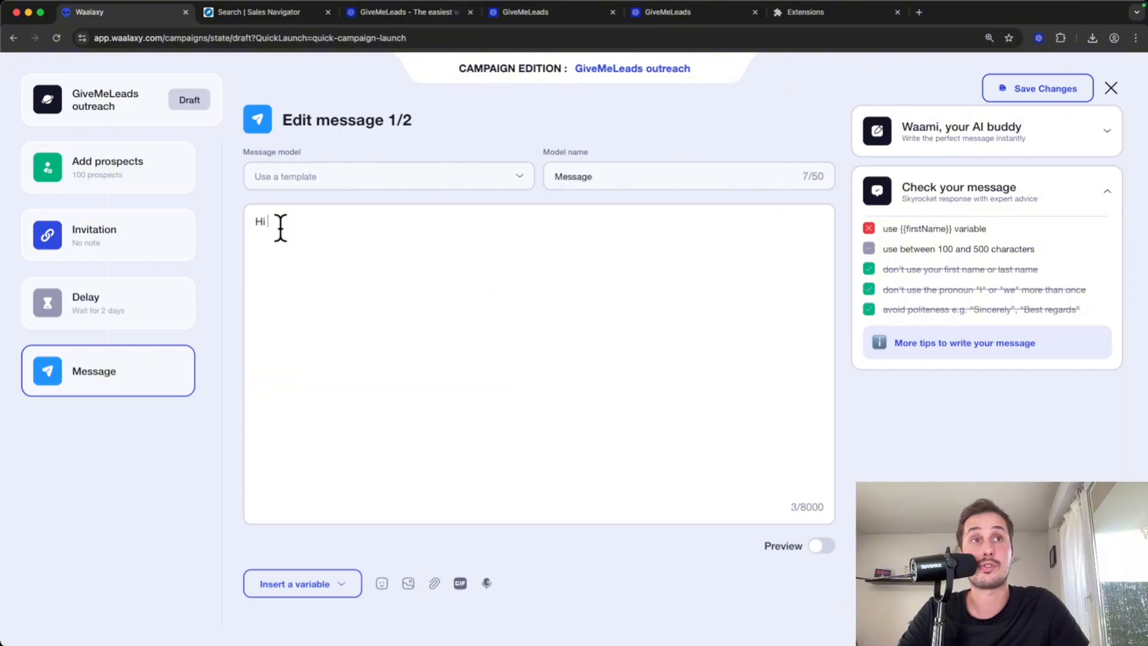
left_click(344, 584)
left_click(293, 489)
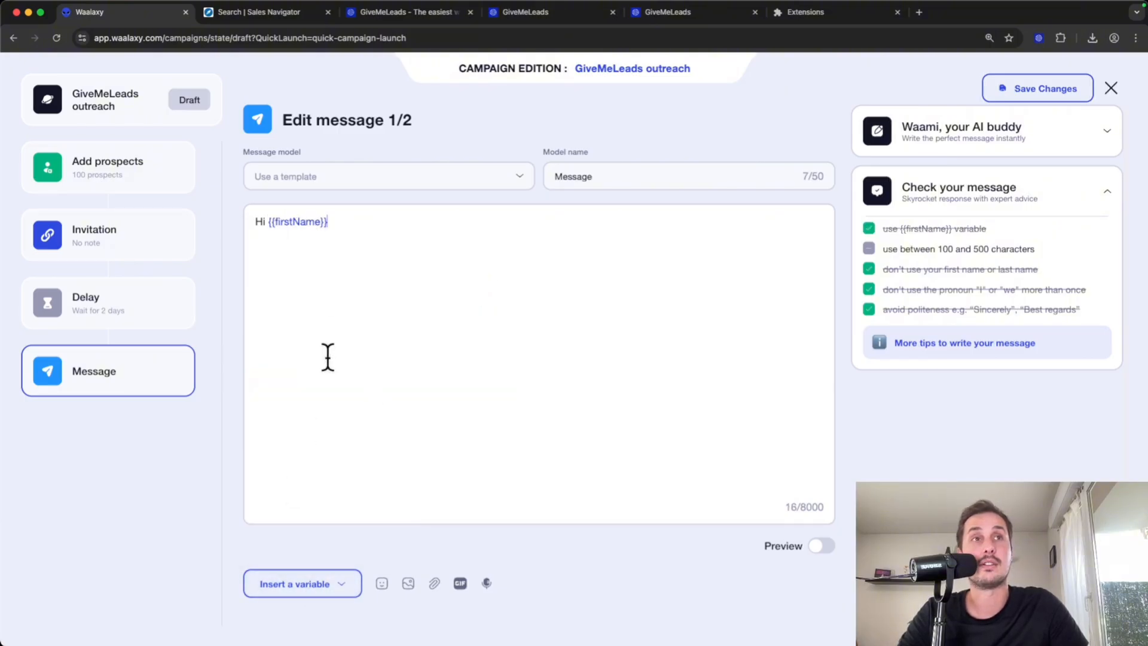
type(",")
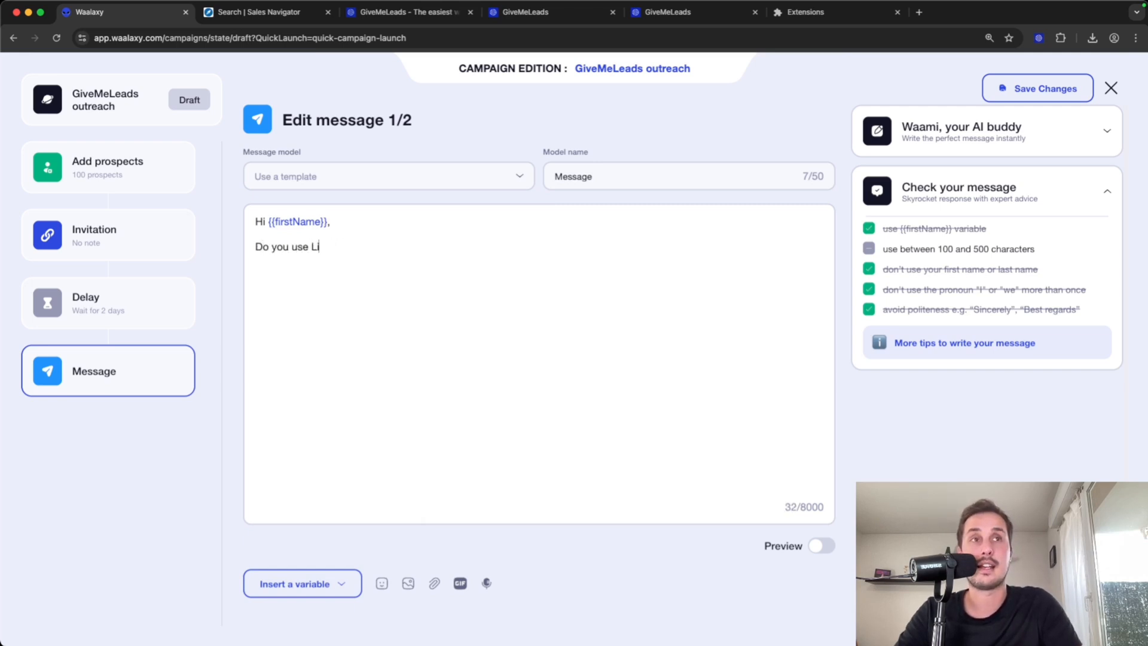
Write the question "Do you use LinkedIn Sales Navigator to build your list of leads?" below the greeting.
type("les Navigator to build you")
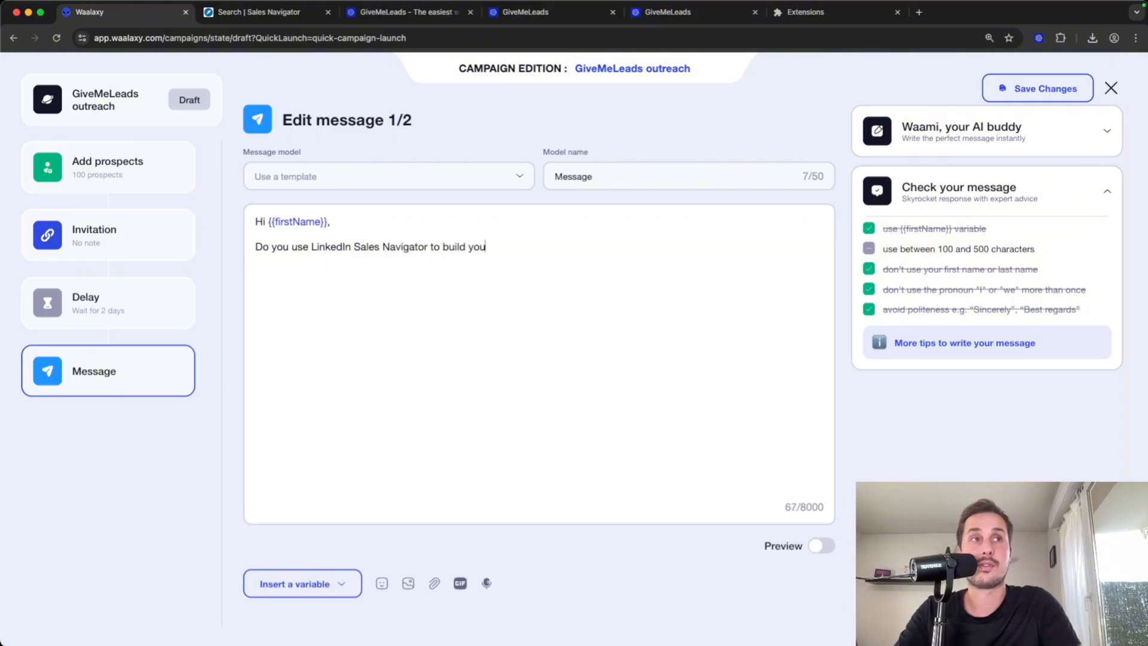
type("r list of leads?")
key("Return")
key("Return")
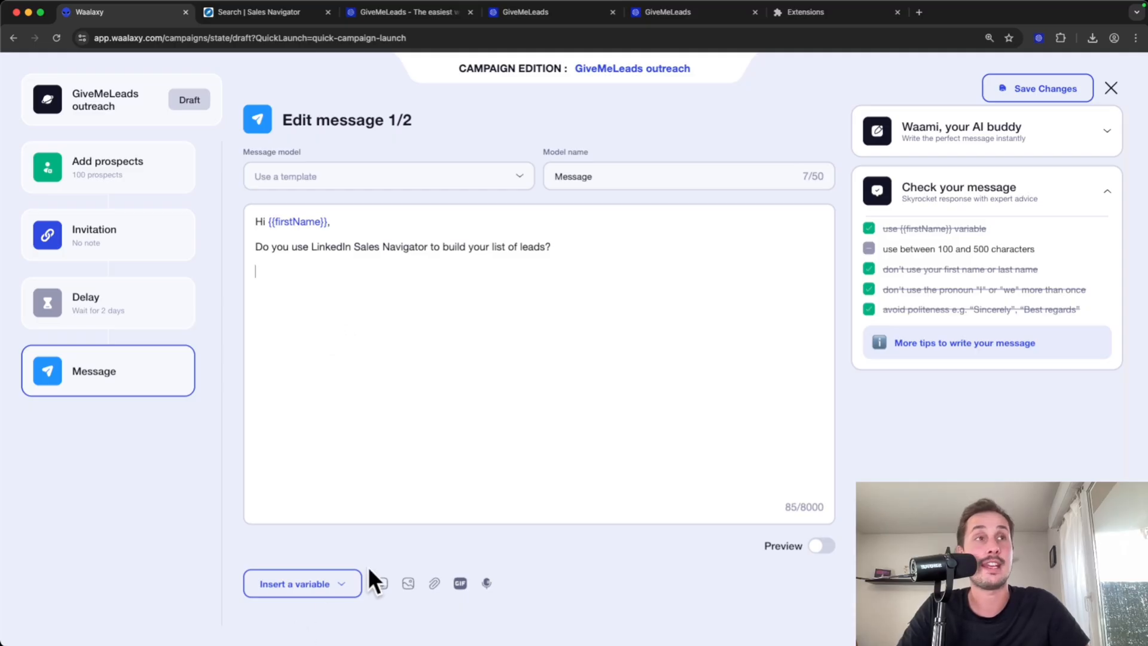
left_click_drag(592, 275, 253, 278)
left_click(435, 281)
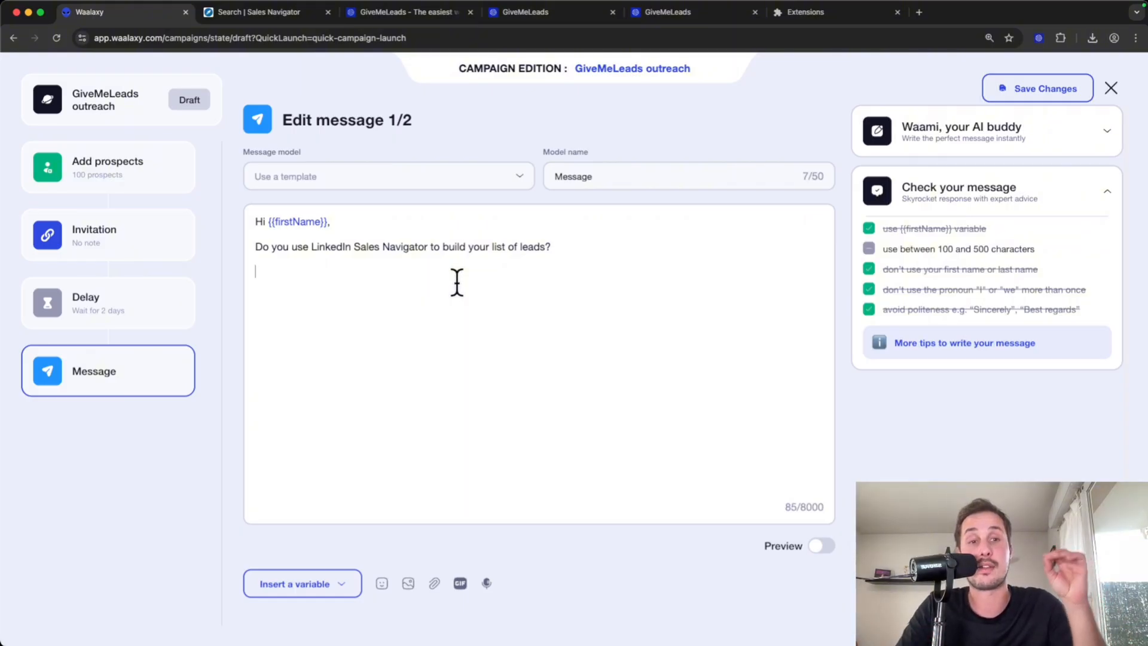
left_click_drag(553, 247, 251, 243)
left_click(319, 285)
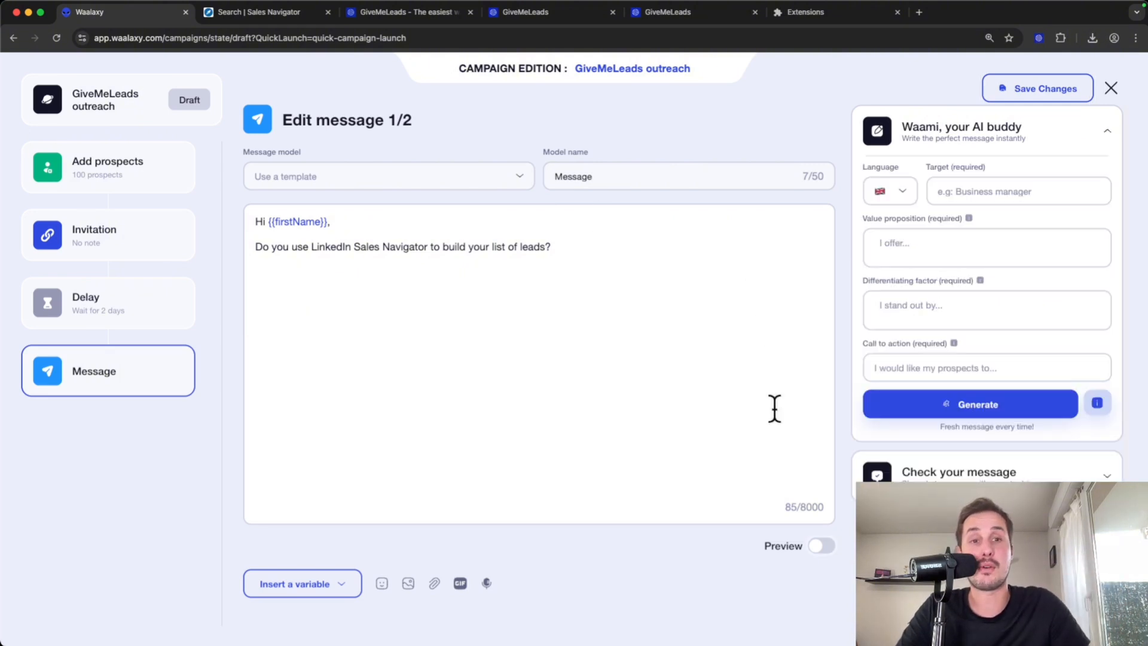
Preview the first message as the prospect will see it and confirm it.
left_click(821, 545)
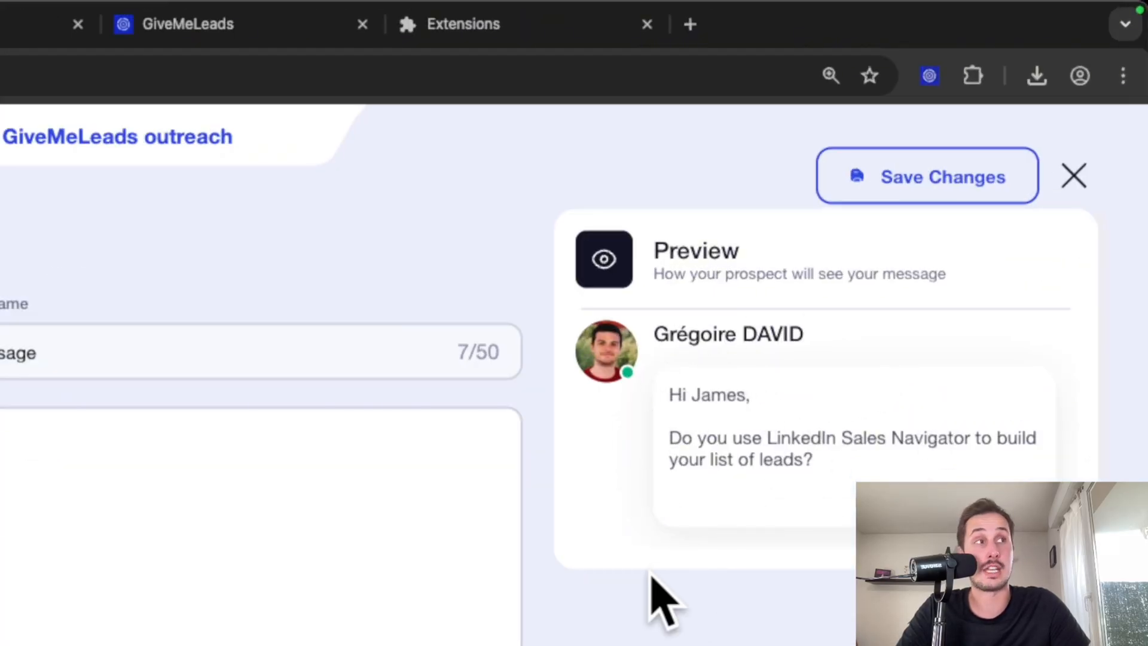
left_click_drag(839, 468, 649, 465)
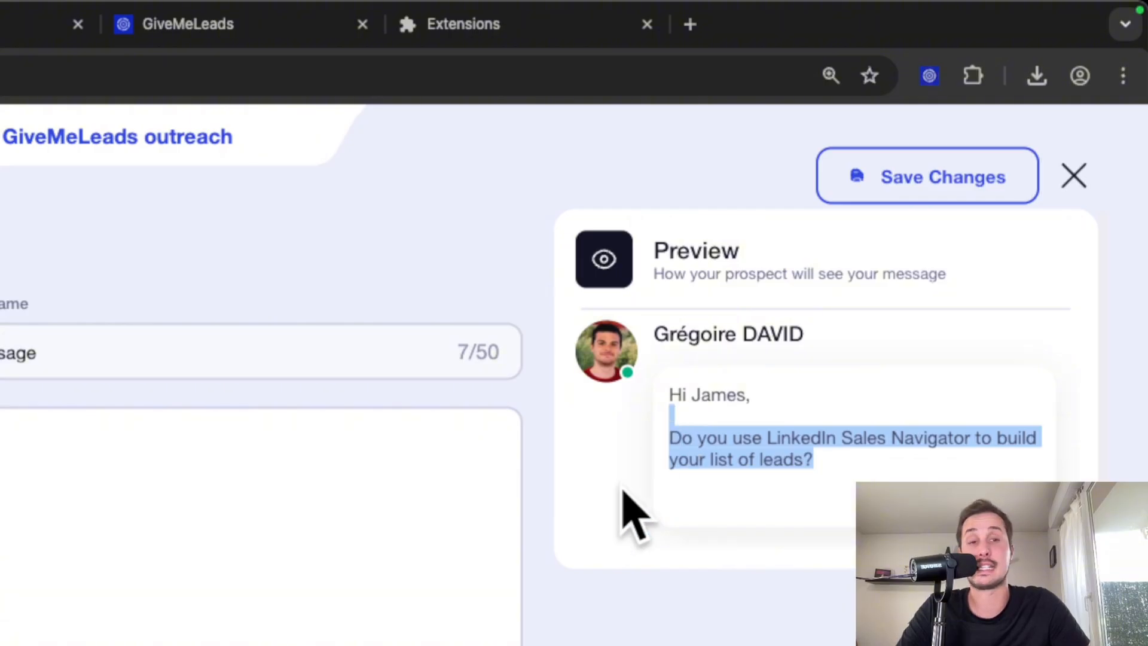
left_click(550, 577)
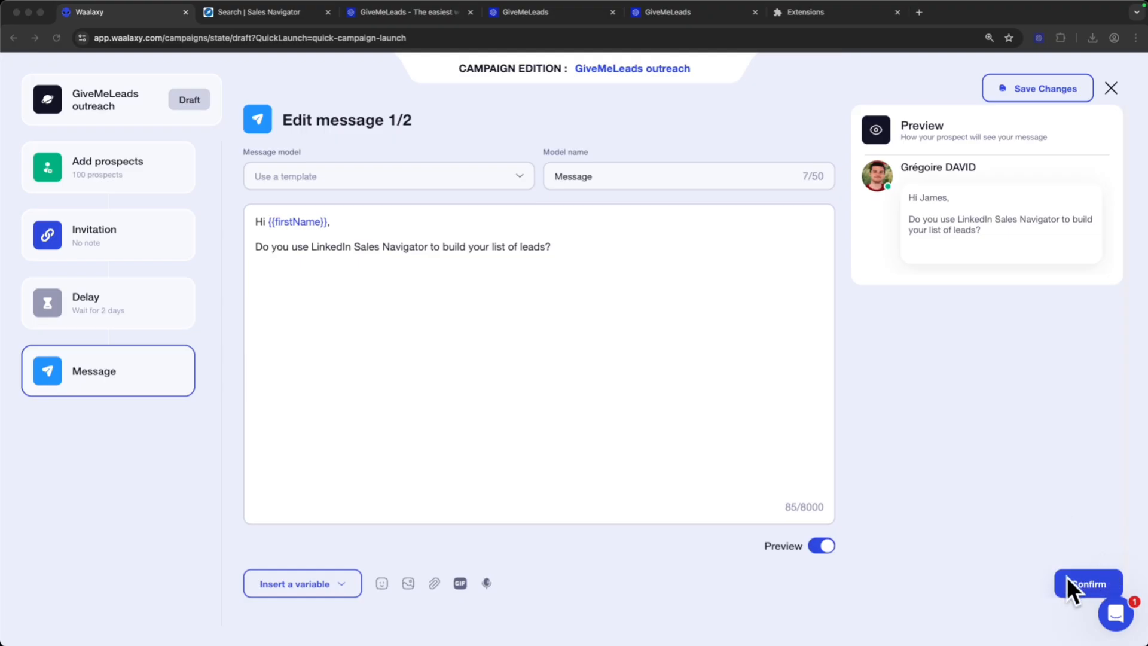
left_click(1064, 584)
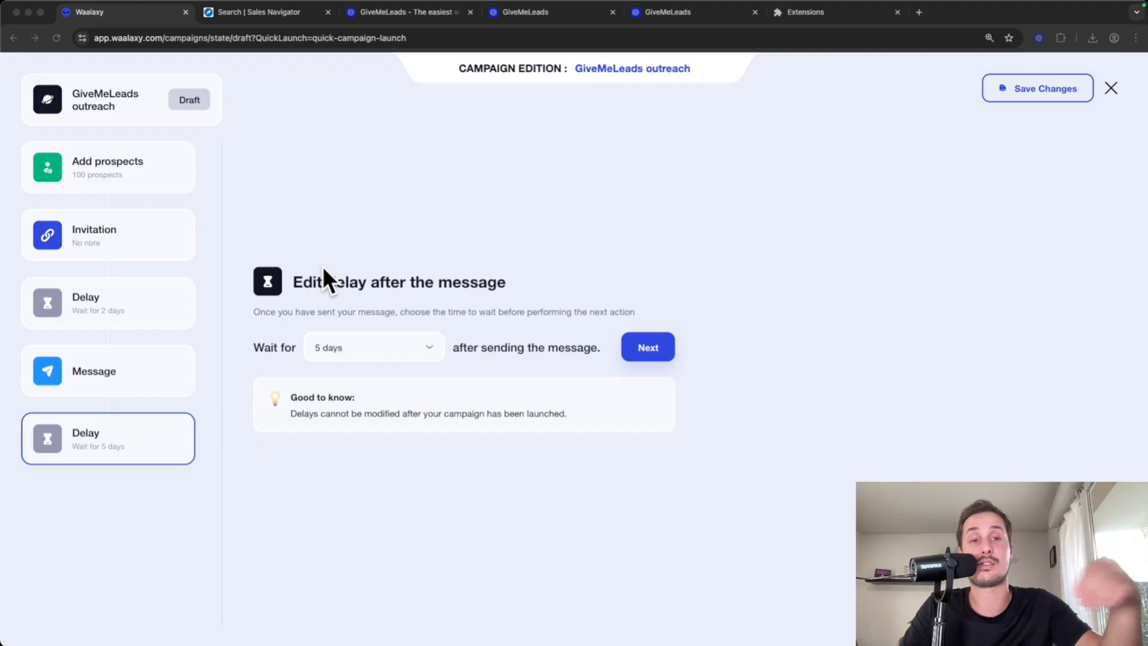
Set the delay after the first message to 3 days and continue to the second message.
left_click(357, 349)
left_click(349, 437)
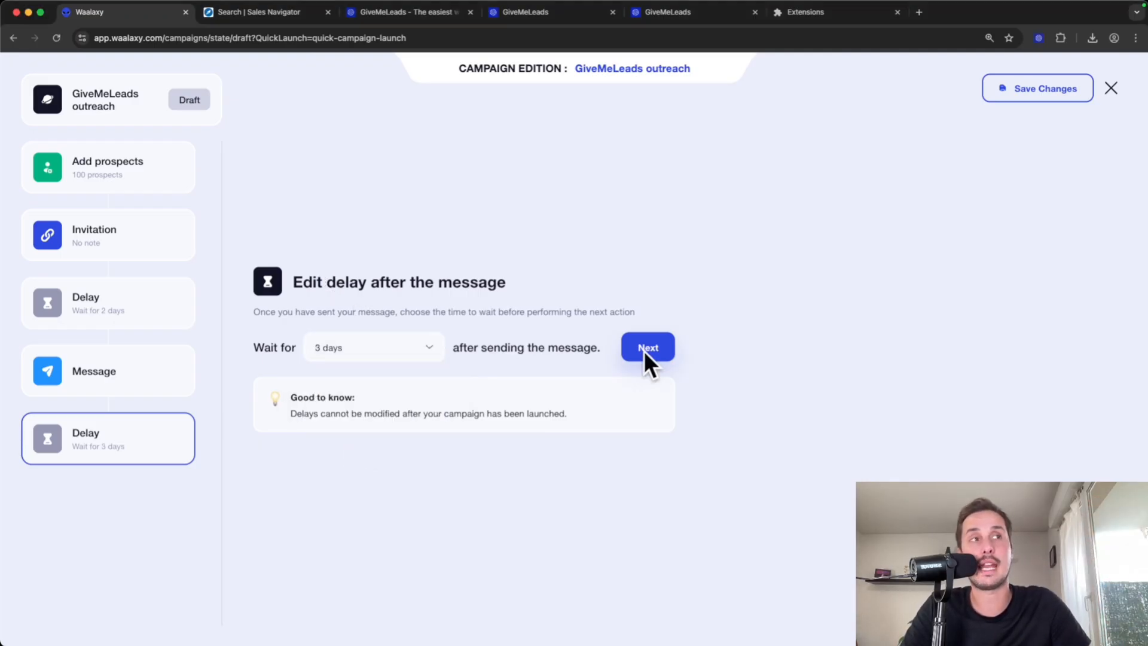
left_click(648, 347)
Write "quick follow-up" as the second campaign message and confirm it.
type("quick follow-up")
left_click_drag(329, 222, 254, 216)
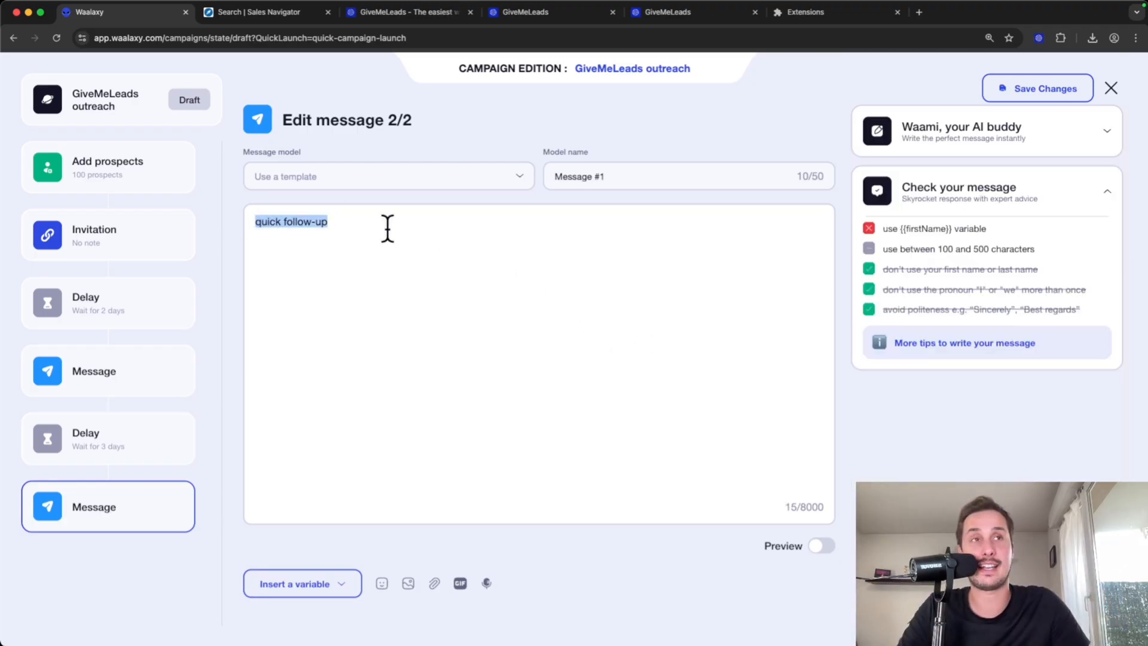
left_click_drag(375, 232, 256, 218)
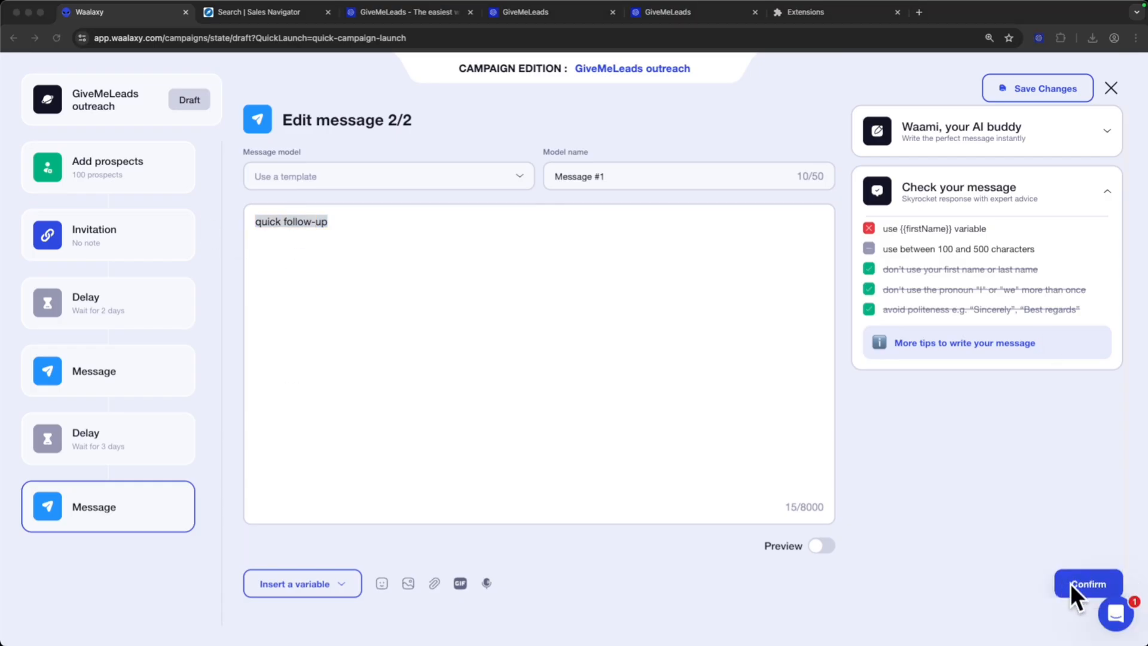
left_click(1086, 584)
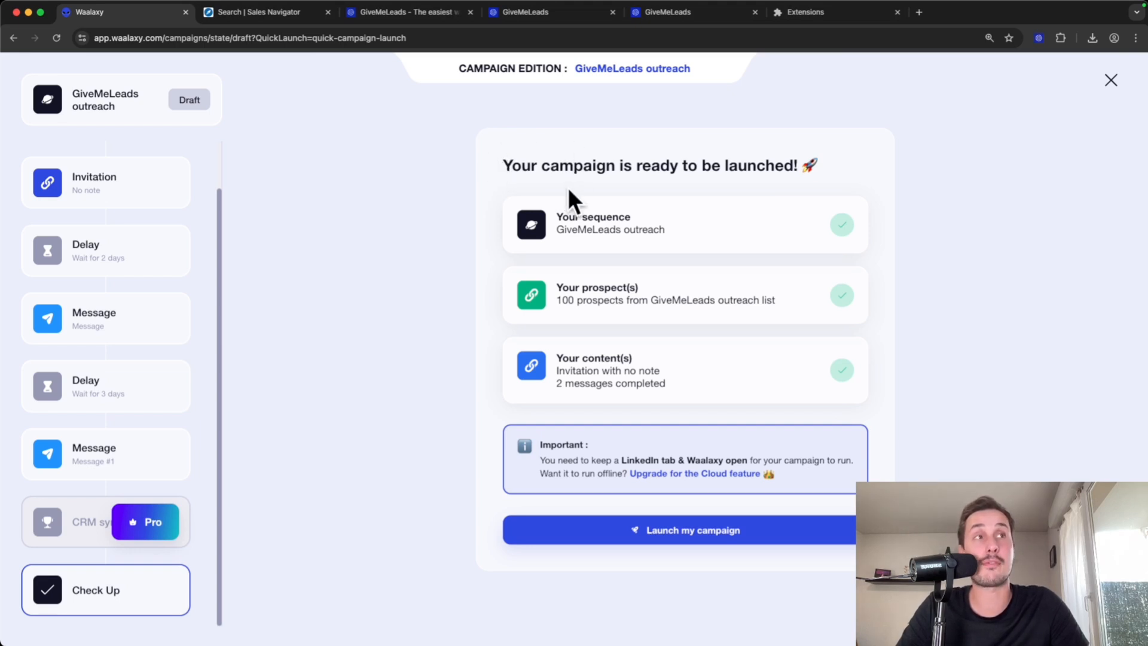
Review the campaign's sequence and prospect summary and launch the GiveMeLeads outreach campaign.
left_click_drag(566, 219, 690, 233)
left_click(690, 233)
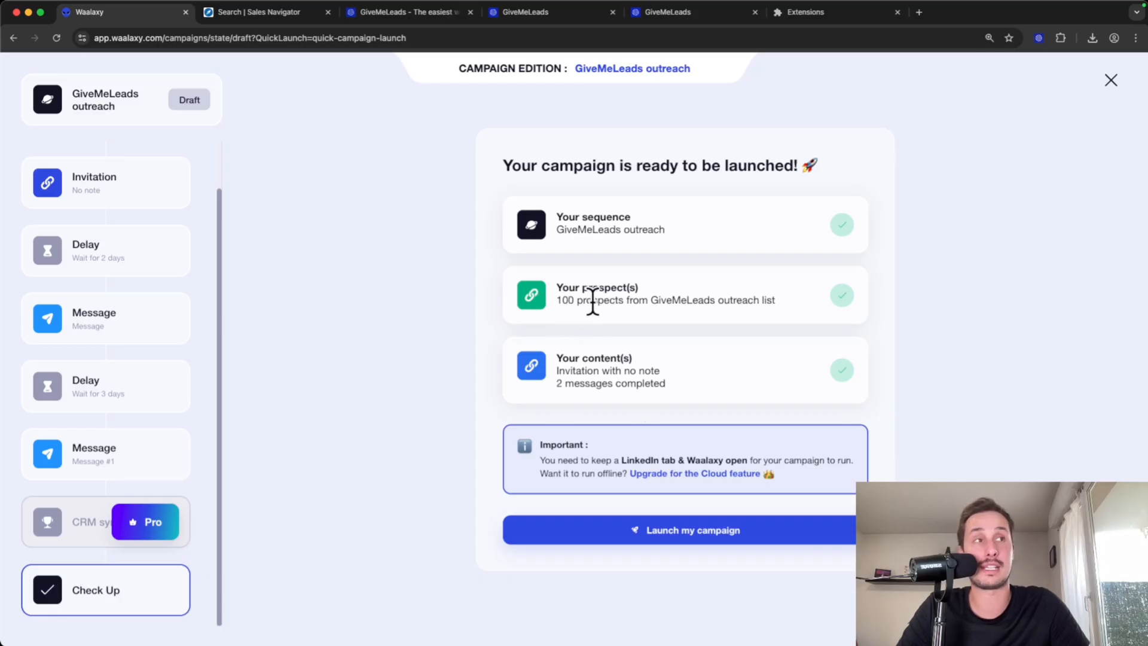
left_click_drag(648, 302, 791, 311)
left_click(786, 325)
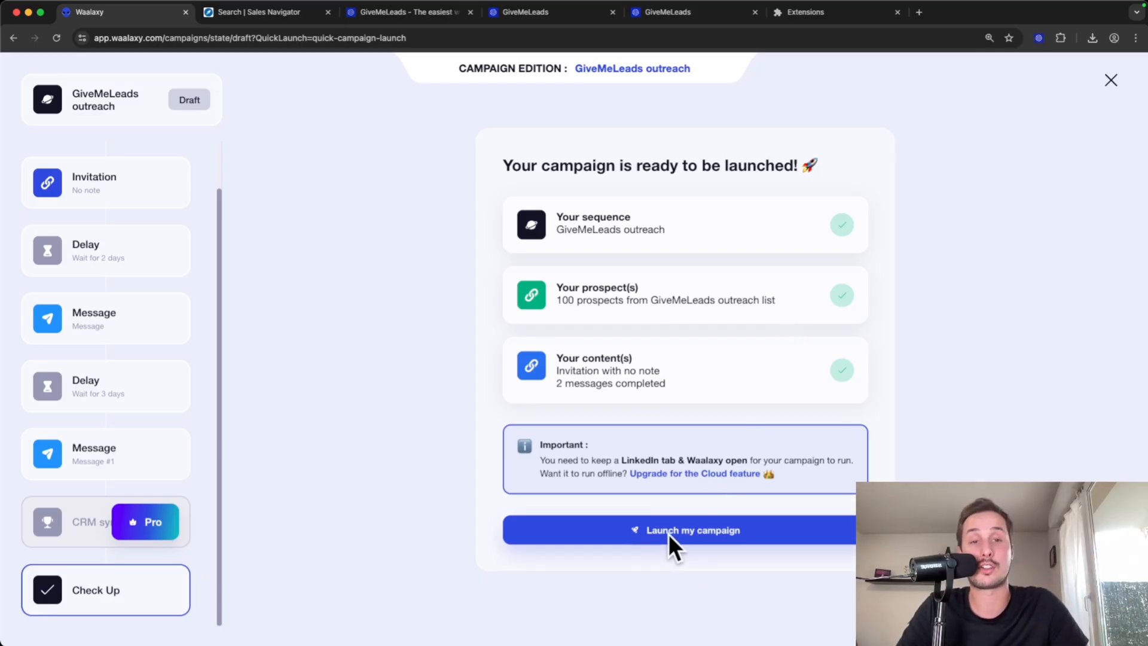
left_click(730, 533)
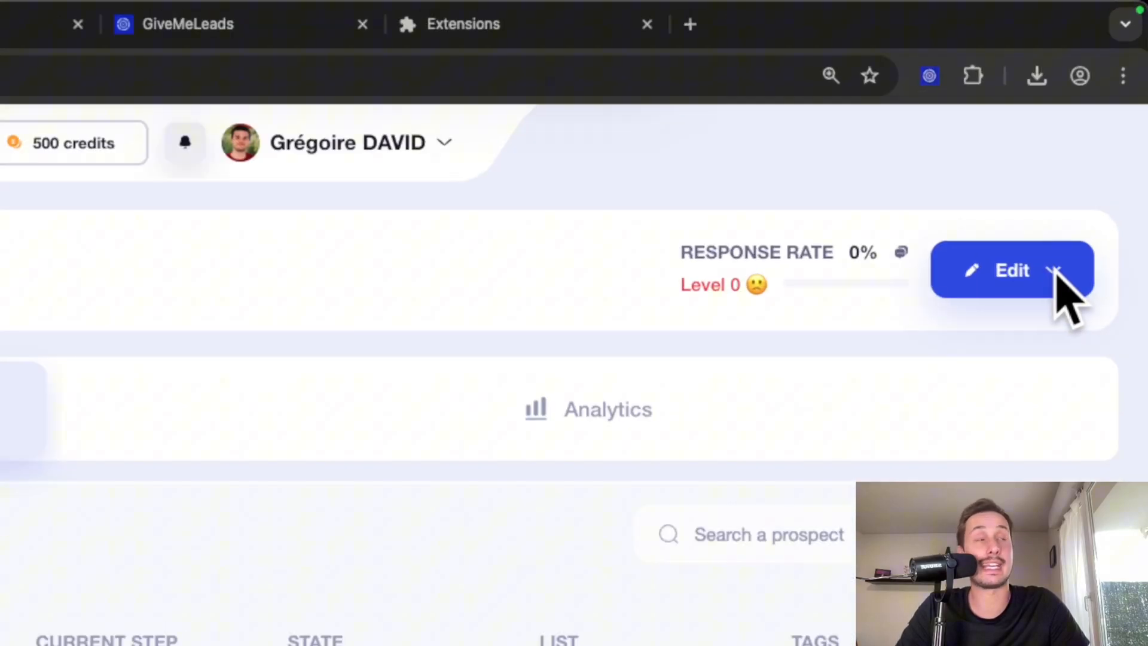
Examine the running campaign's analytics, including sent actions, accepted invitations, acceptance rate and response rate.
left_click(1055, 270)
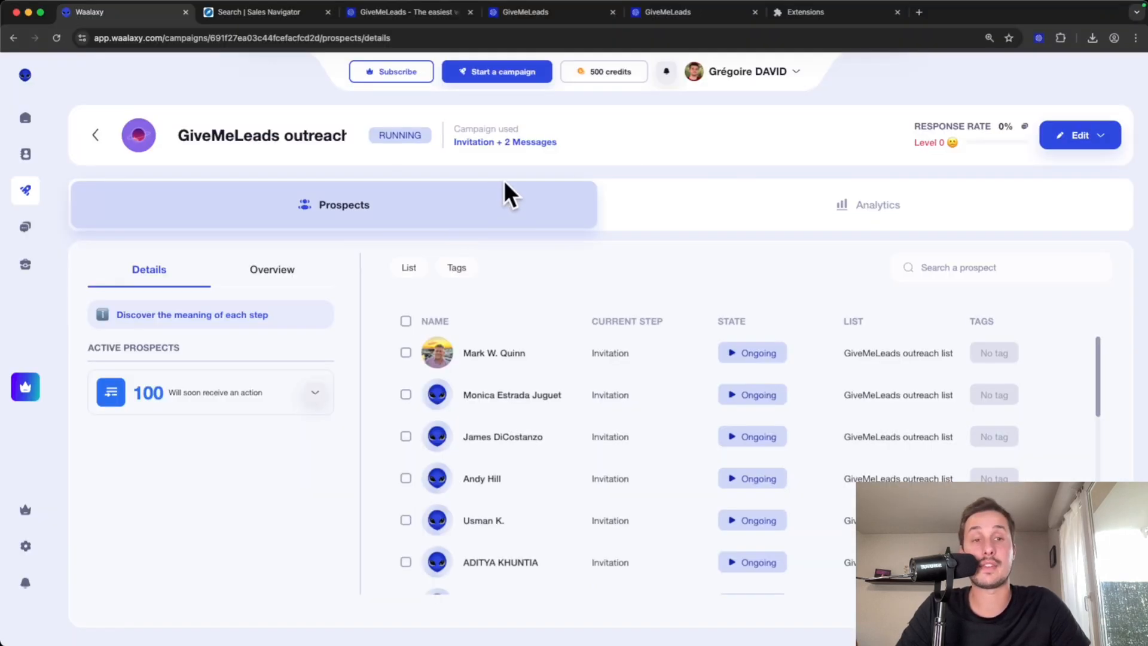
left_click(687, 414)
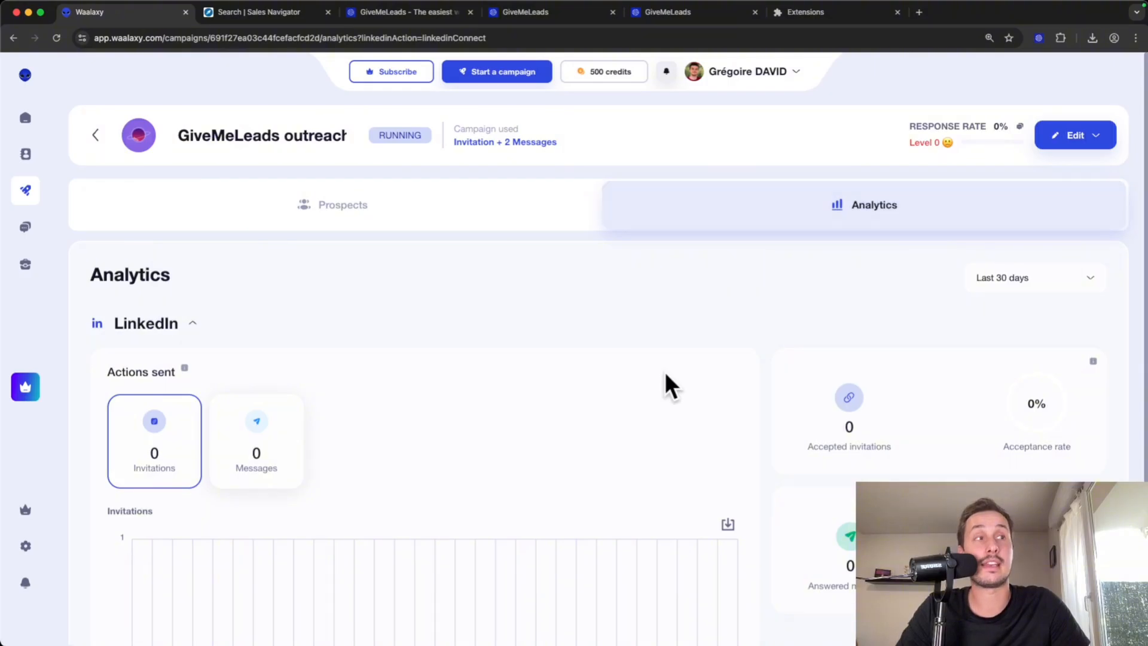
scroll(662, 372, "down", 3)
scroll(662, 374, "down", 1)
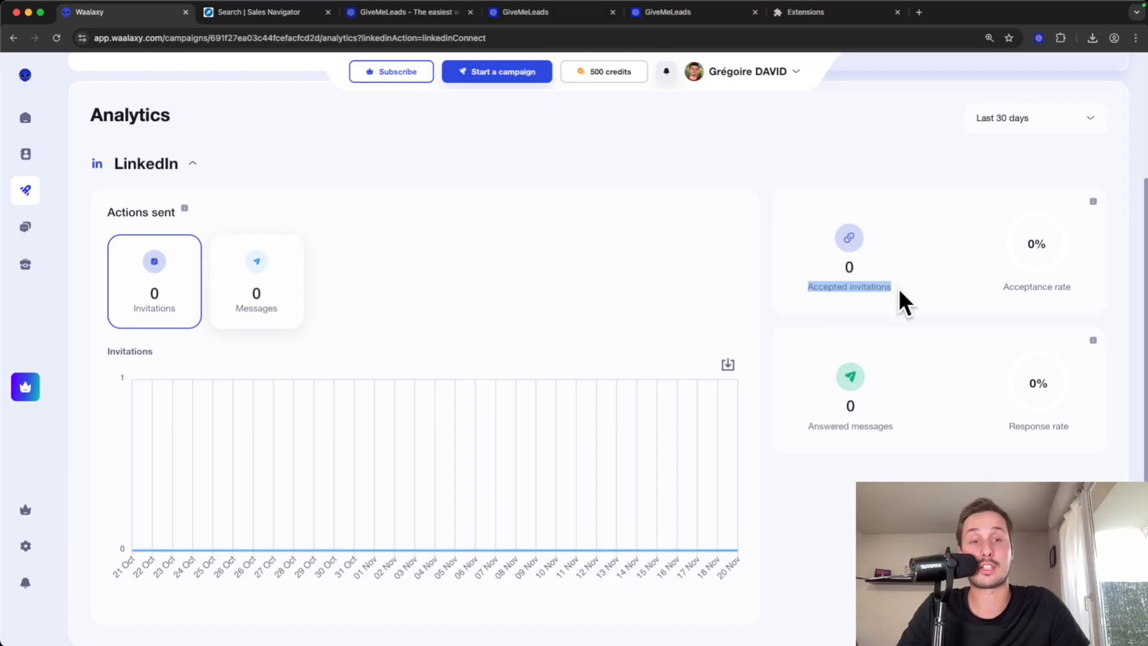
left_click_drag(1003, 287, 1038, 287)
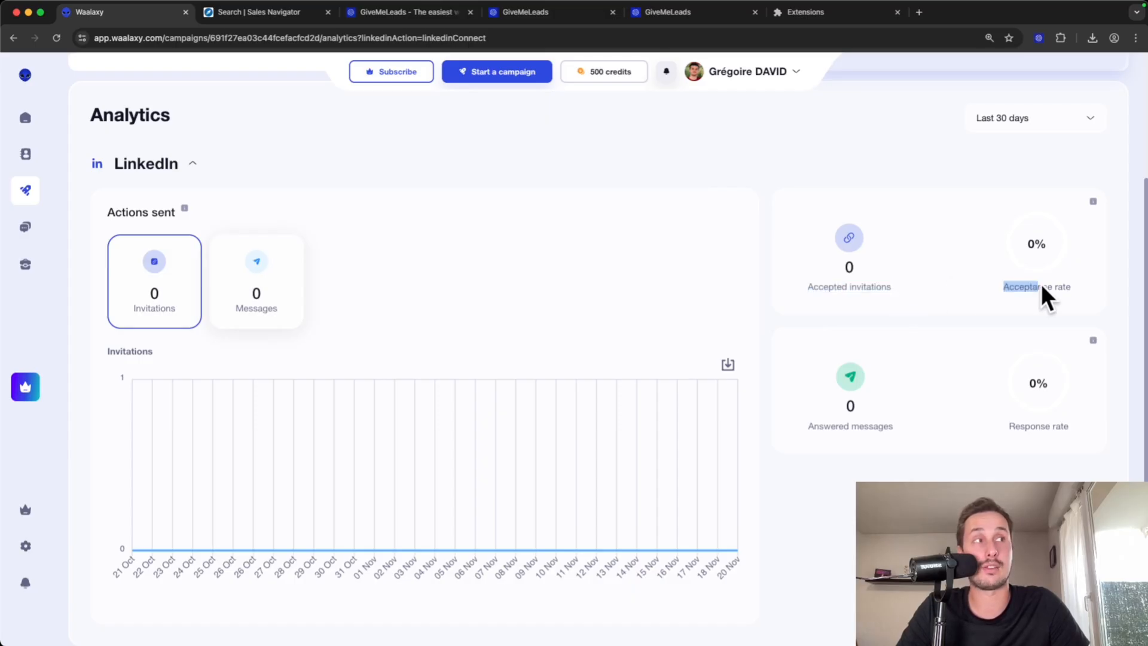
left_click(926, 402)
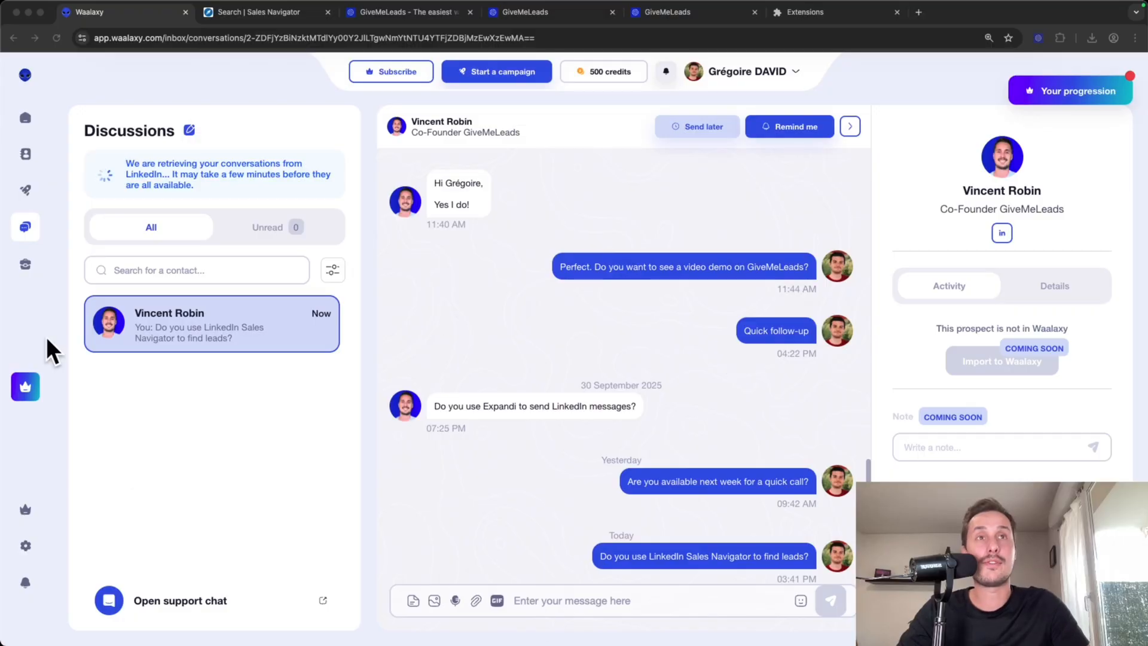
Send the reply "quick follow-up" in the contact's conversation in the inbox.
mouse_move(38, 221)
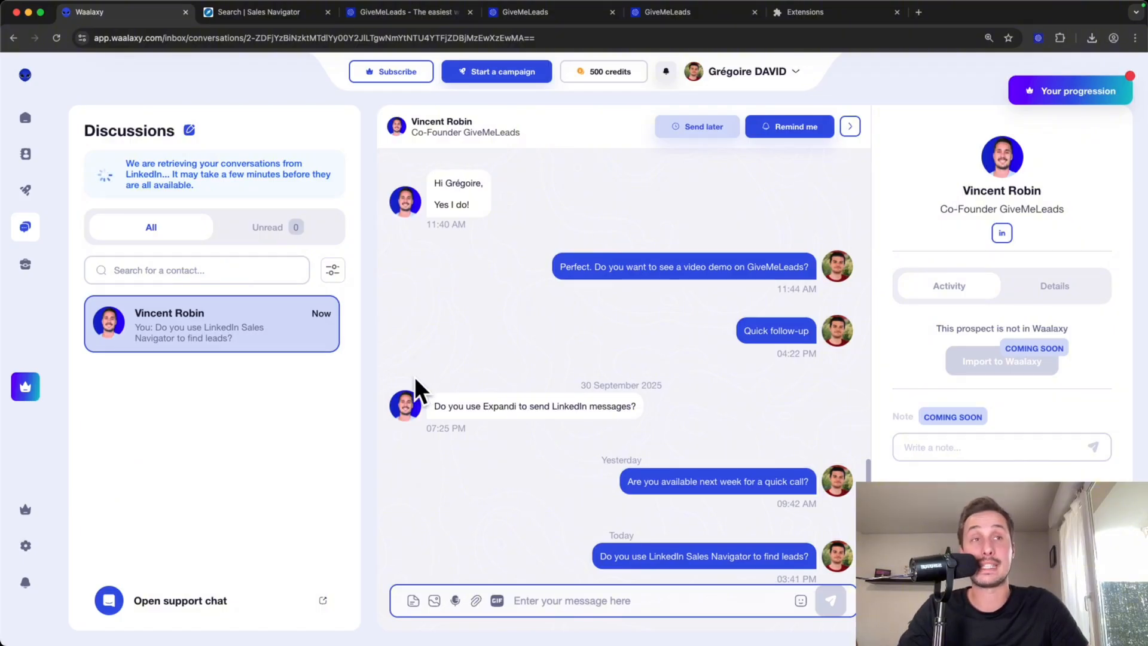
left_click(135, 270)
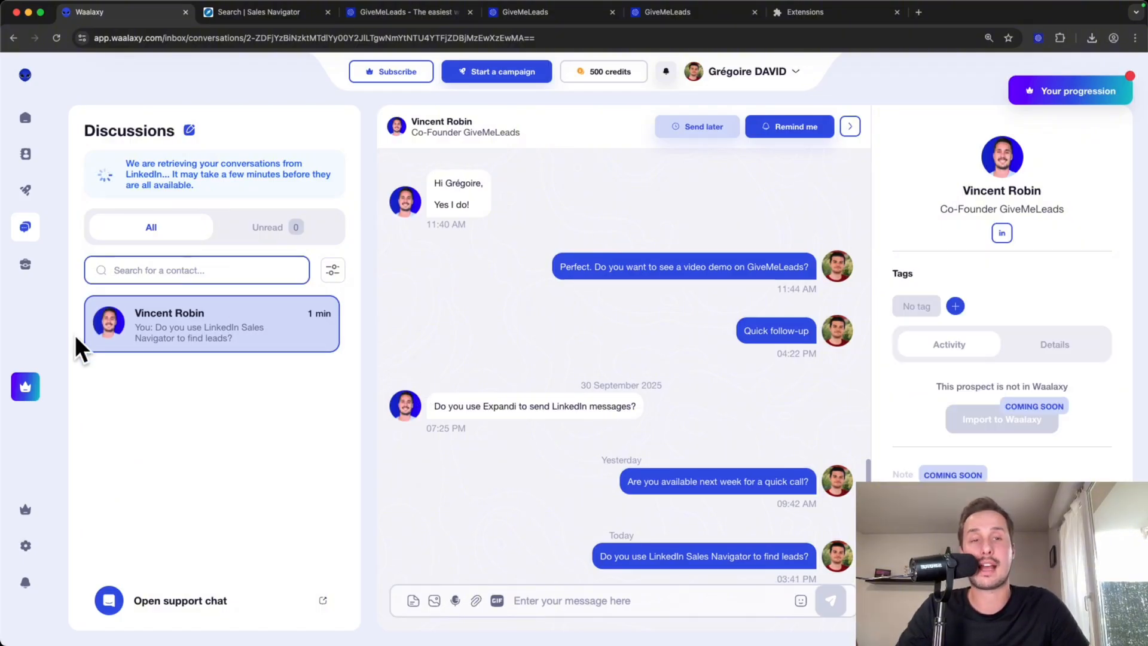
mouse_move(172, 329)
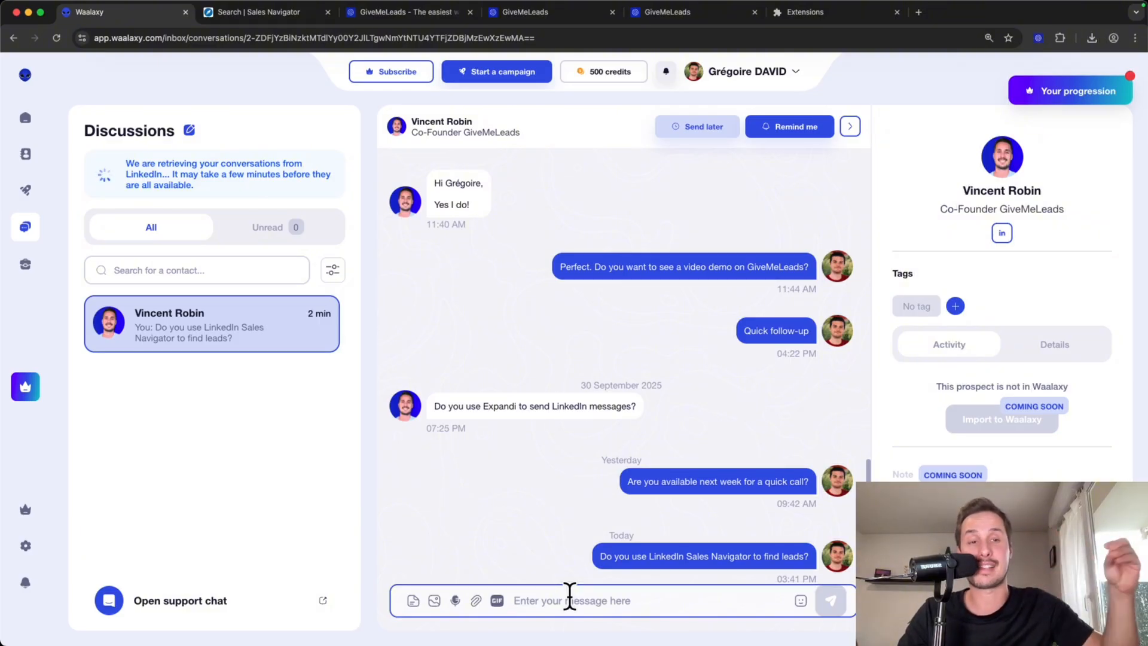
type("quick follow-up")
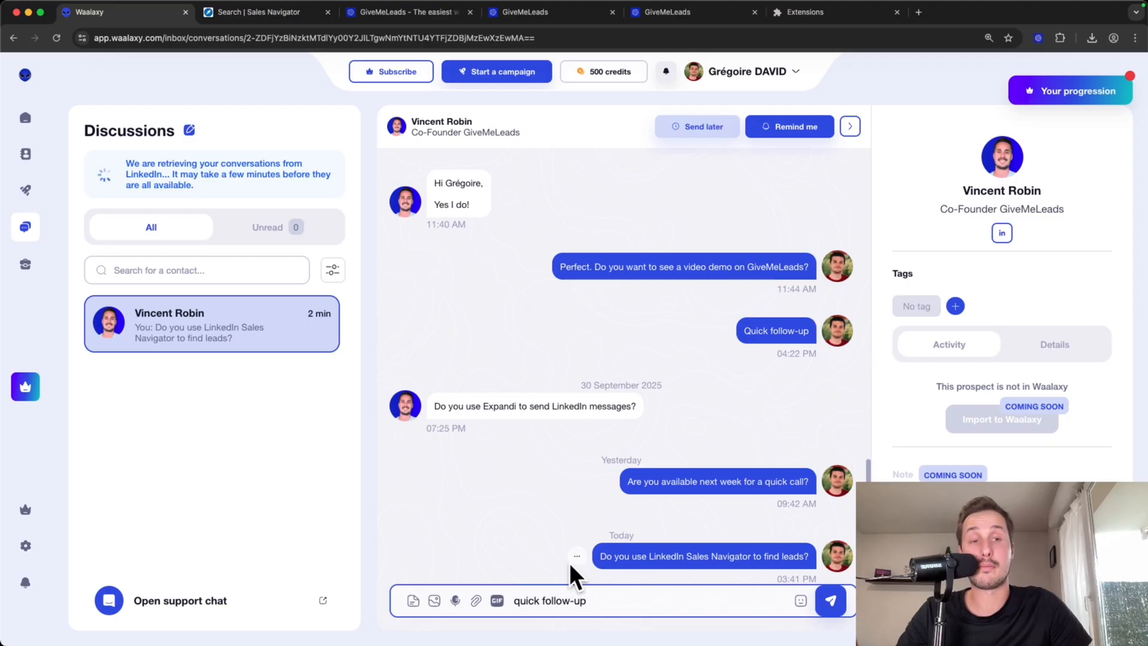
left_click_drag(598, 601, 511, 600)
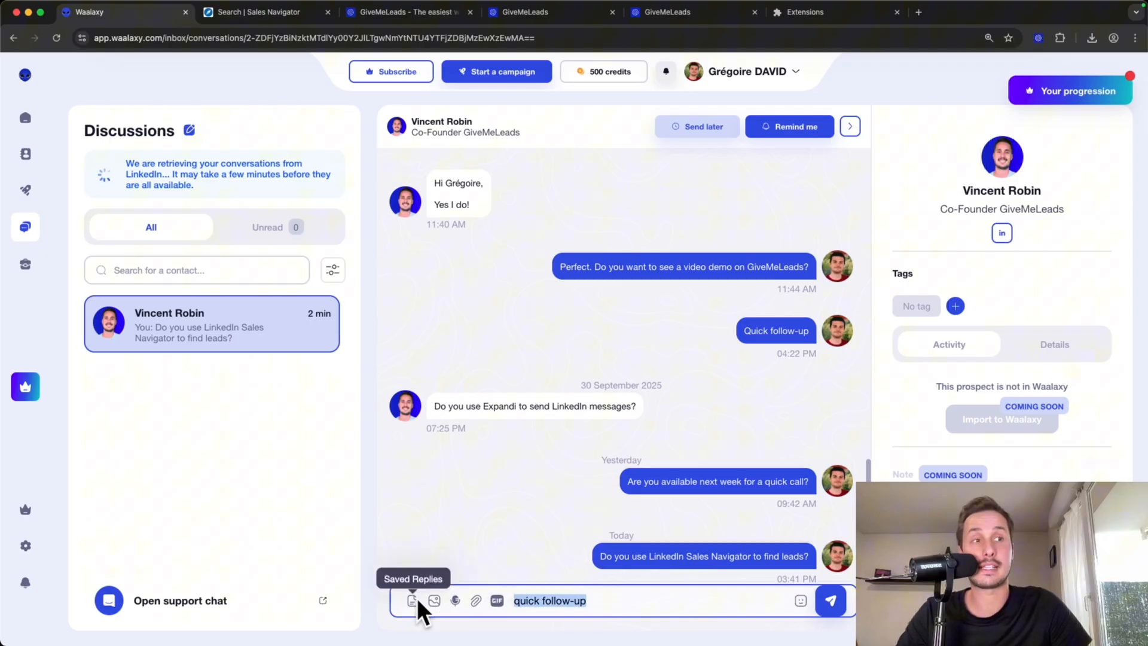
left_click(481, 532)
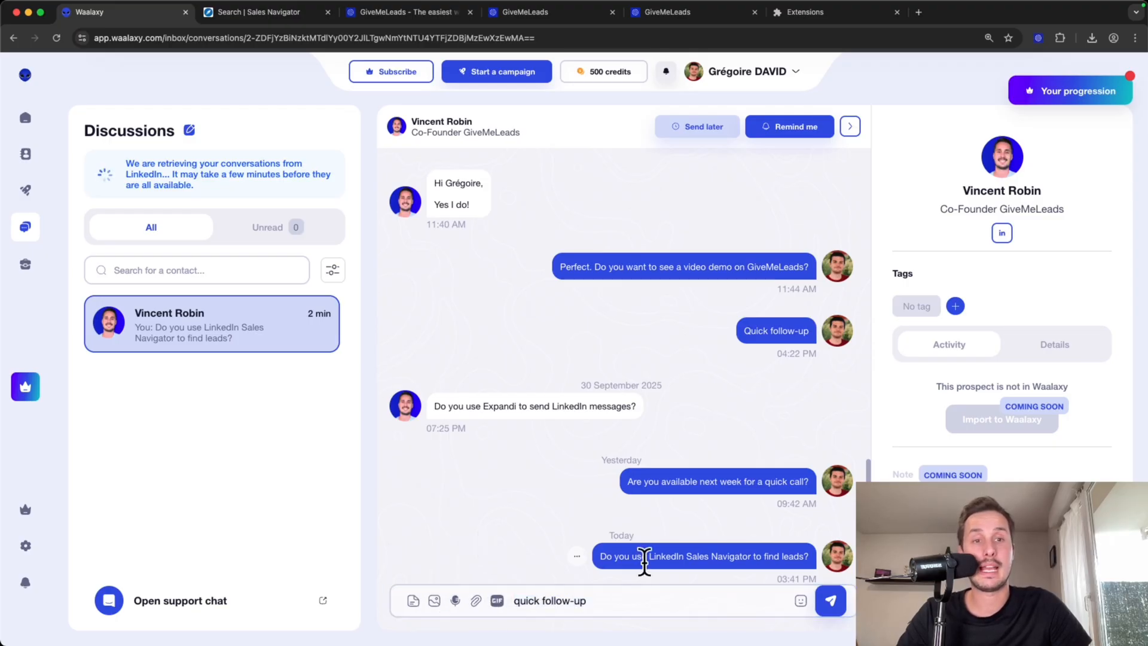
left_click(833, 601)
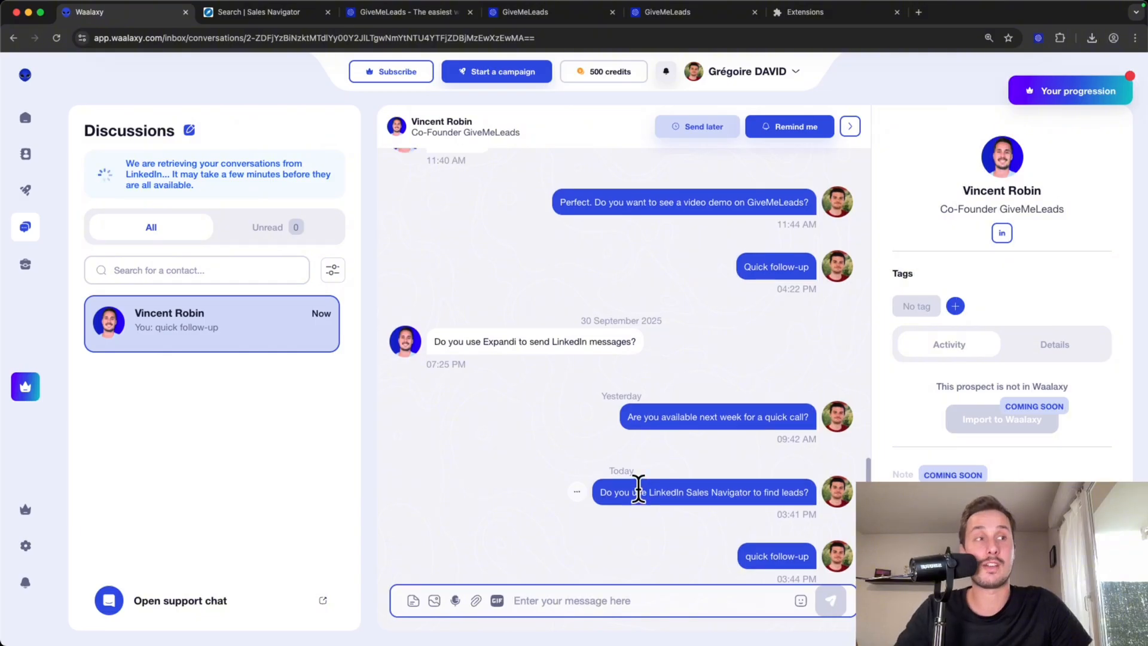
Create a new tag named "Interested" and assign it to the contact of the open conversation.
left_click(893, 308)
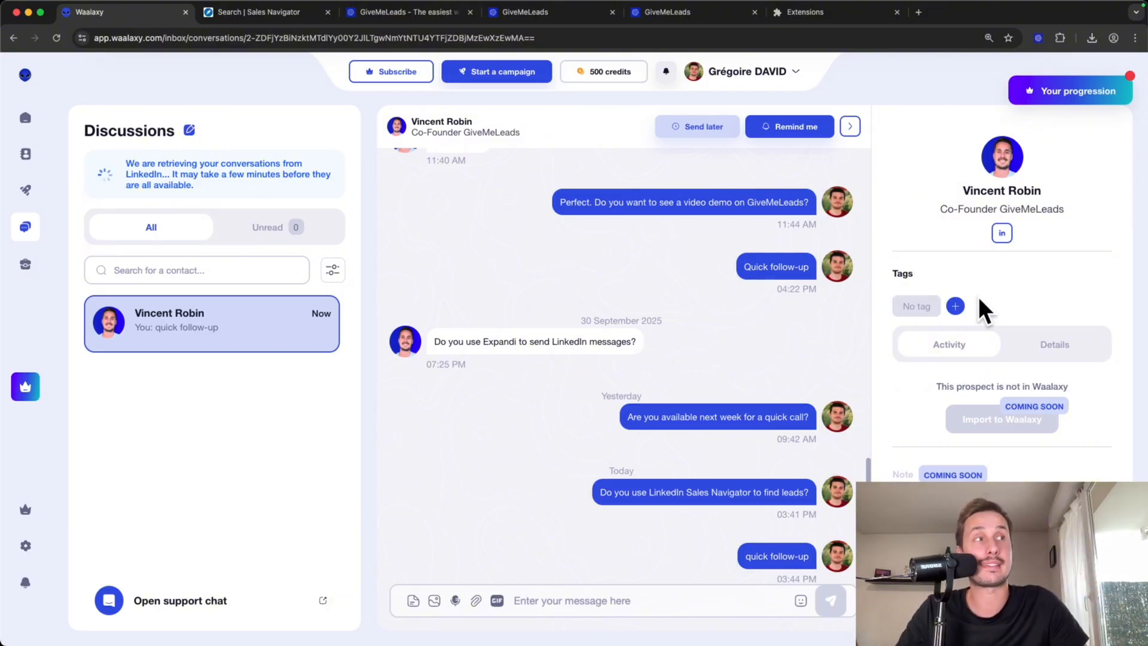
left_click(956, 309)
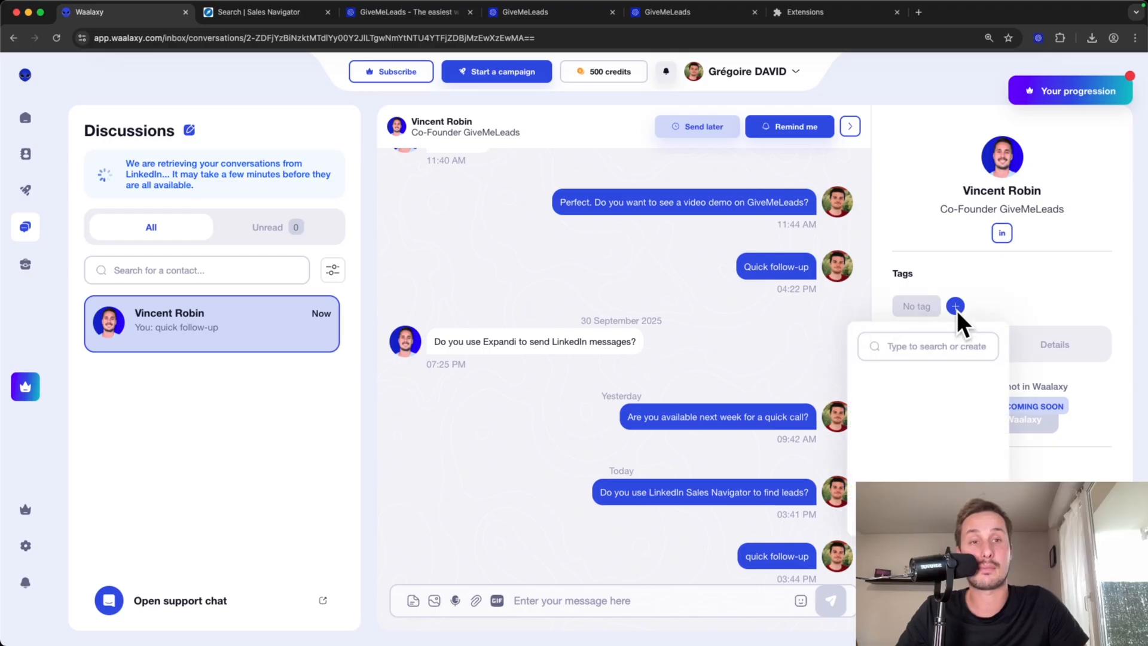
type("l")
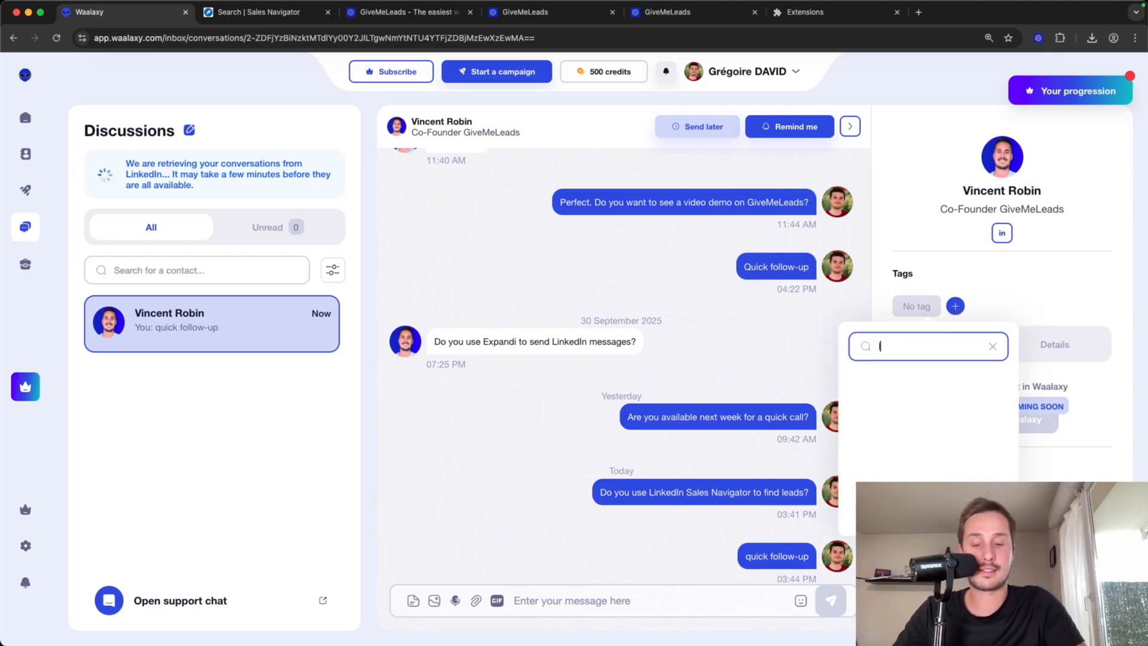
type("nterested")
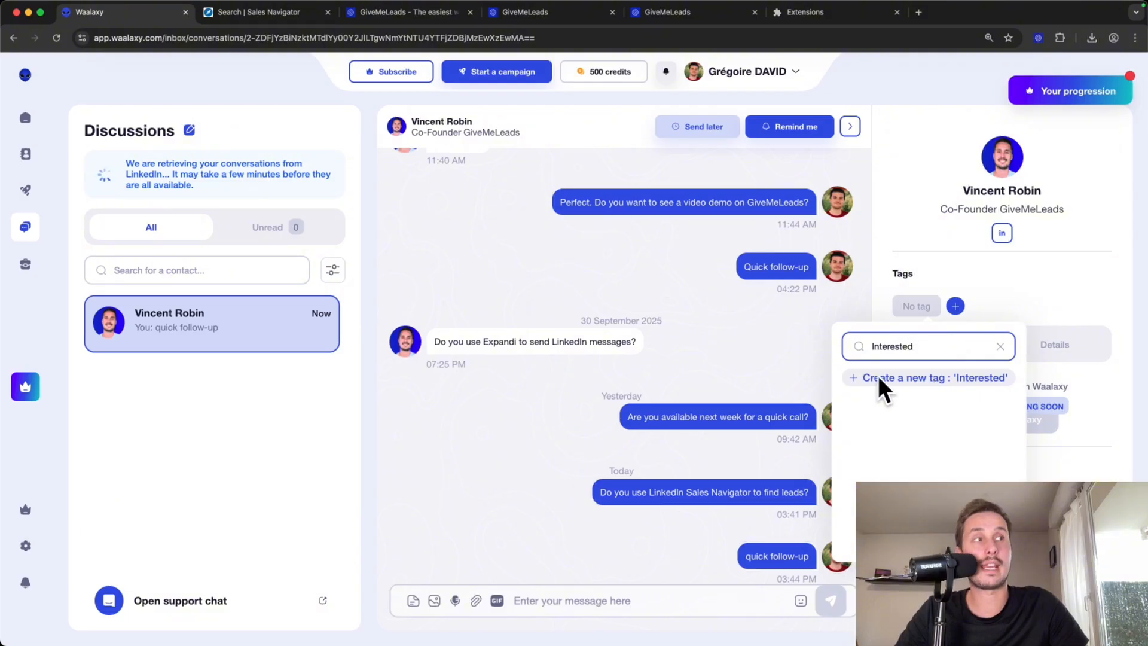
left_click(878, 376)
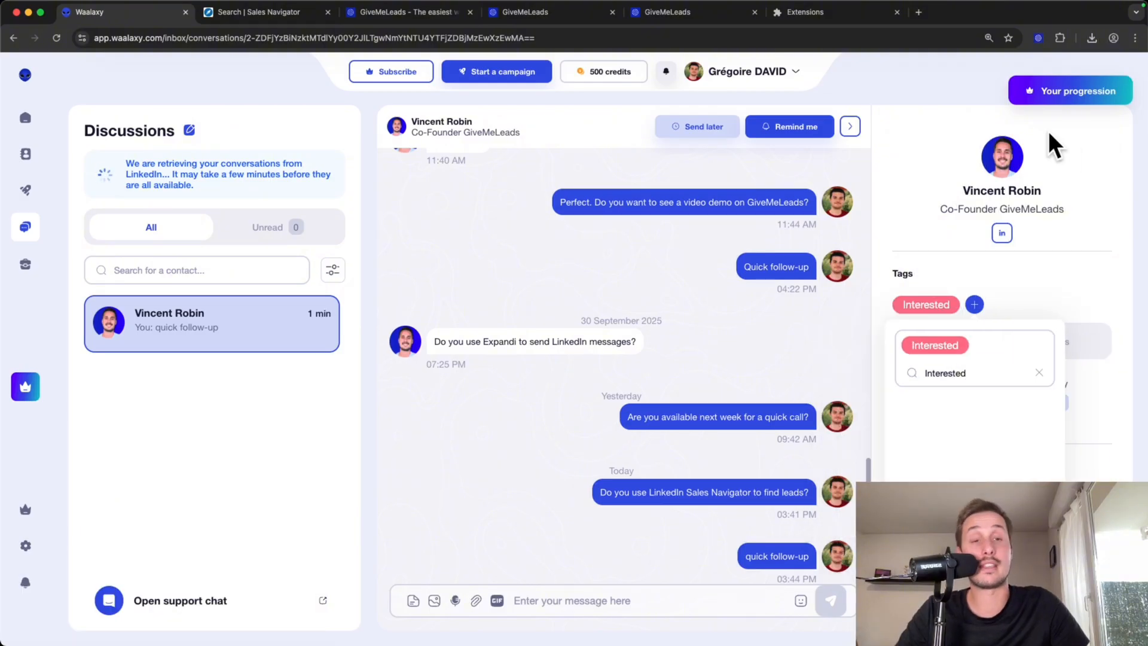
left_click(1042, 299)
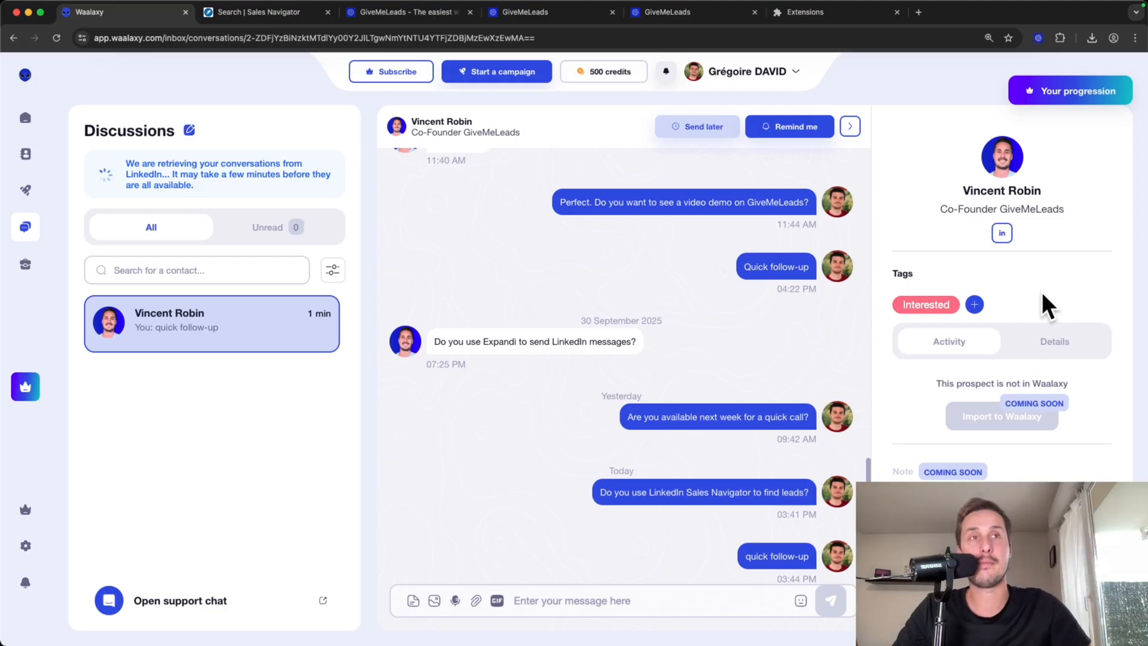
Filter the inbox discussions to include only contacts tagged "Interested" and apply the filter.
left_click(334, 270)
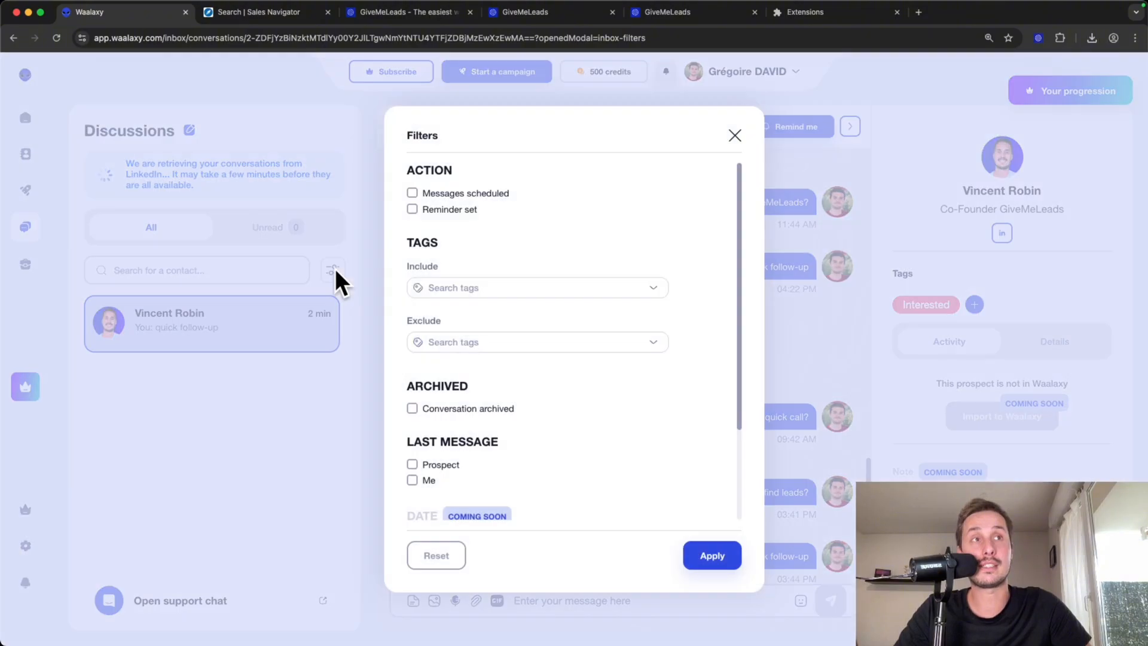
left_click_drag(408, 242, 450, 242)
left_click(461, 239)
left_click(620, 278)
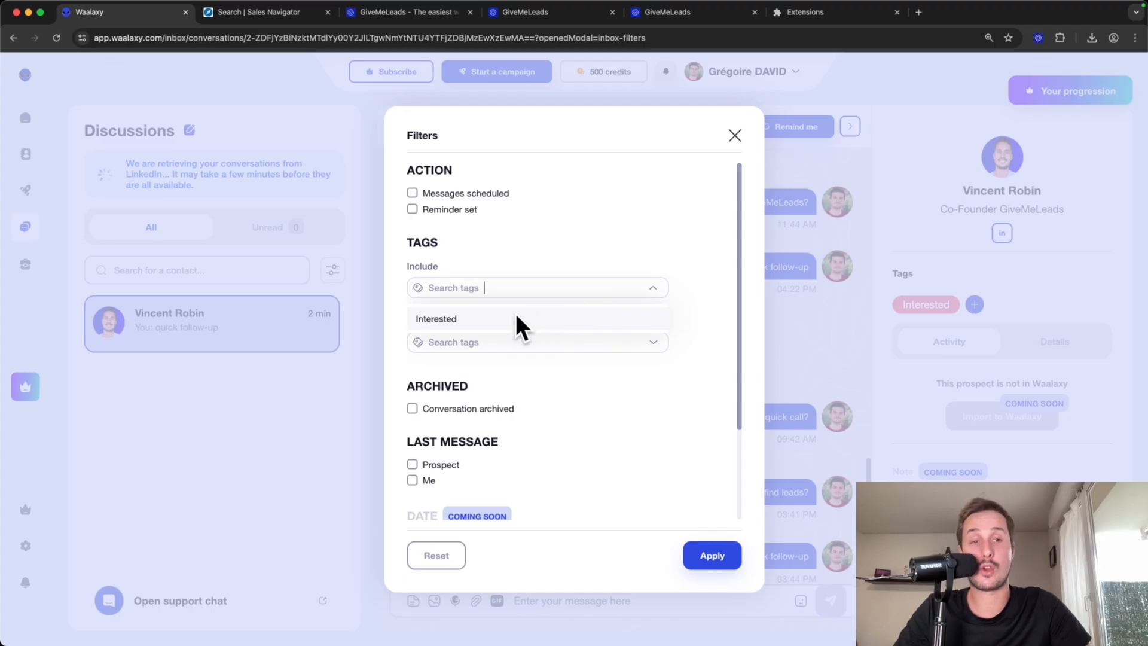
left_click(457, 318)
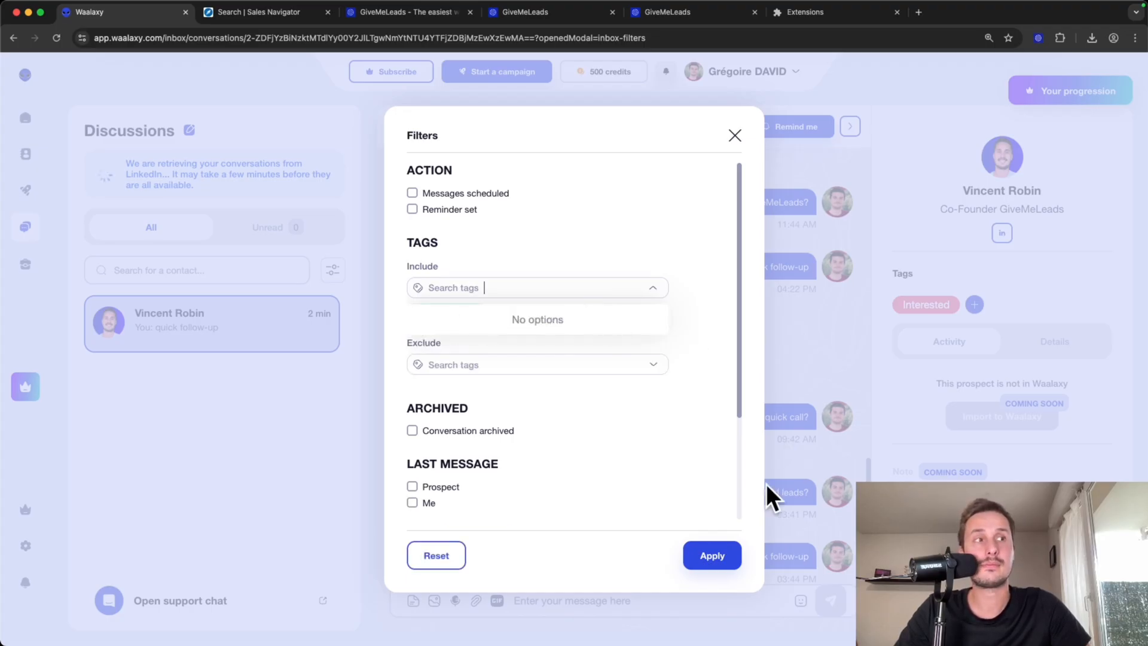
left_click(712, 556)
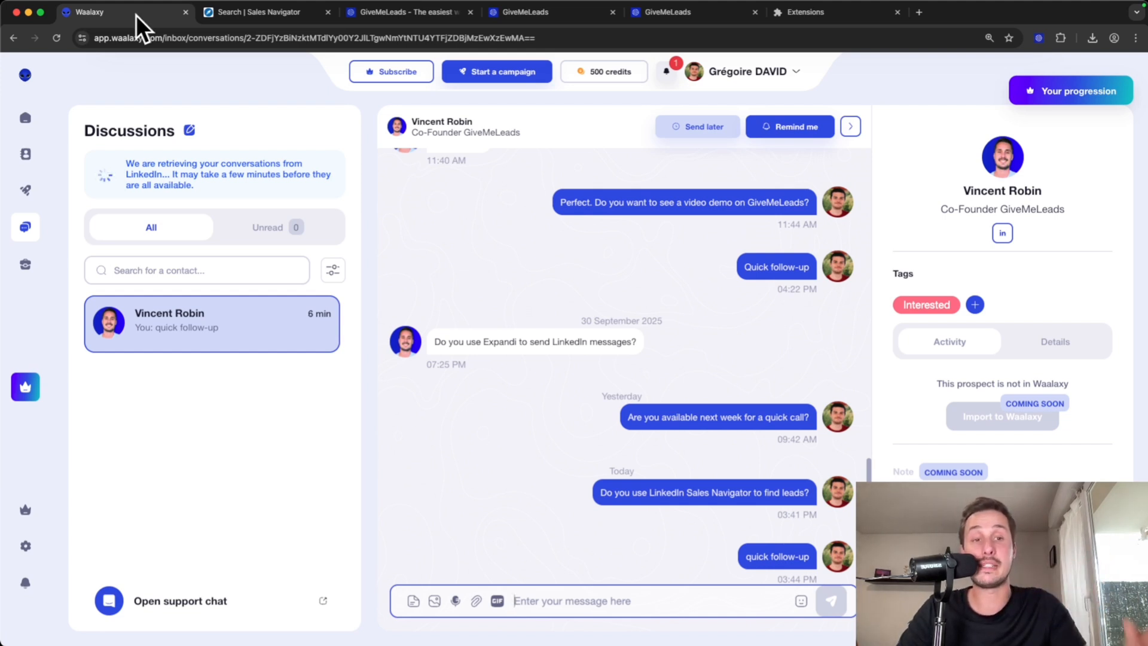
Revisit the head of sales lead search in Sales Navigator and the GiveMeLeads homepage.
left_click(296, 14)
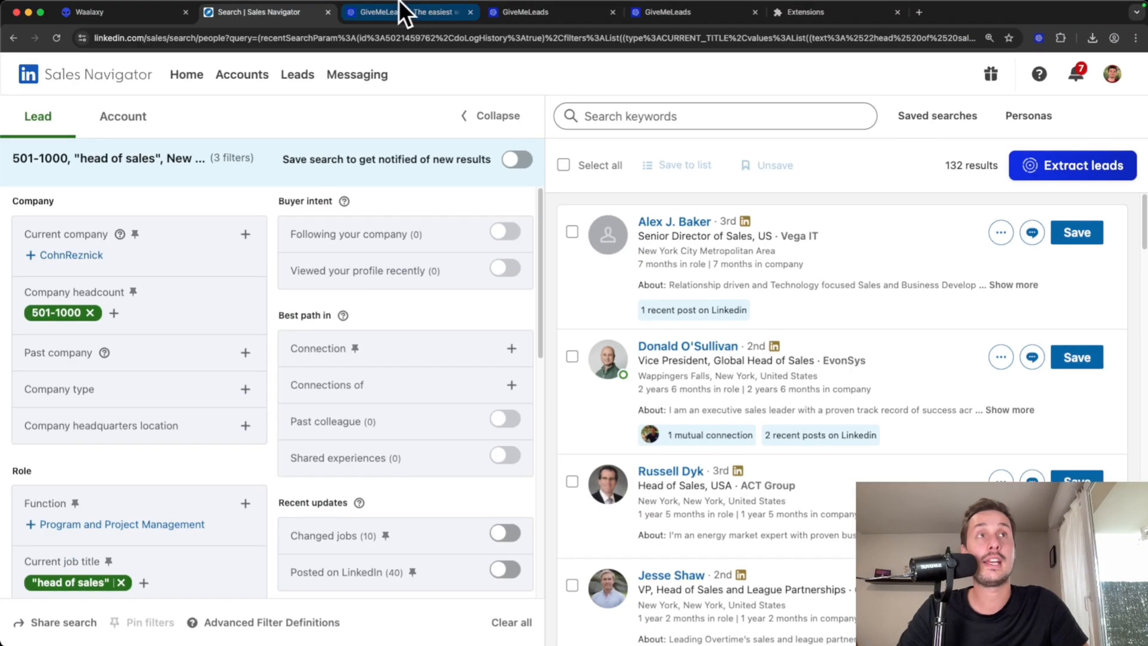
left_click(396, 12)
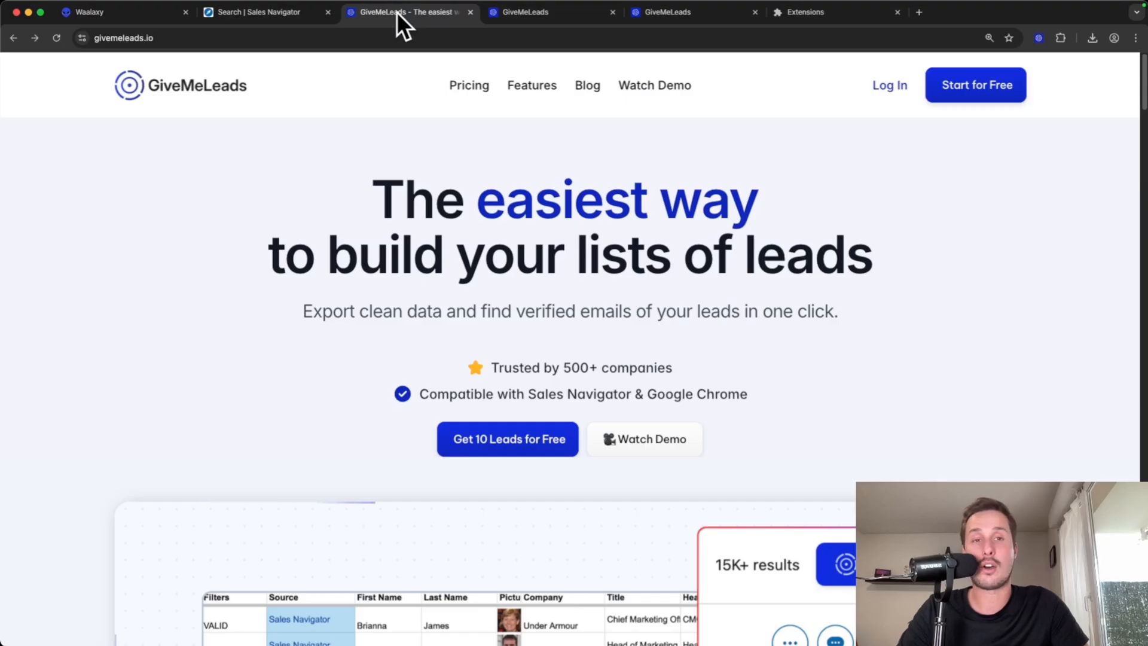